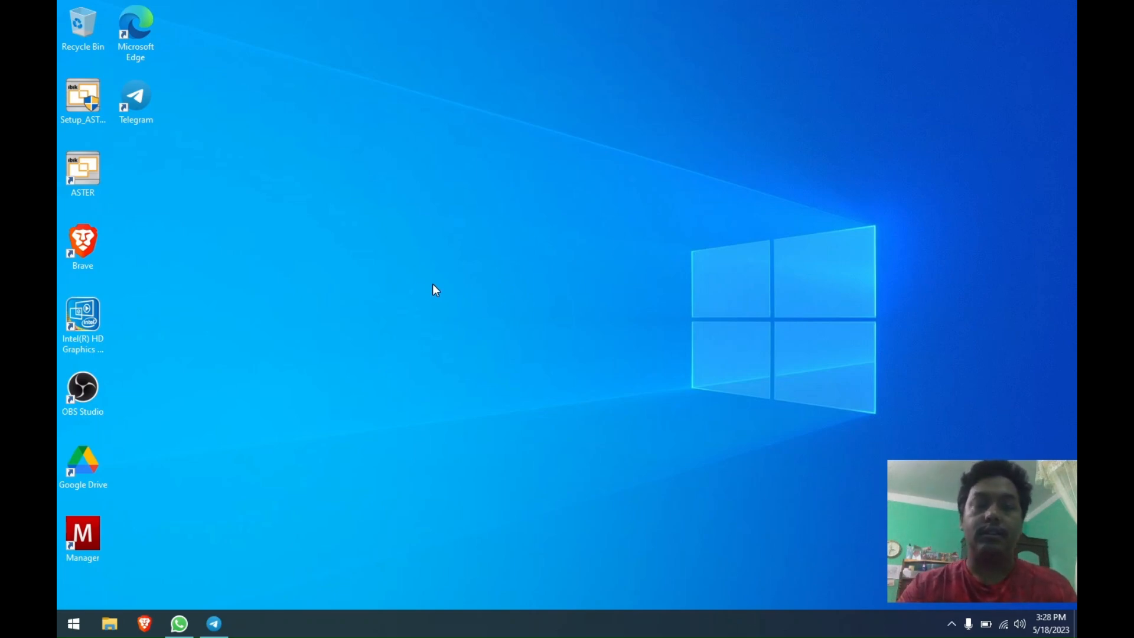
Move the Setup_ASTER250.exe installer icon next to the ASTER desktop shortcut
drag(66, 104, 132, 177)
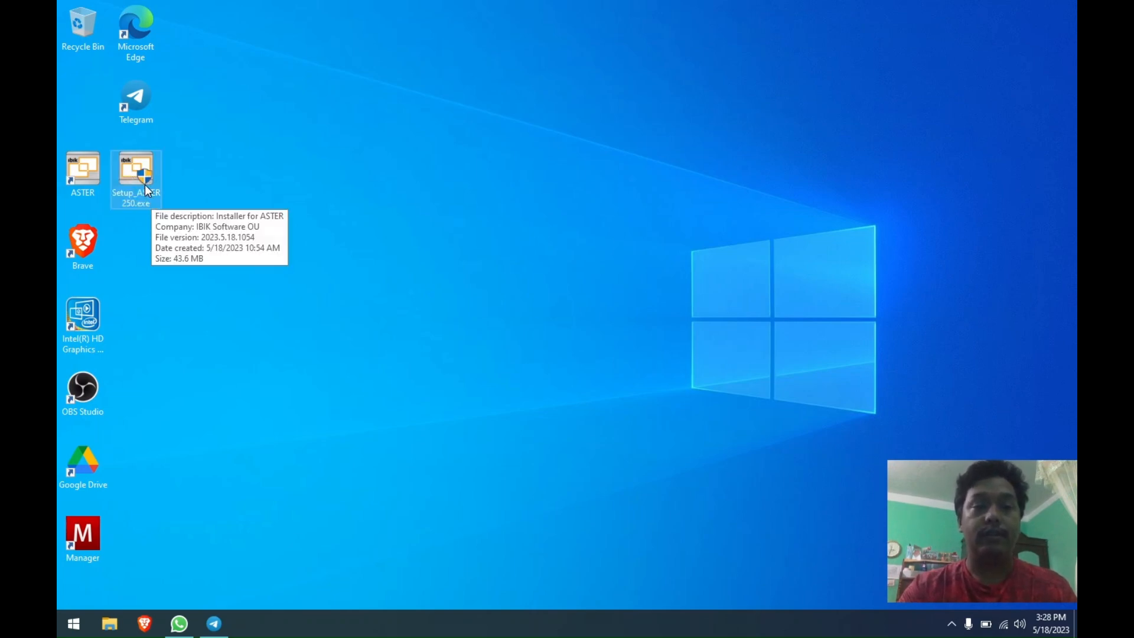
Launch ASTER Control v2.50 from its desktop shortcut and raise its General Settings window
ctrl+click(84, 180)
double_click(84, 180)
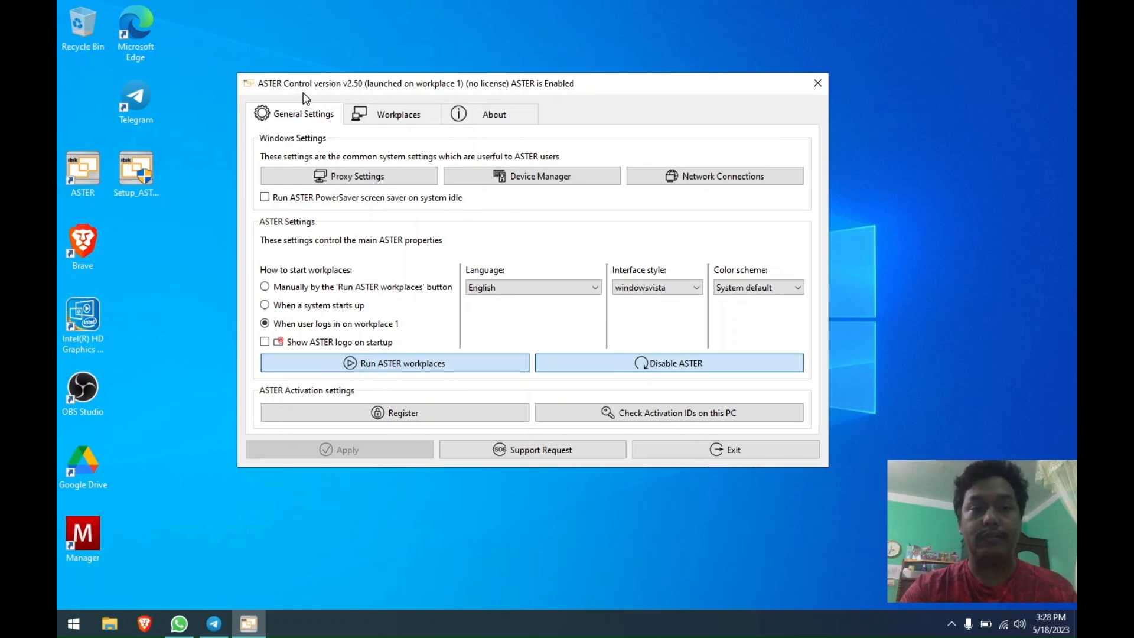
drag(301, 87, 305, 57)
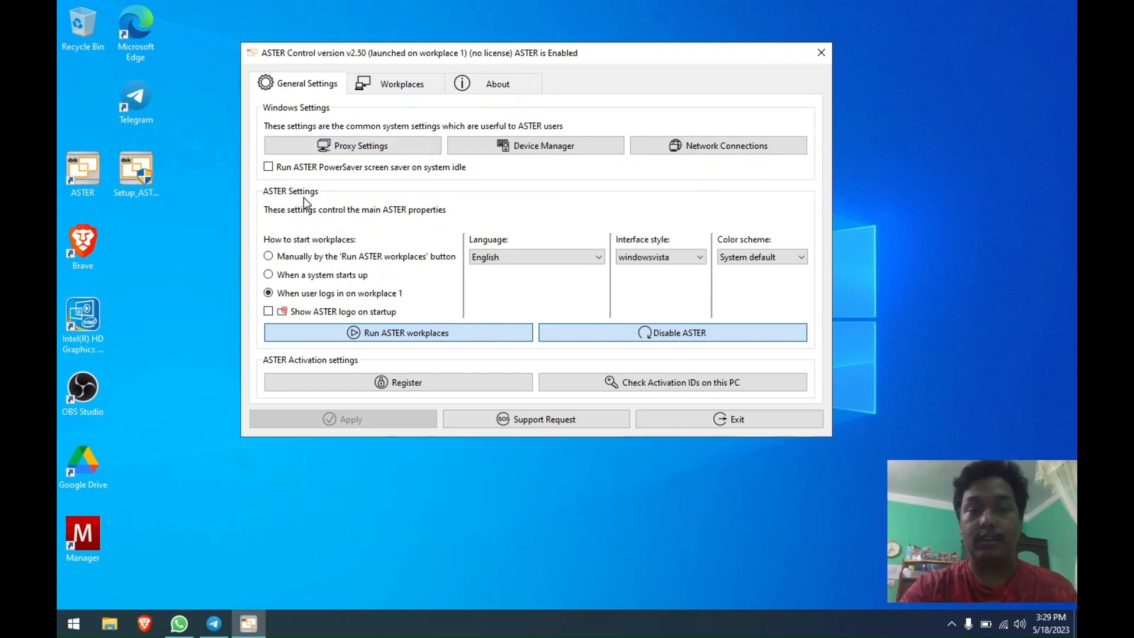
Choose 'Manually by the Run ASTER workplaces button' and enable 'Show ASTER logo on startup'
click(322, 259)
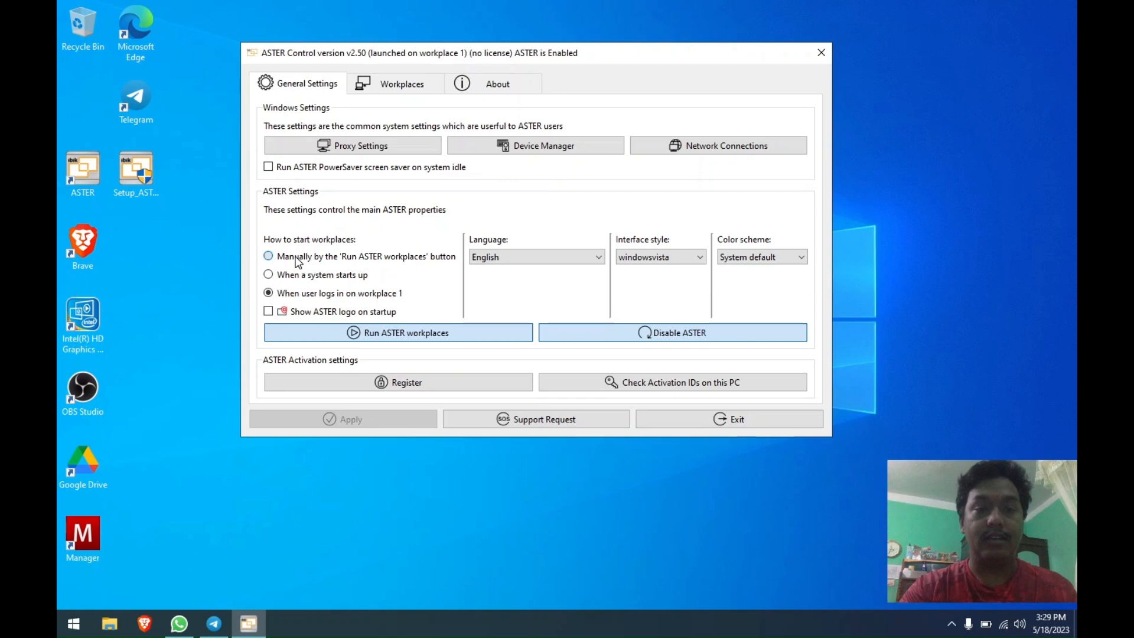
click(320, 259)
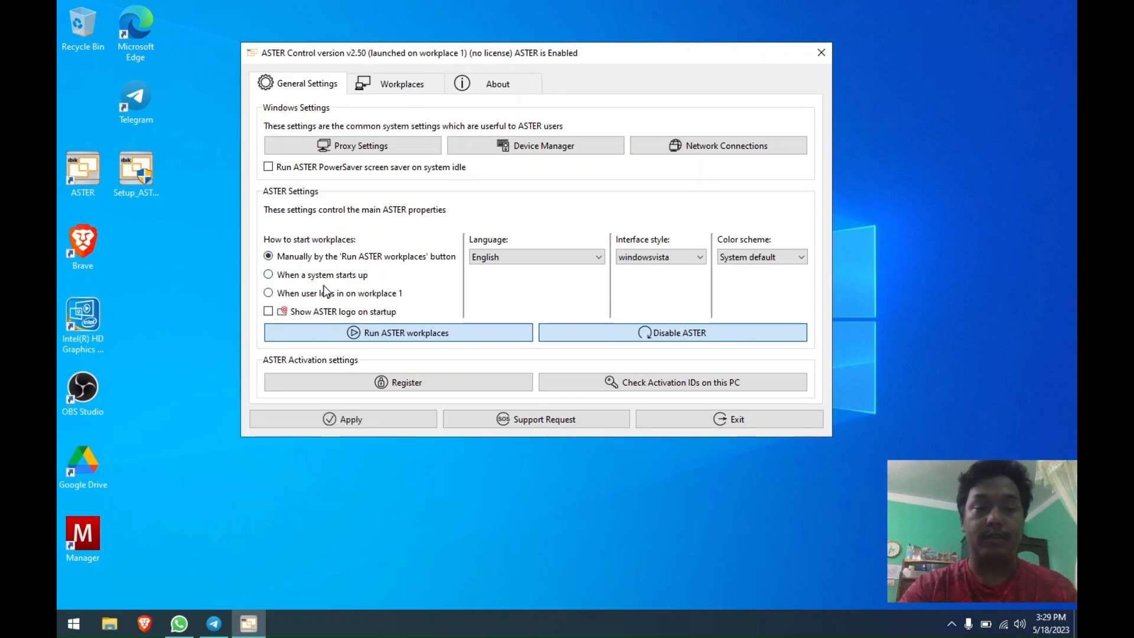
click(283, 312)
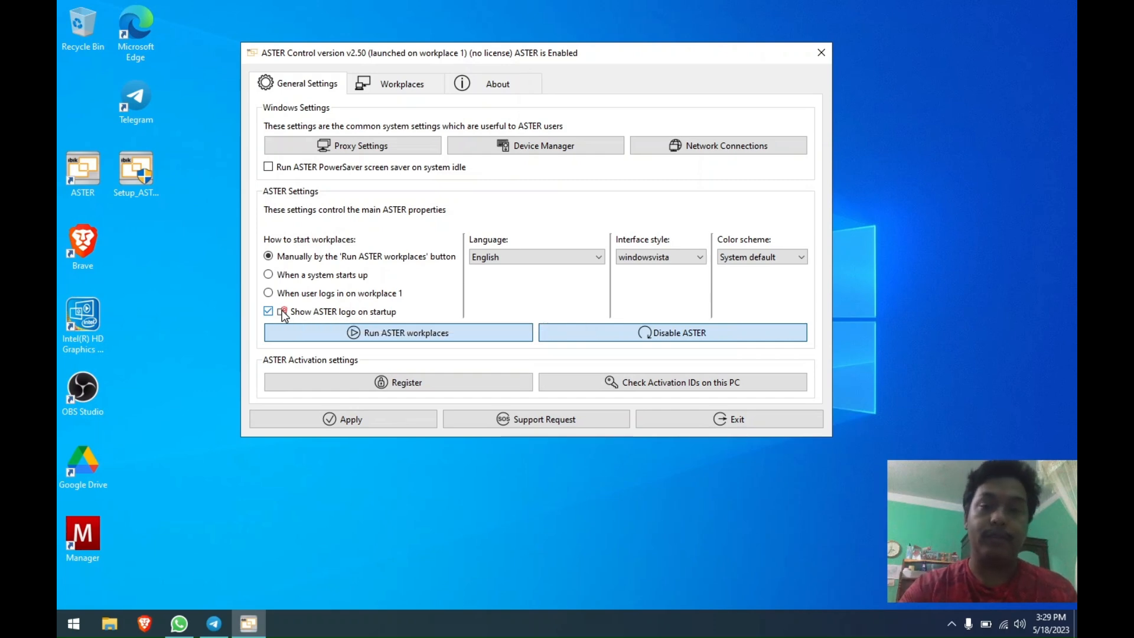
click(552, 259)
scroll(534, 322, down, 3)
scroll(534, 322, up, 5)
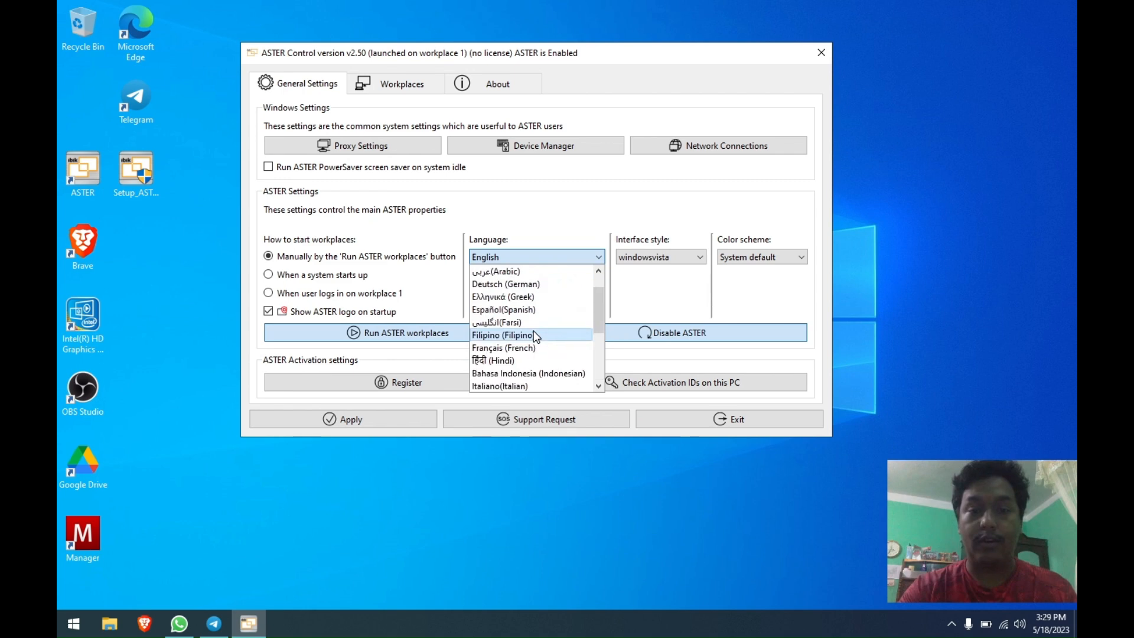
click(595, 227)
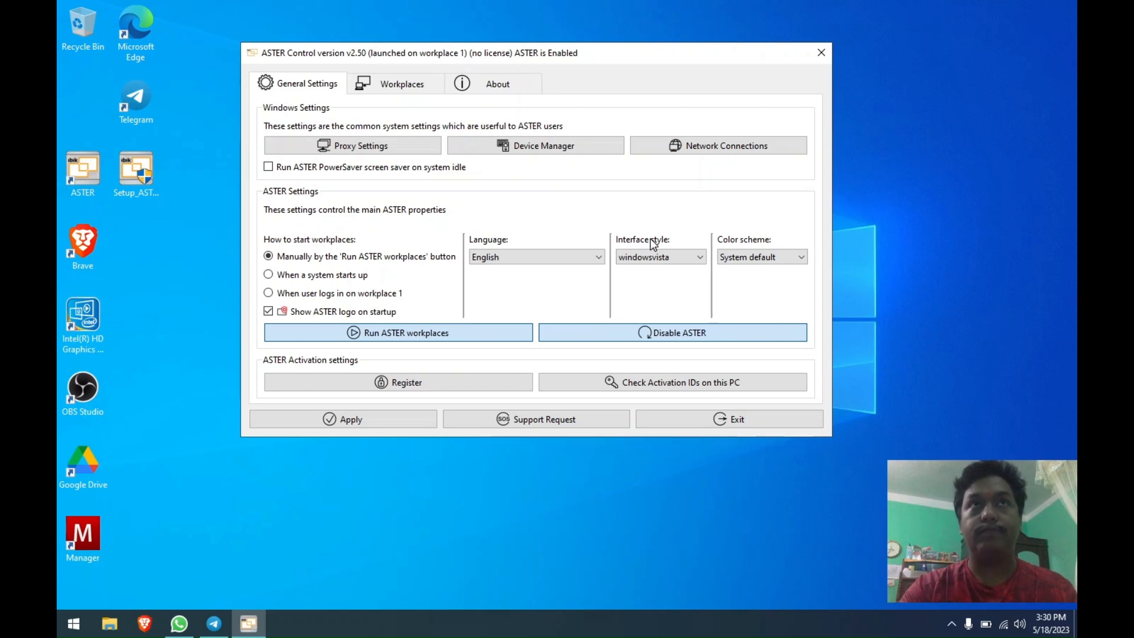
click(675, 257)
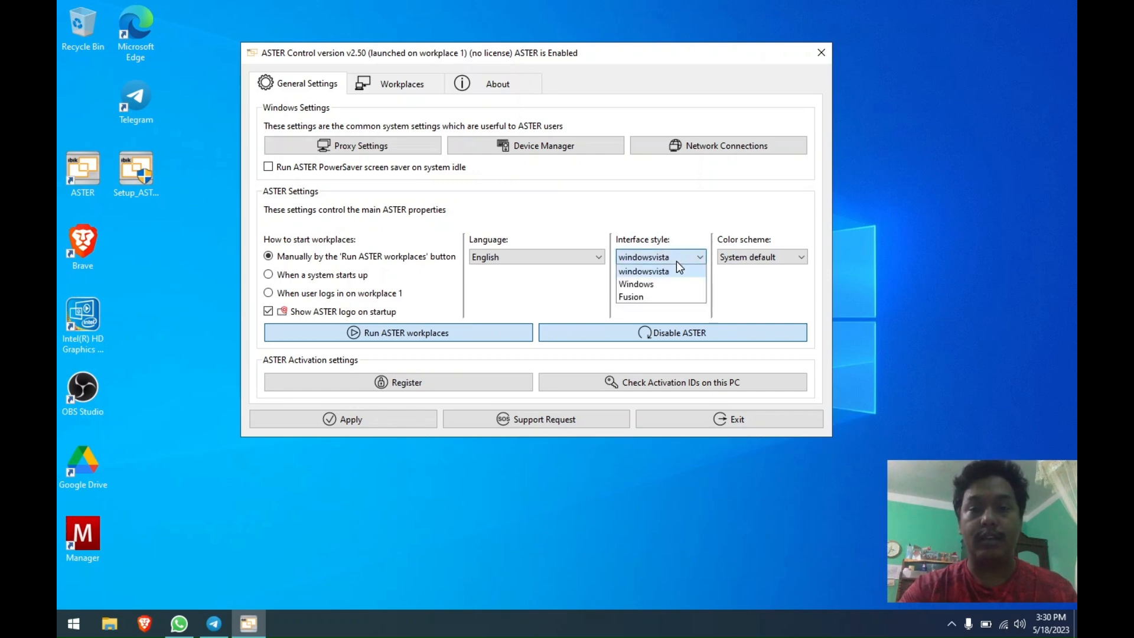
click(652, 285)
drag(516, 57, 494, 49)
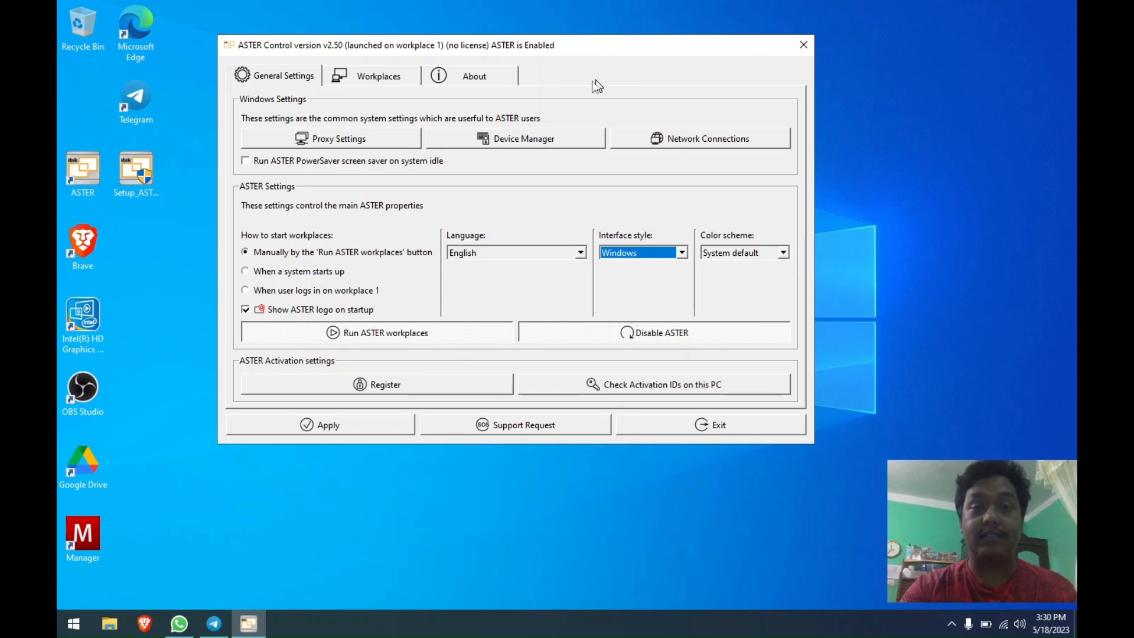
click(640, 255)
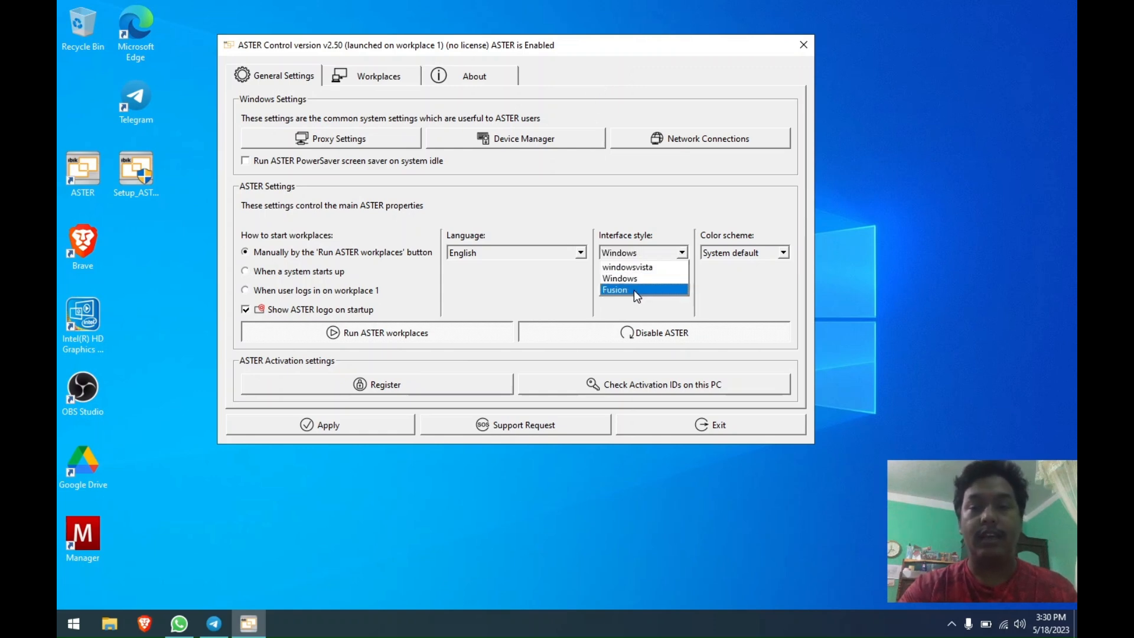
click(633, 290)
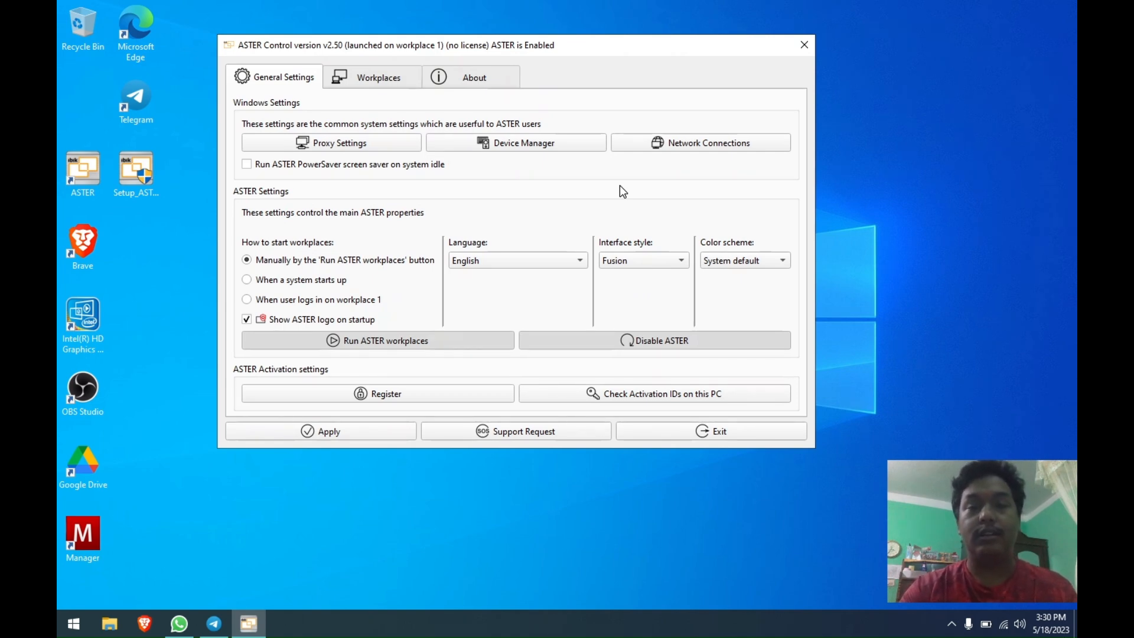
click(660, 264)
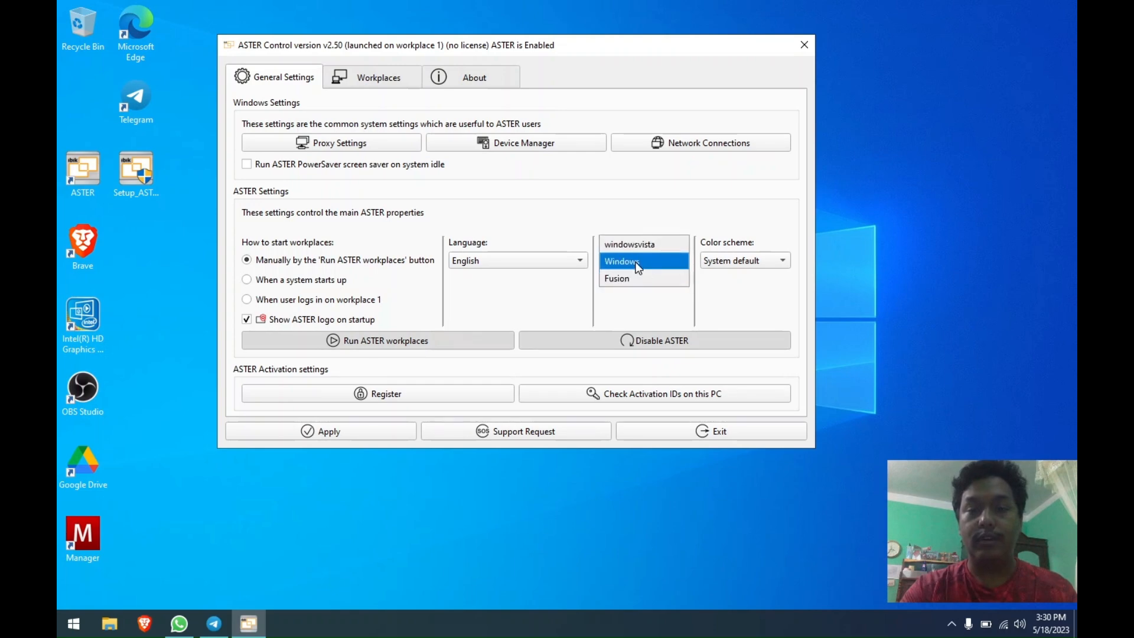
click(640, 244)
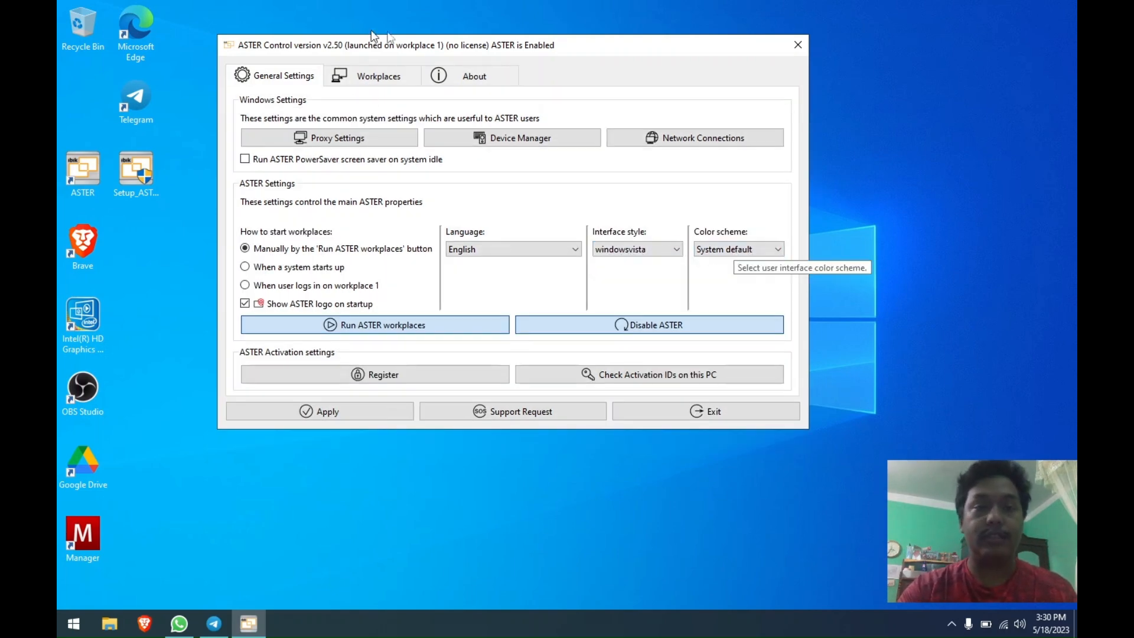
Cycle the interface style through Windows and Fusion back to windowsvista, and try the Bright scheme
click(657, 251)
click(649, 277)
click(648, 254)
click(646, 290)
click(635, 260)
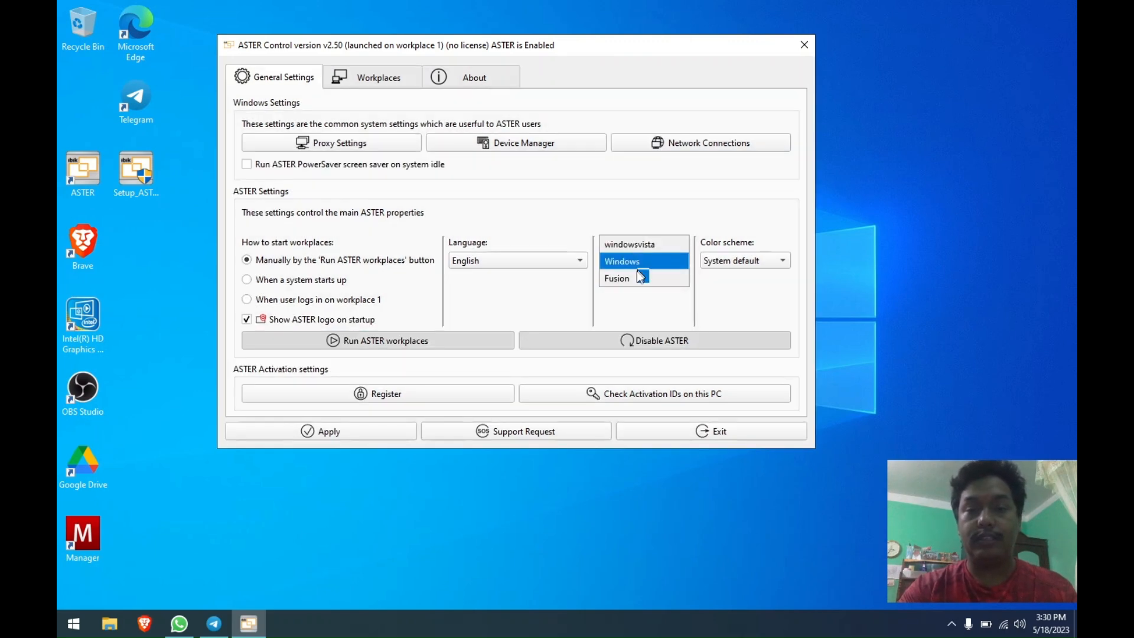
click(638, 244)
click(730, 249)
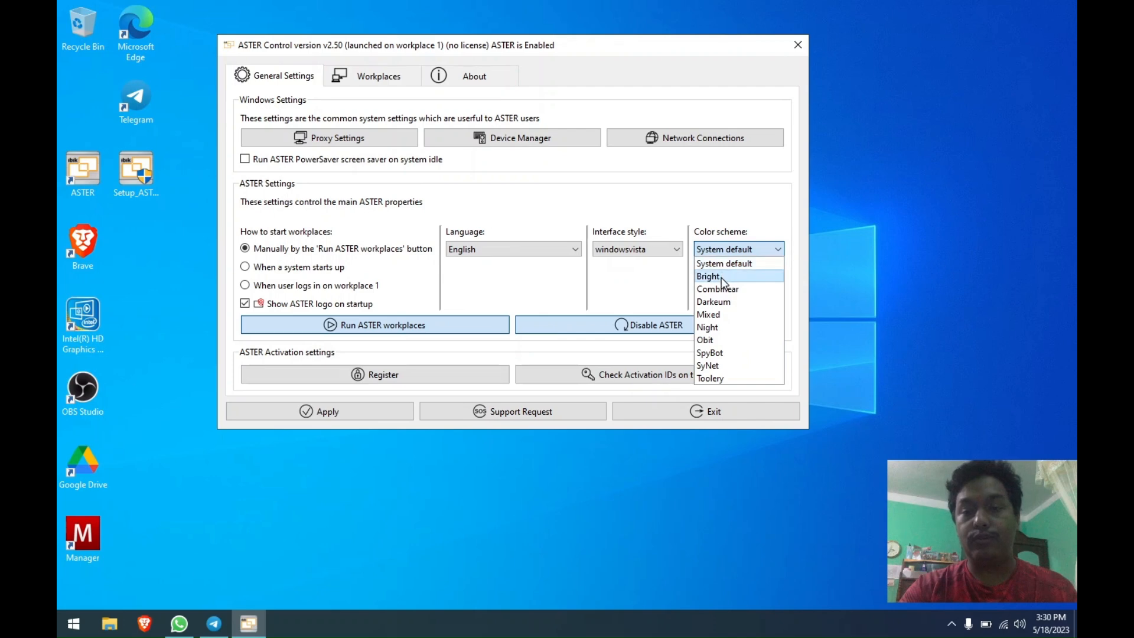
click(721, 277)
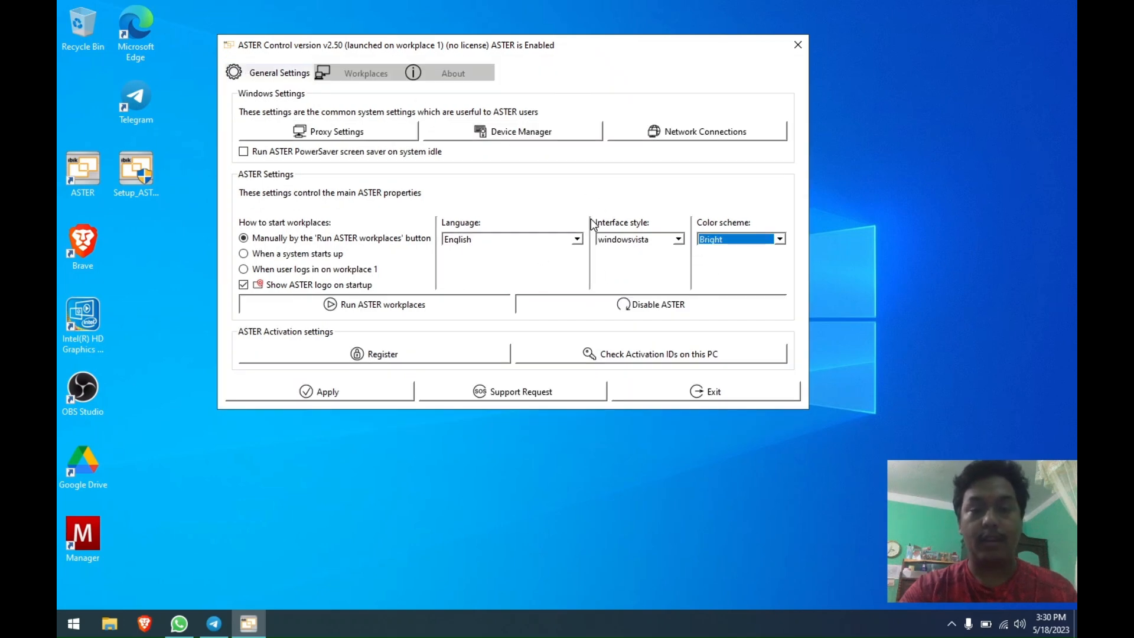
Preview the Windows and Fusion styles again, try the Night scheme, then apply Mixed
click(636, 242)
click(636, 264)
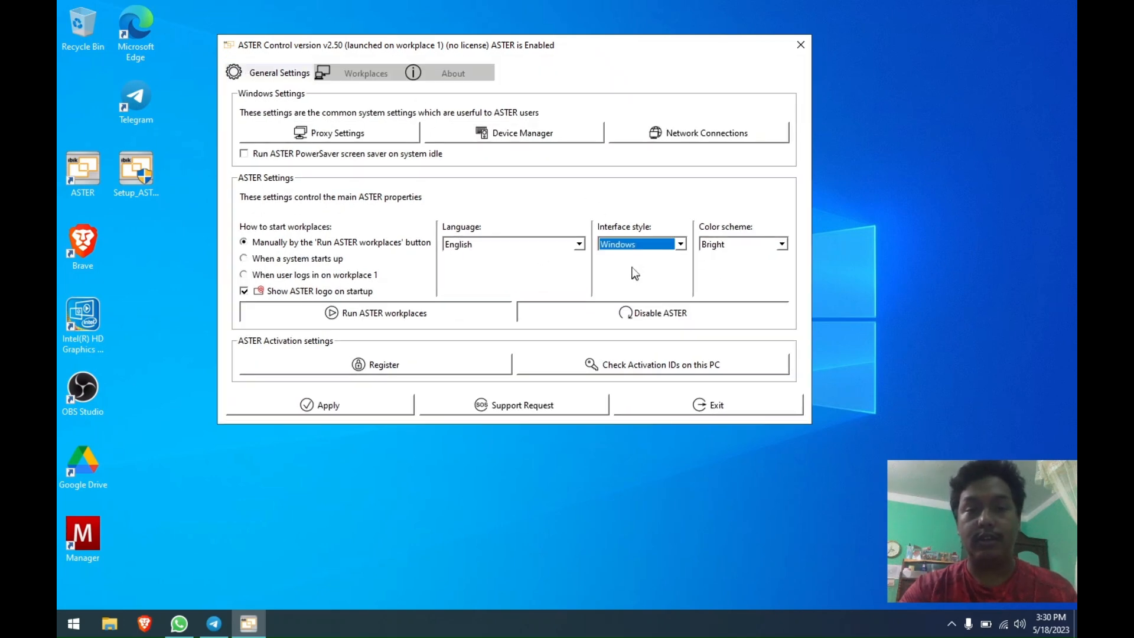
click(656, 245)
click(645, 281)
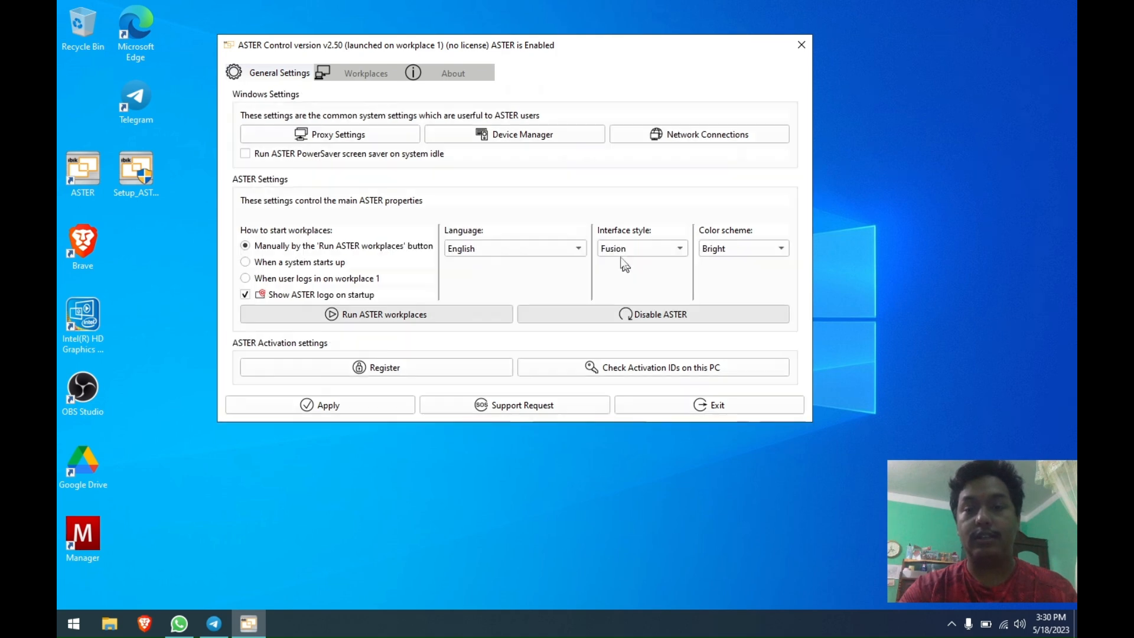
click(747, 249)
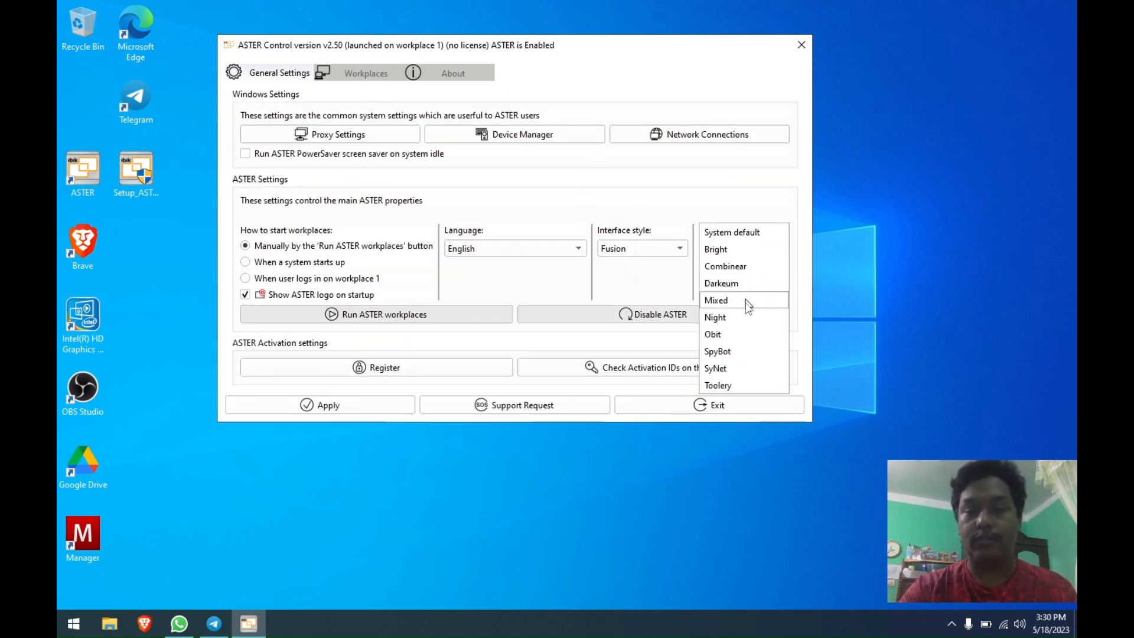
click(737, 318)
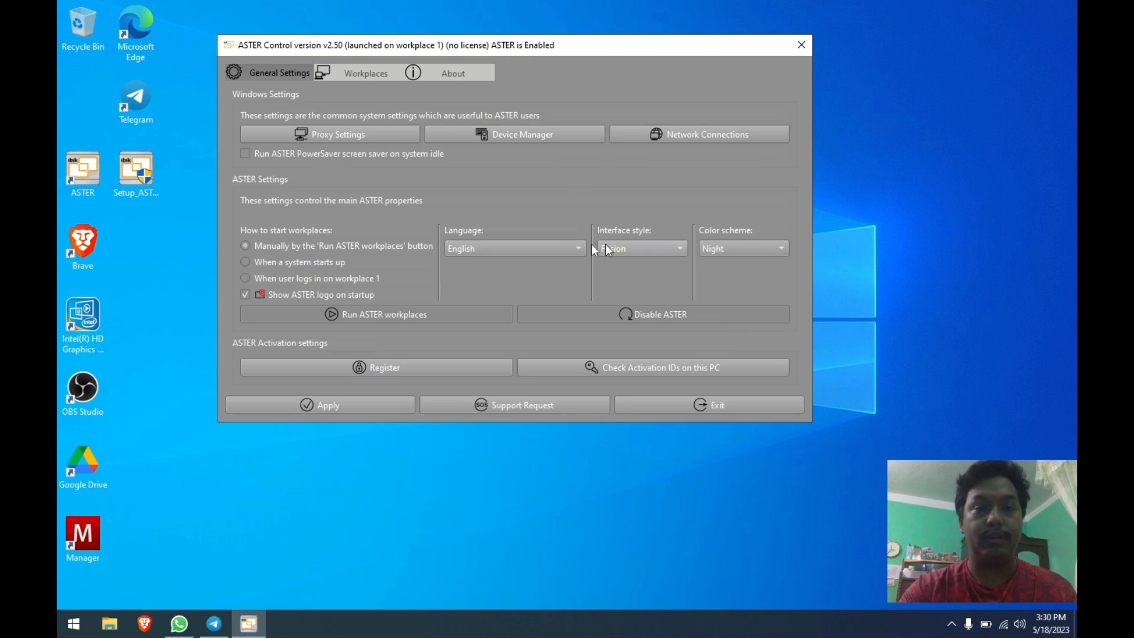
click(733, 248)
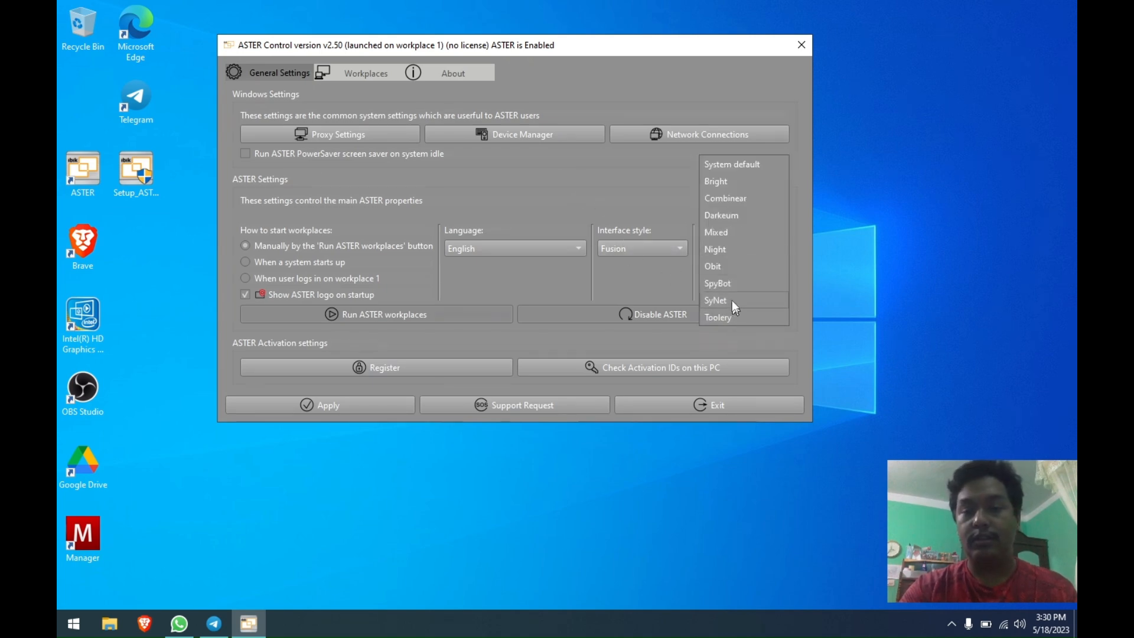
click(728, 230)
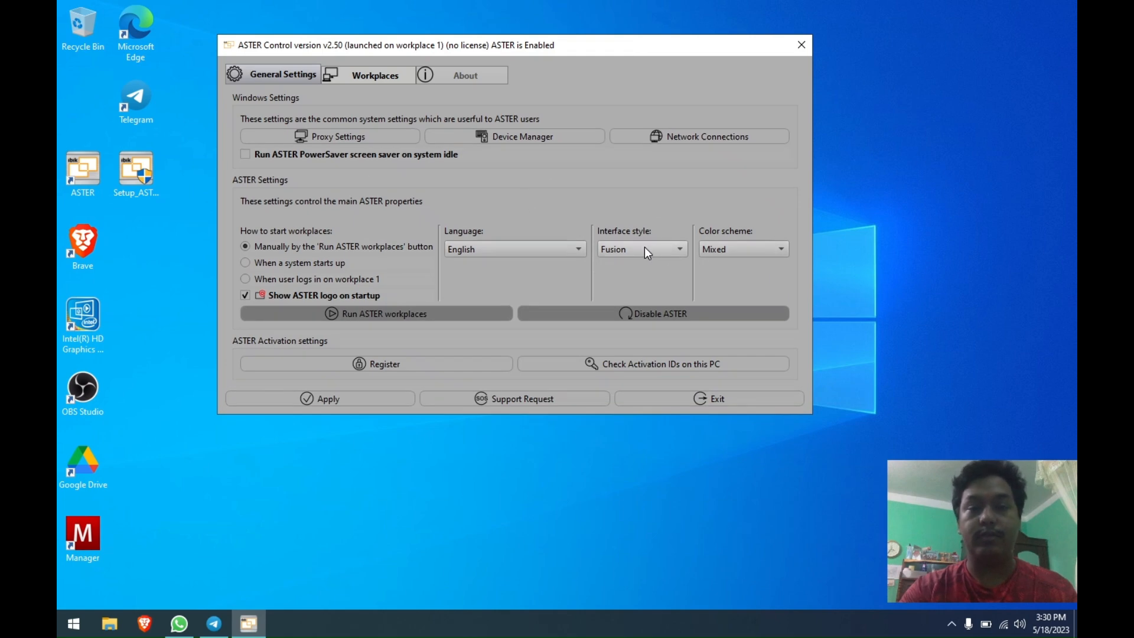
Recheck the Windows and Fusion styles and return to windowsvista, keeping the Mixed colour scheme
click(645, 248)
click(633, 254)
click(639, 244)
click(630, 260)
click(661, 240)
click(647, 275)
click(643, 249)
click(640, 238)
click(728, 238)
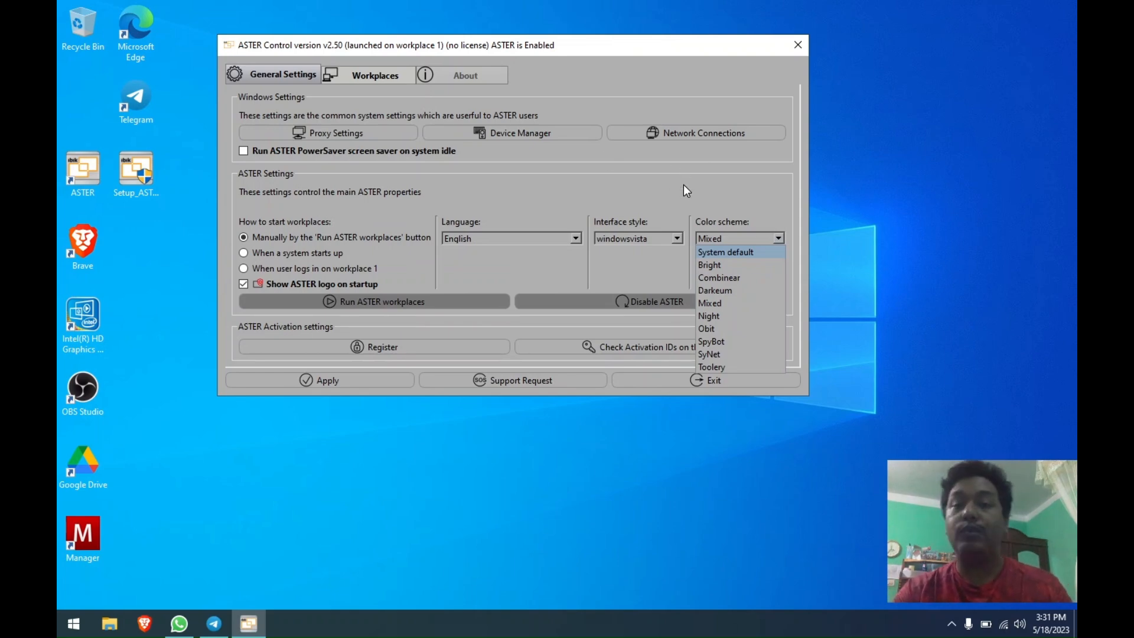
Apply the Combinear scheme, then cycle interface styles Windows and Fusion back to windowsvista
click(730, 277)
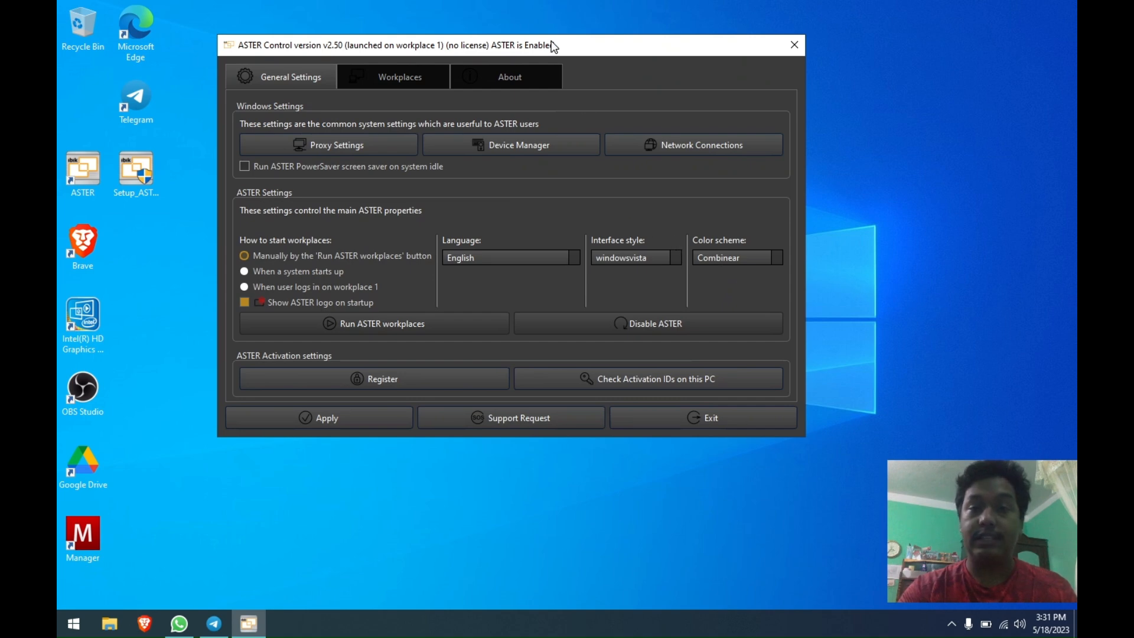
drag(552, 45, 624, 45)
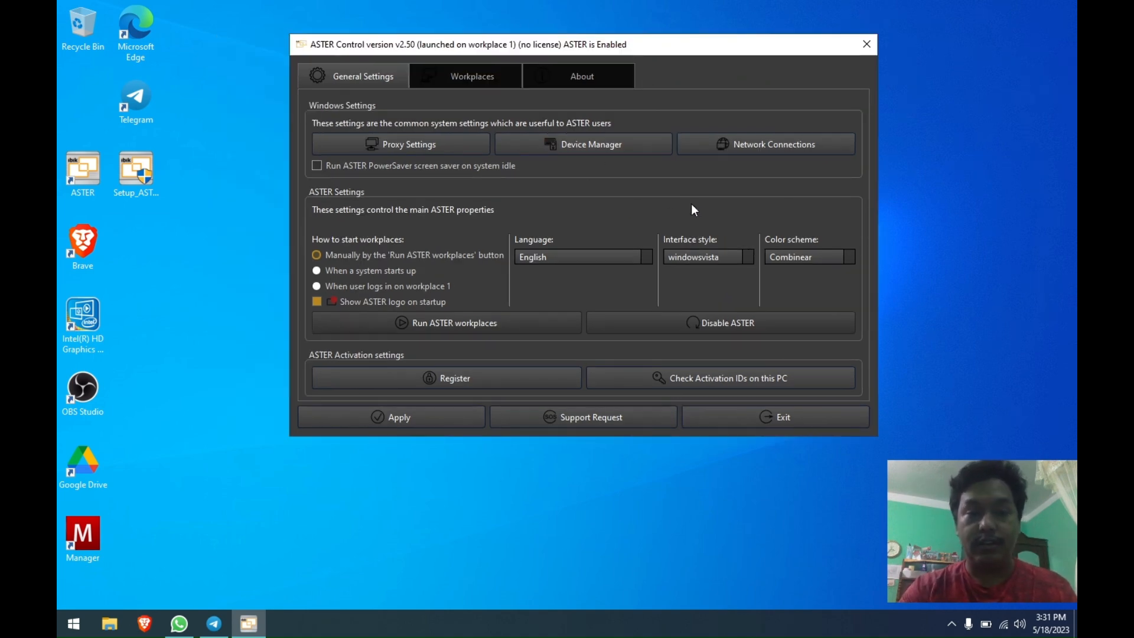
click(708, 257)
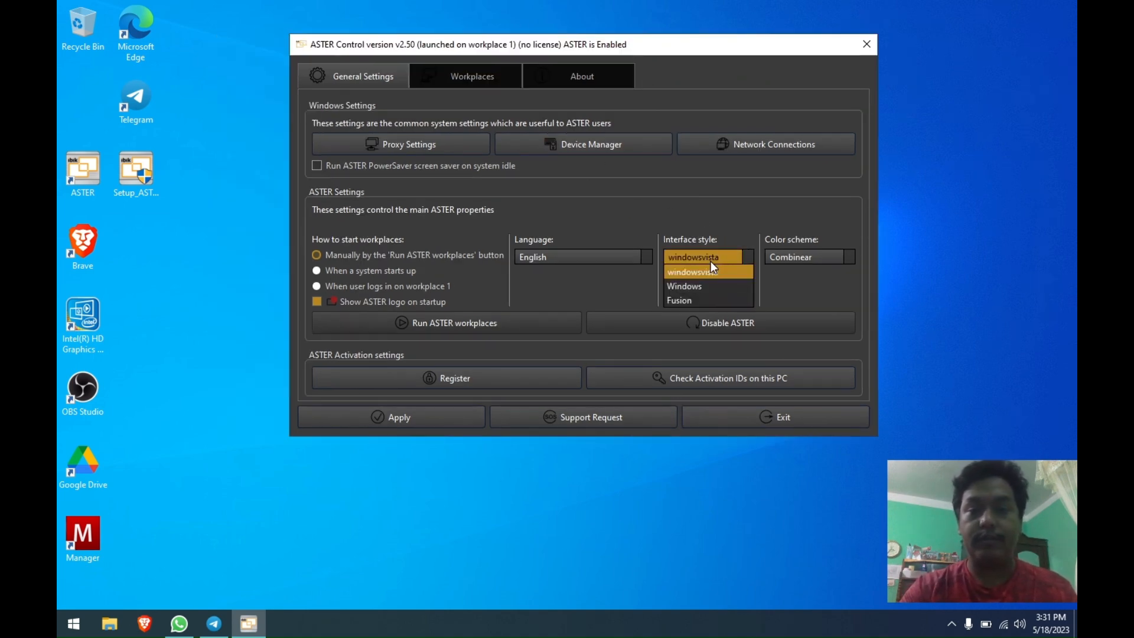
click(708, 288)
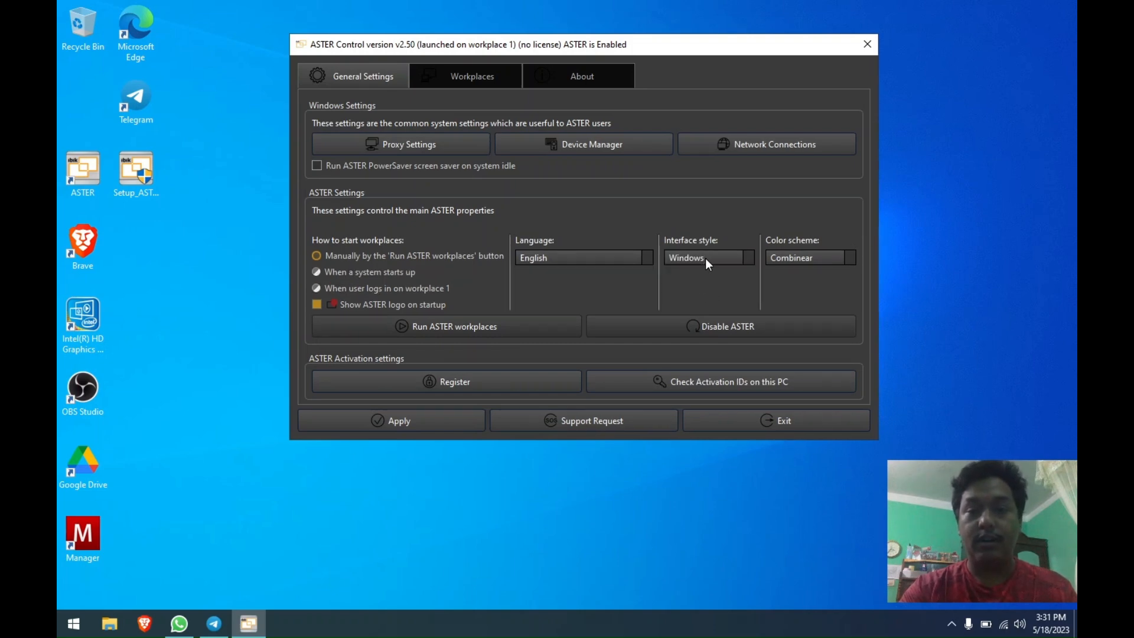
click(706, 257)
click(701, 296)
click(715, 258)
click(704, 239)
Try the Darkeum and Obit colour schemes, then settle on SyNet
click(808, 258)
click(807, 316)
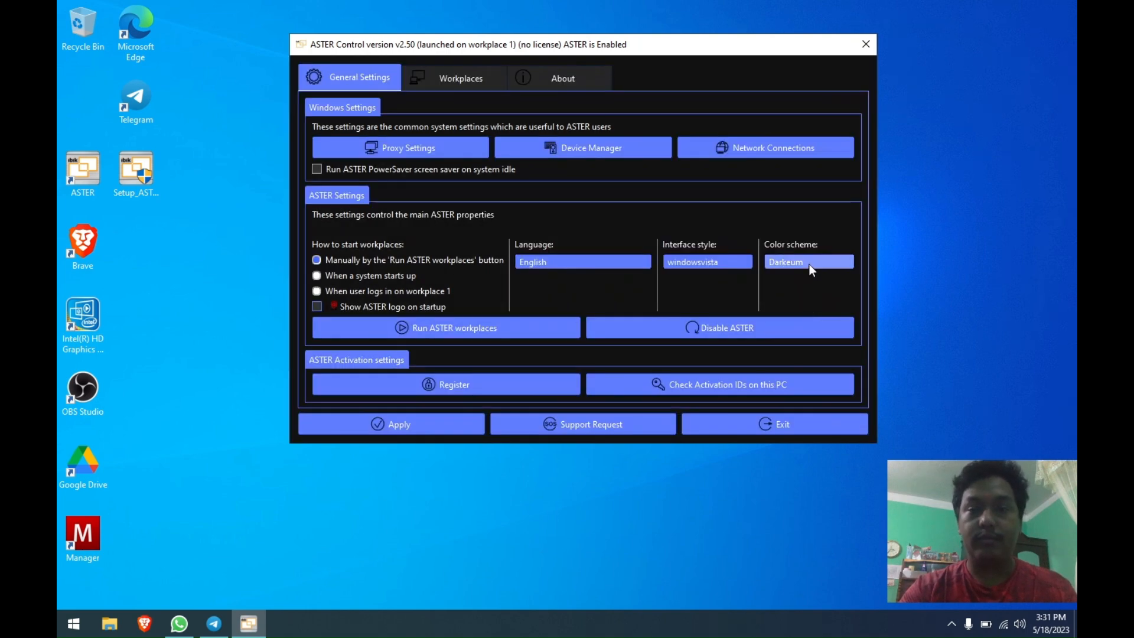
click(809, 263)
click(814, 352)
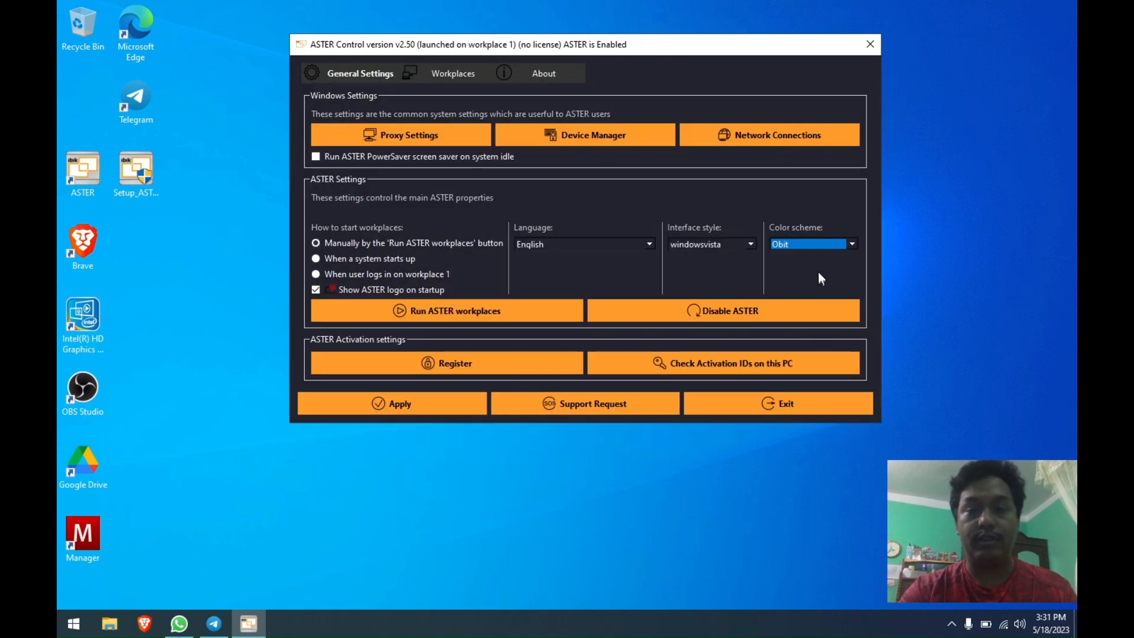
click(820, 246)
click(810, 361)
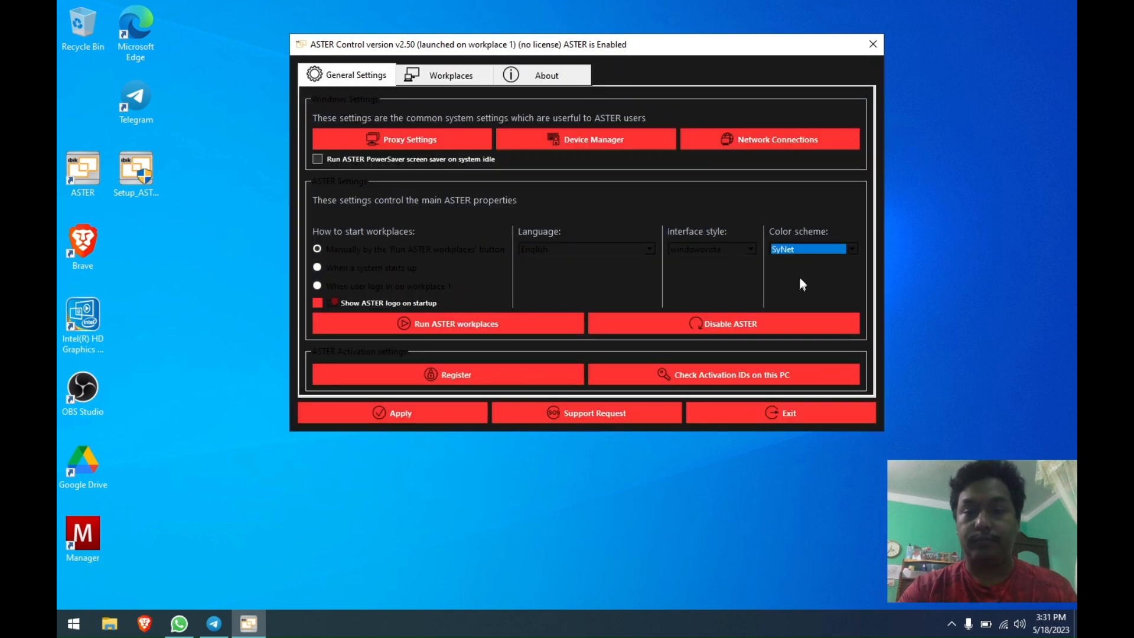
Open C:\Program Files\ASTER\Skins in File Explorer and sort it newest first by date modified
double_click(86, 29)
scroll(417, 422, down, 3)
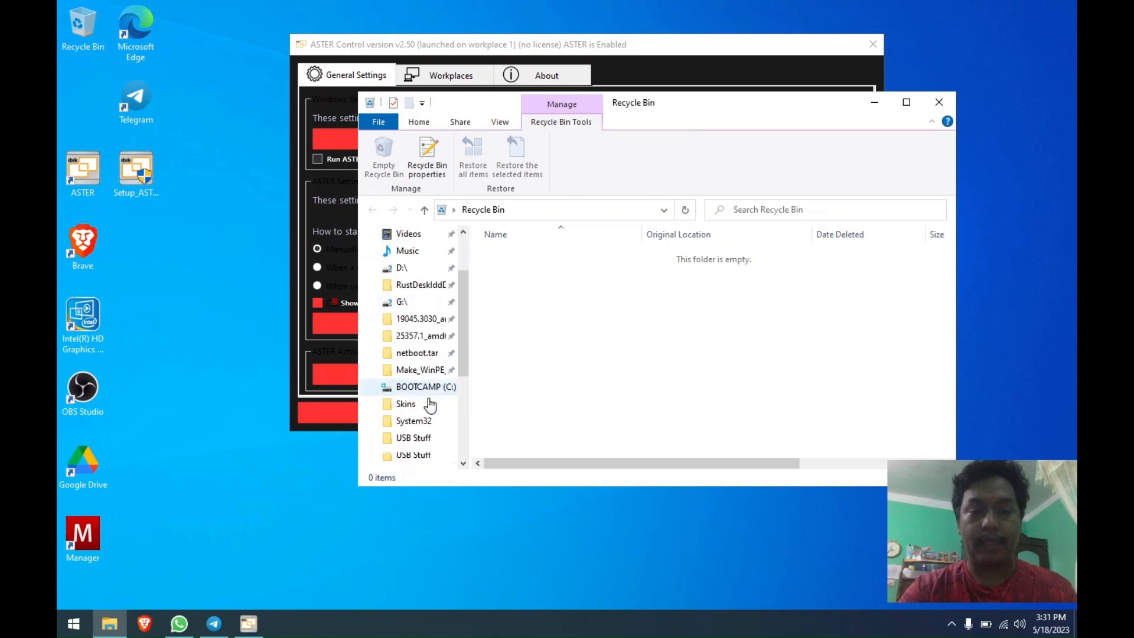
click(408, 410)
double_click(558, 440)
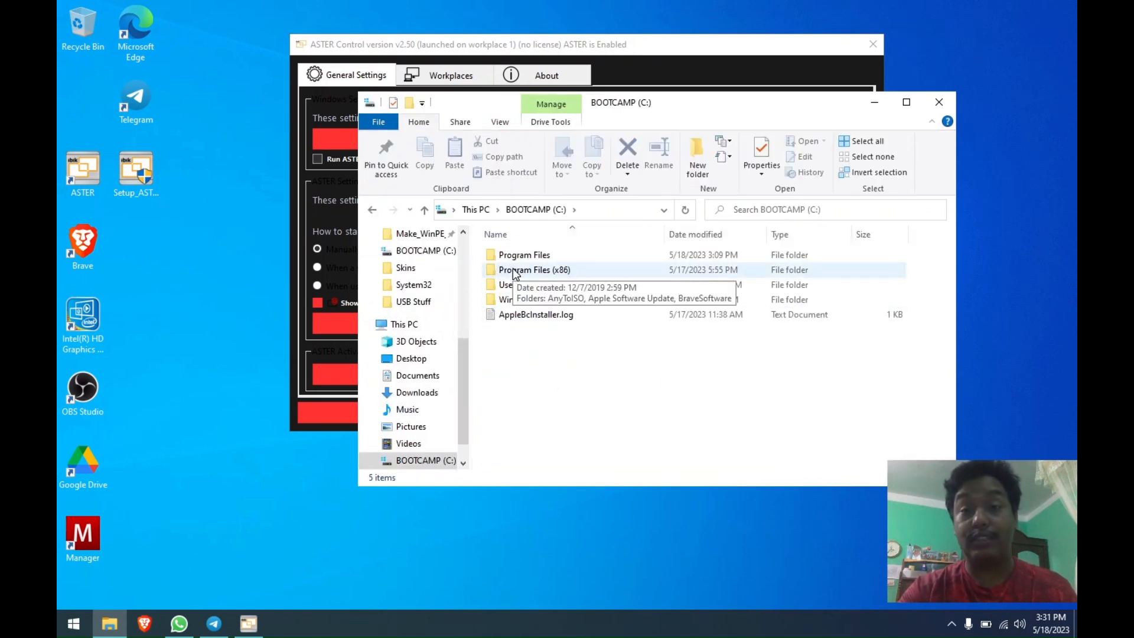
double_click(519, 255)
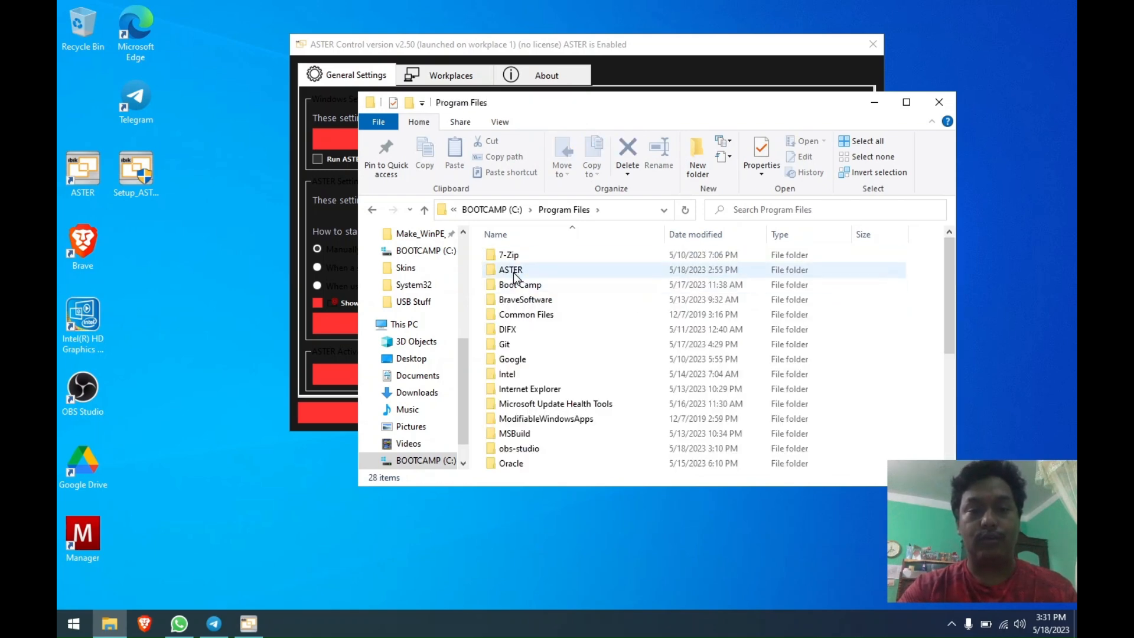
double_click(520, 269)
click(513, 391)
double_click(513, 392)
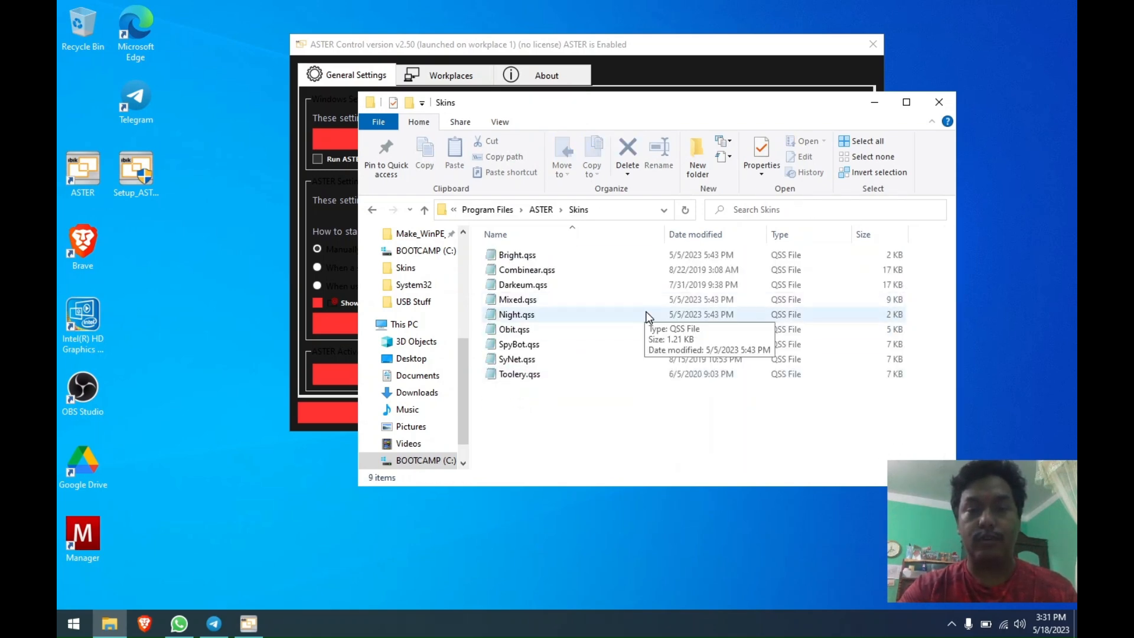
click(696, 234)
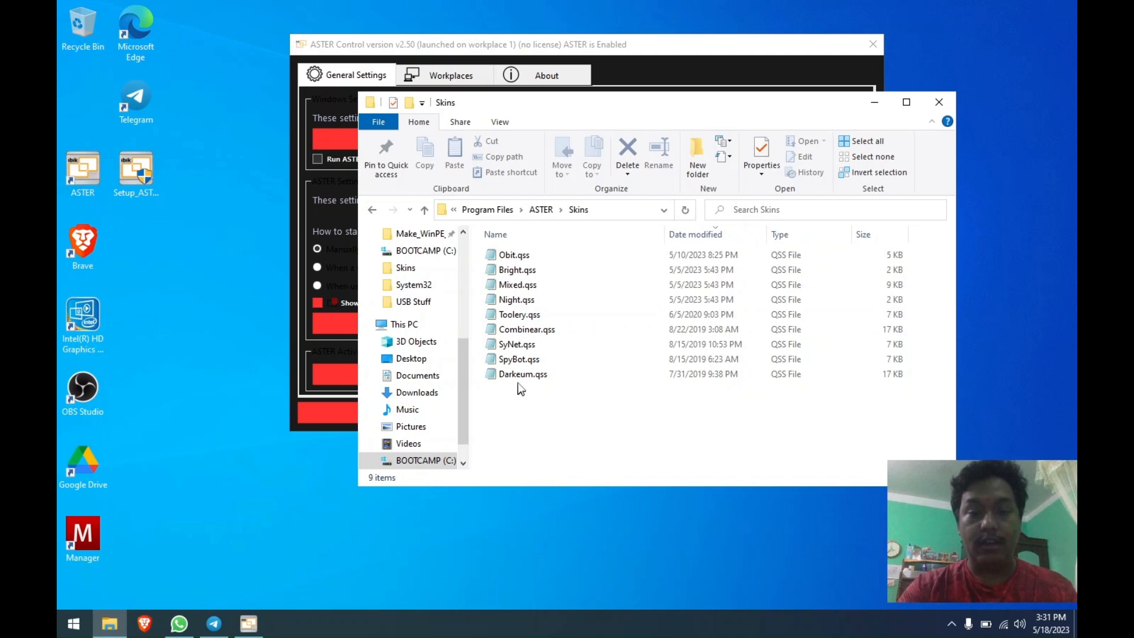
Select the five skin files from Toolery to Darkeum, then clear the selection
drag(527, 406, 519, 315)
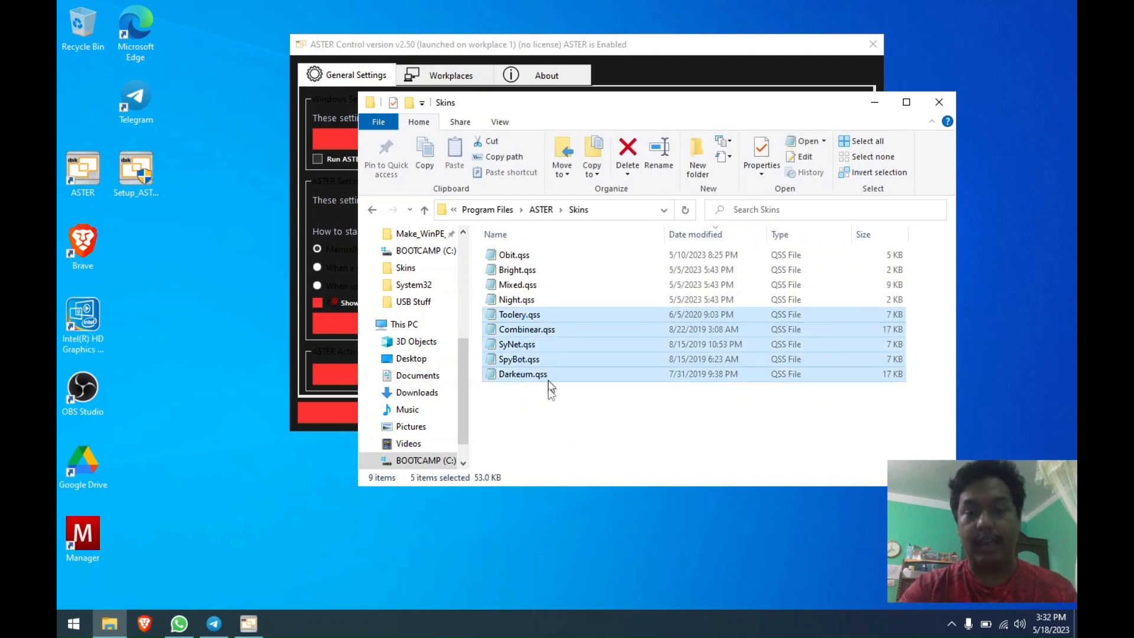
click(542, 426)
drag(541, 430, 526, 321)
drag(562, 425, 520, 319)
drag(528, 444, 531, 318)
click(525, 448)
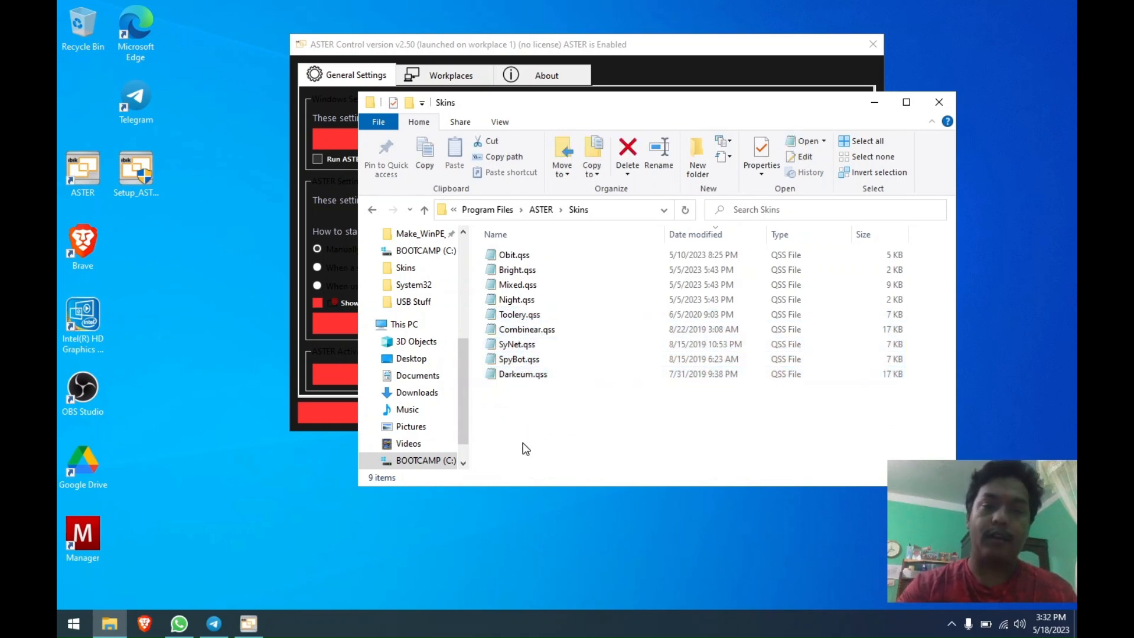
View the Night.qss style code in Notepad, then select the Combinear, SyNet, SpyBot and Darkeum skins
click(537, 301)
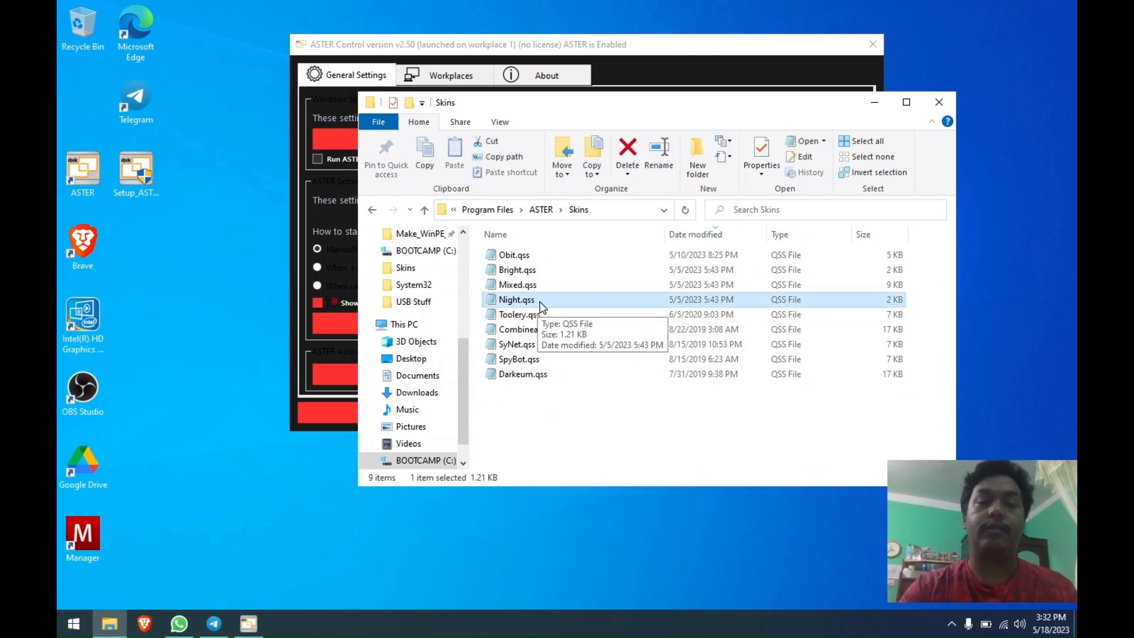
double_click(541, 303)
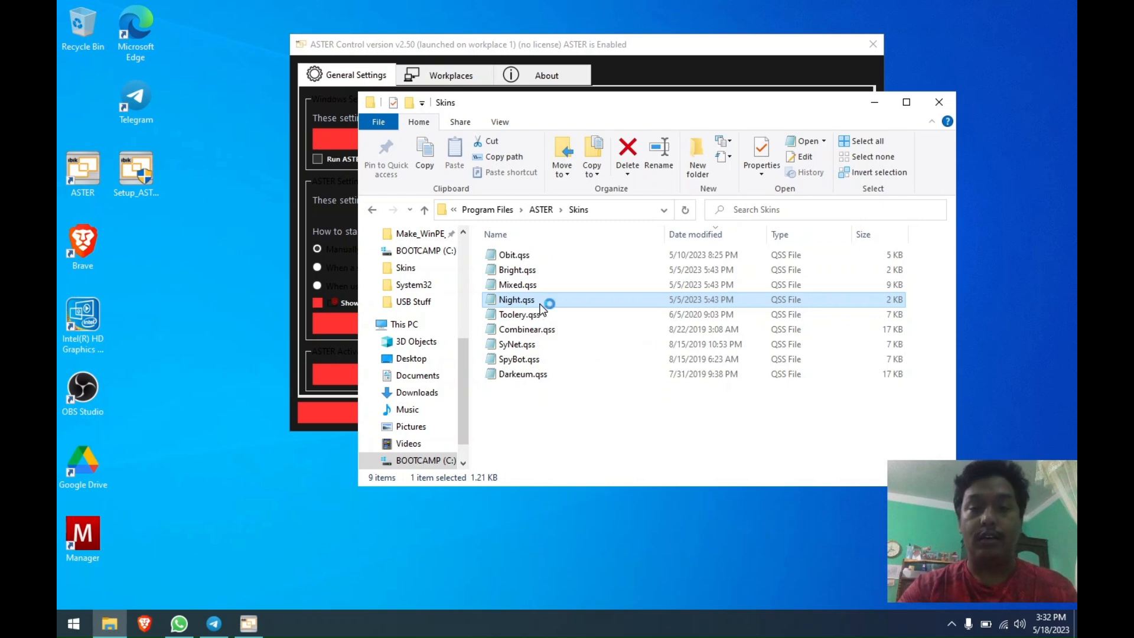
scroll(423, 308, down, 7)
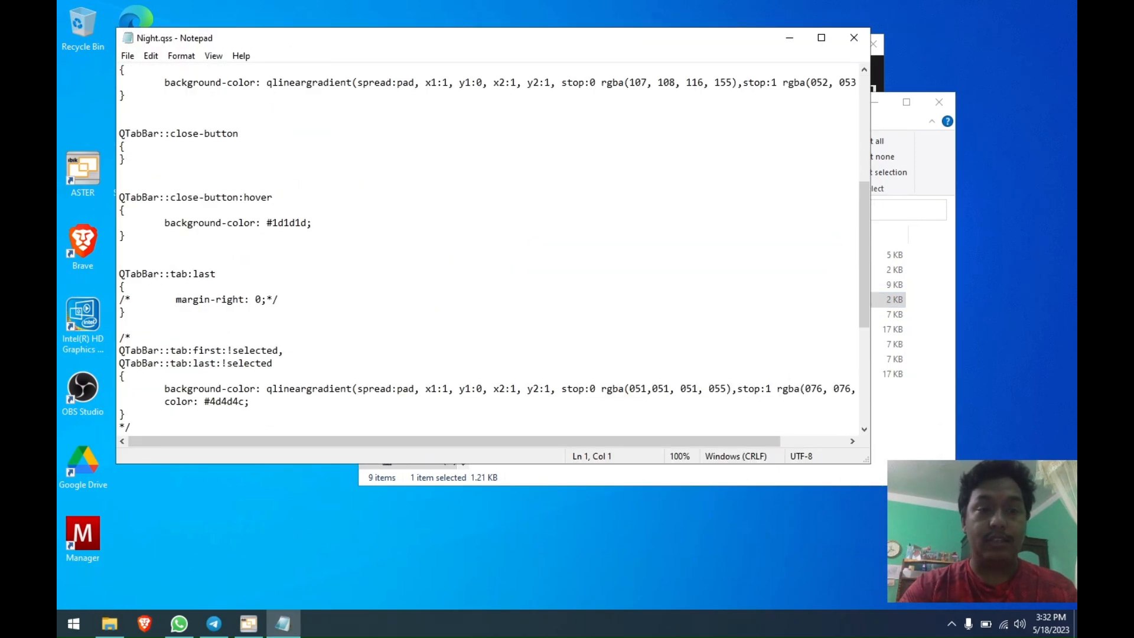
scroll(423, 308, up, 7)
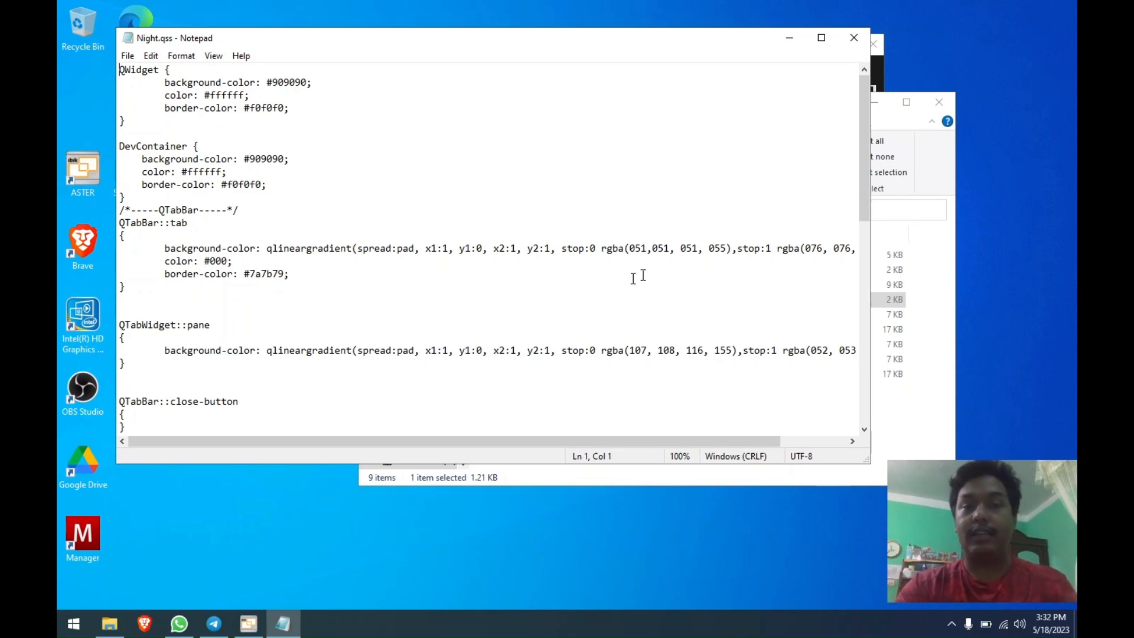
click(854, 38)
drag(596, 430, 541, 323)
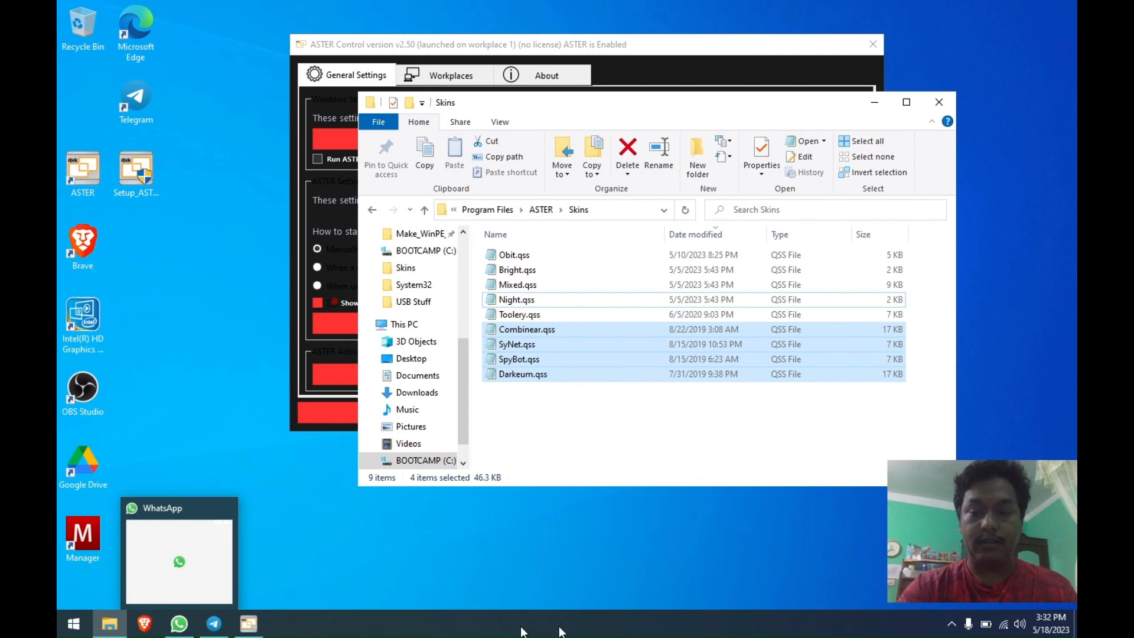
Open Brave and search the web for 'qss styles'
click(950, 628)
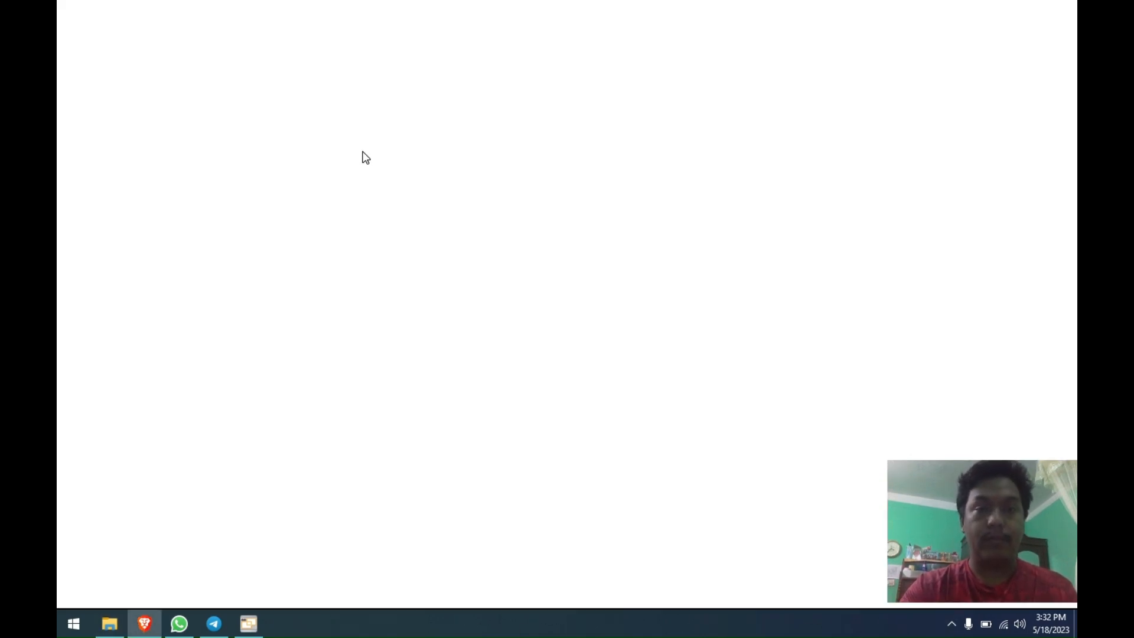
click(350, 33)
text(sqq)
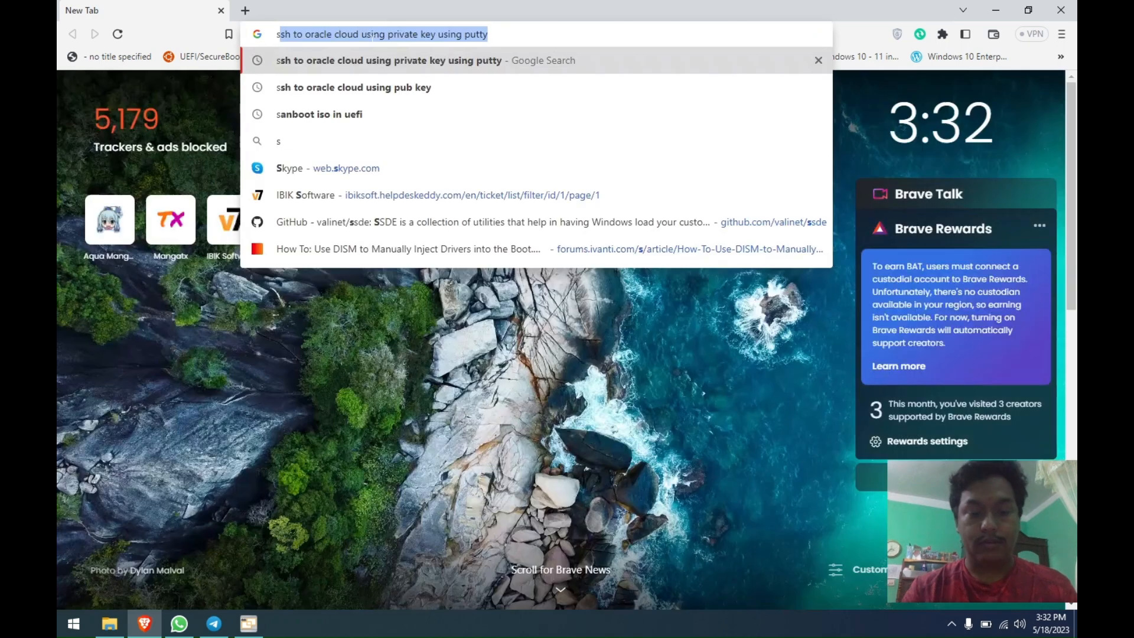
key(BackSpace)
key(BackSpace)
key(BackSpace)
text(qss st)
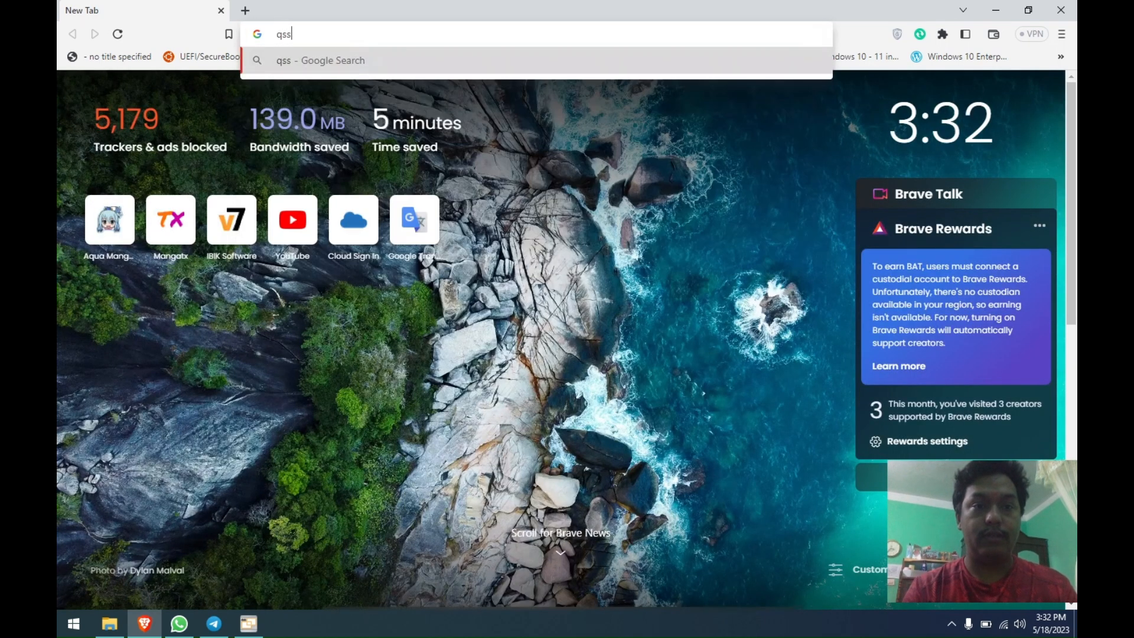
text(yles)
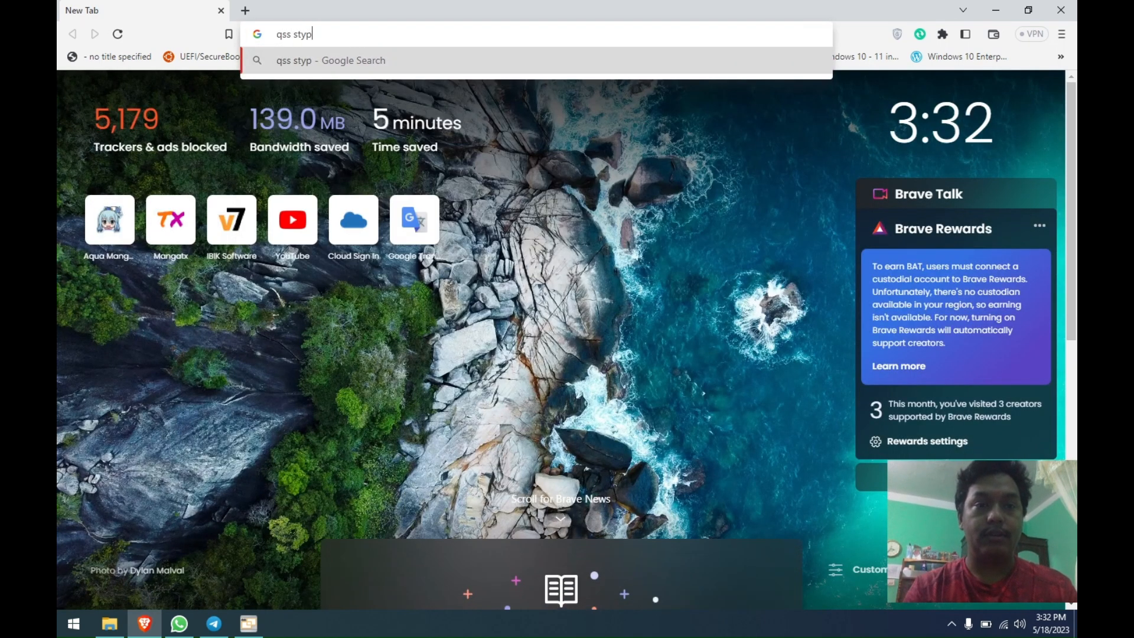
key(Return)
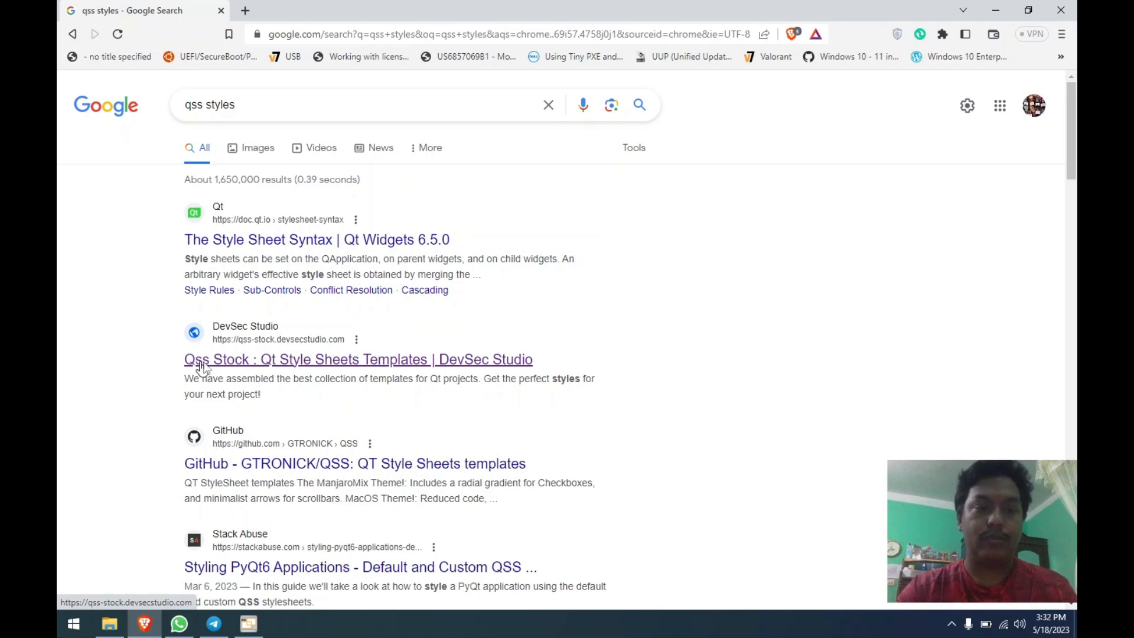
Browse the QSS Stock full template gallery, then close that tab
click(462, 368)
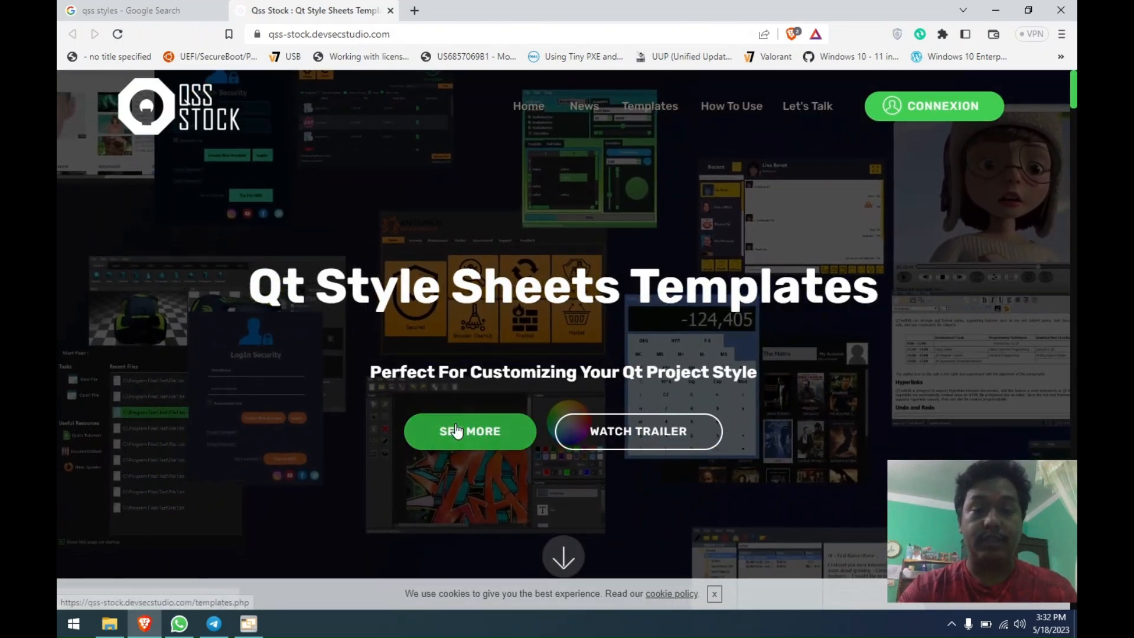
click(456, 431)
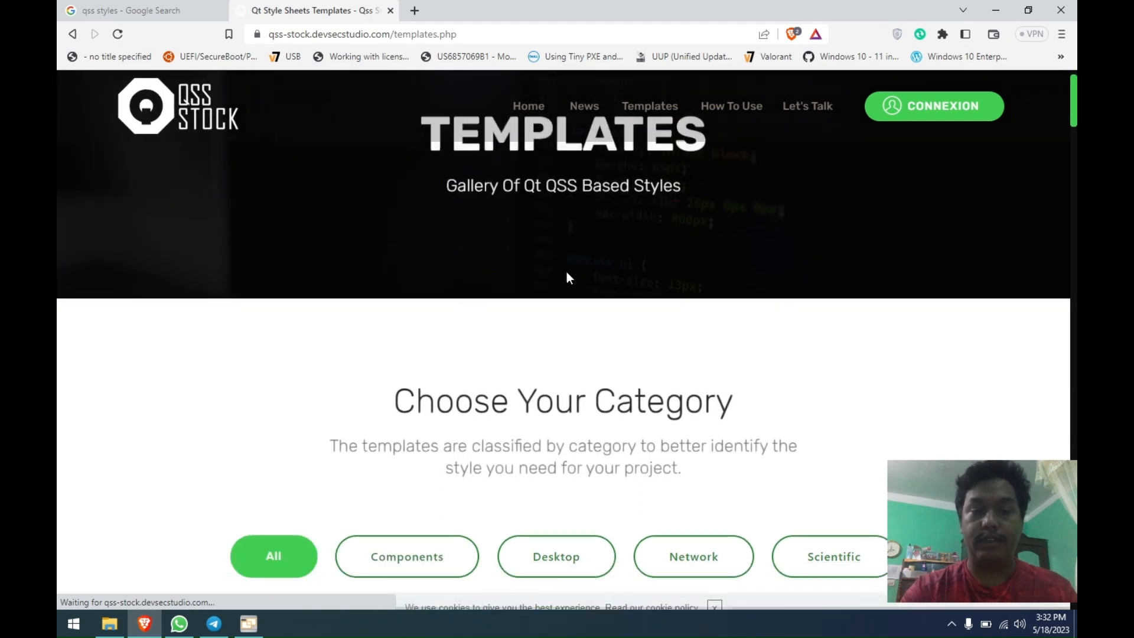
scroll(565, 272, down, 6)
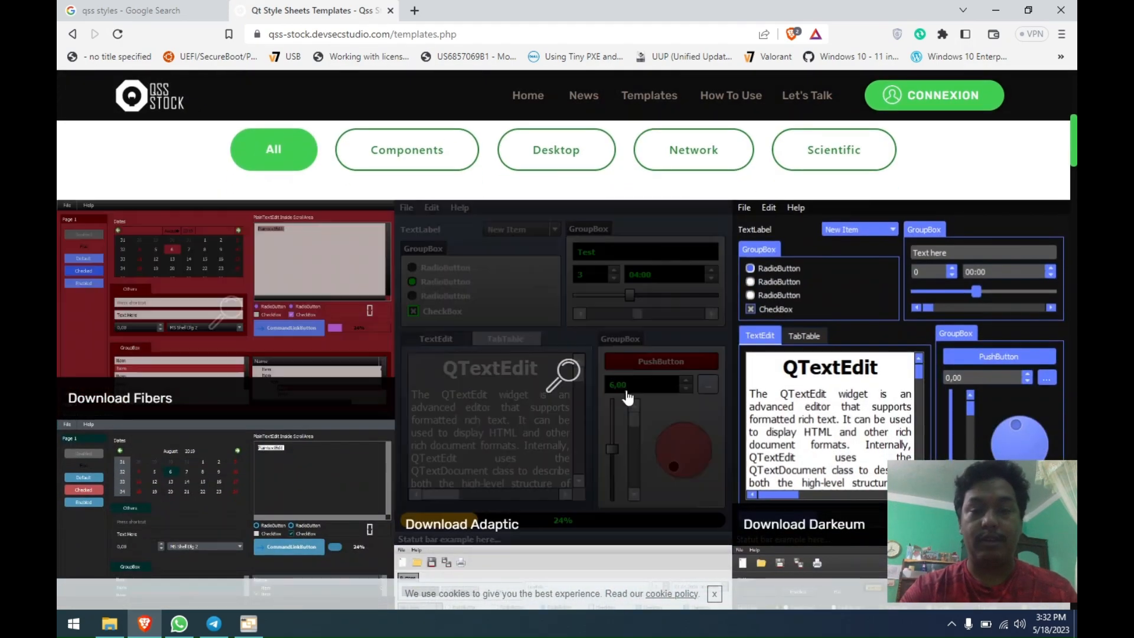
scroll(625, 399, down, 4)
scroll(706, 380, up, 3)
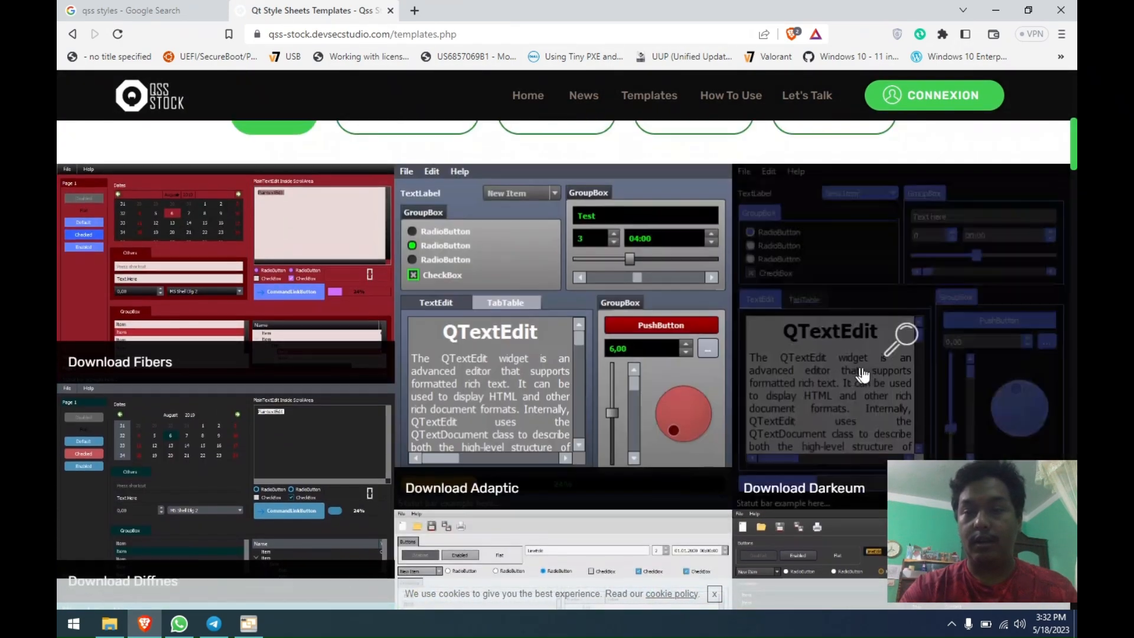
scroll(901, 334, down, 6)
scroll(879, 325, down, 2)
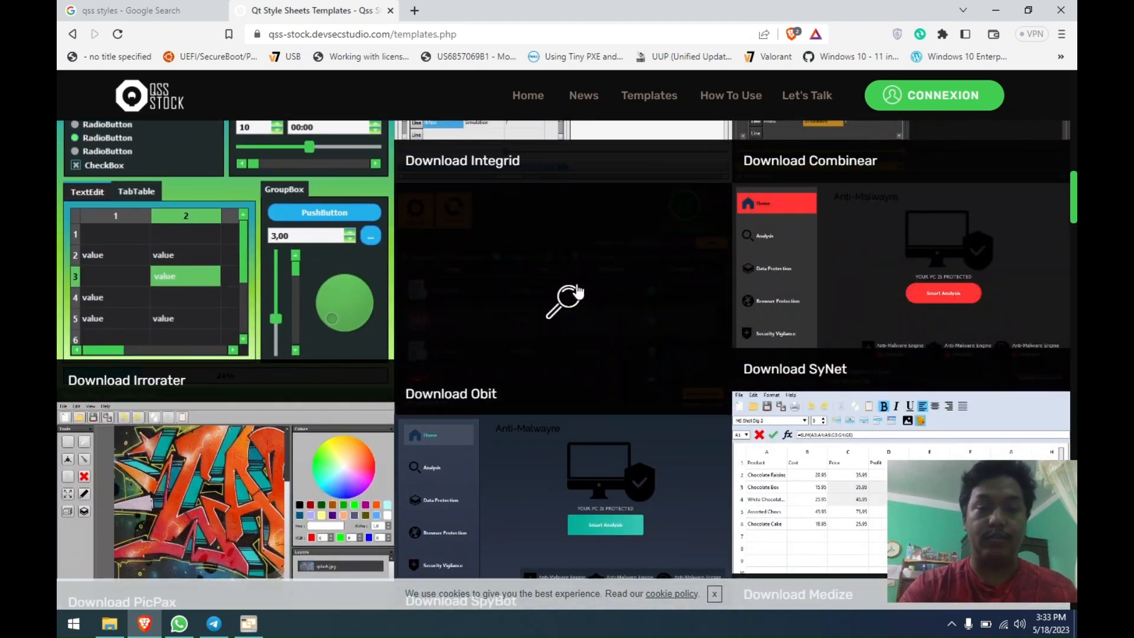
scroll(579, 290, down, 5)
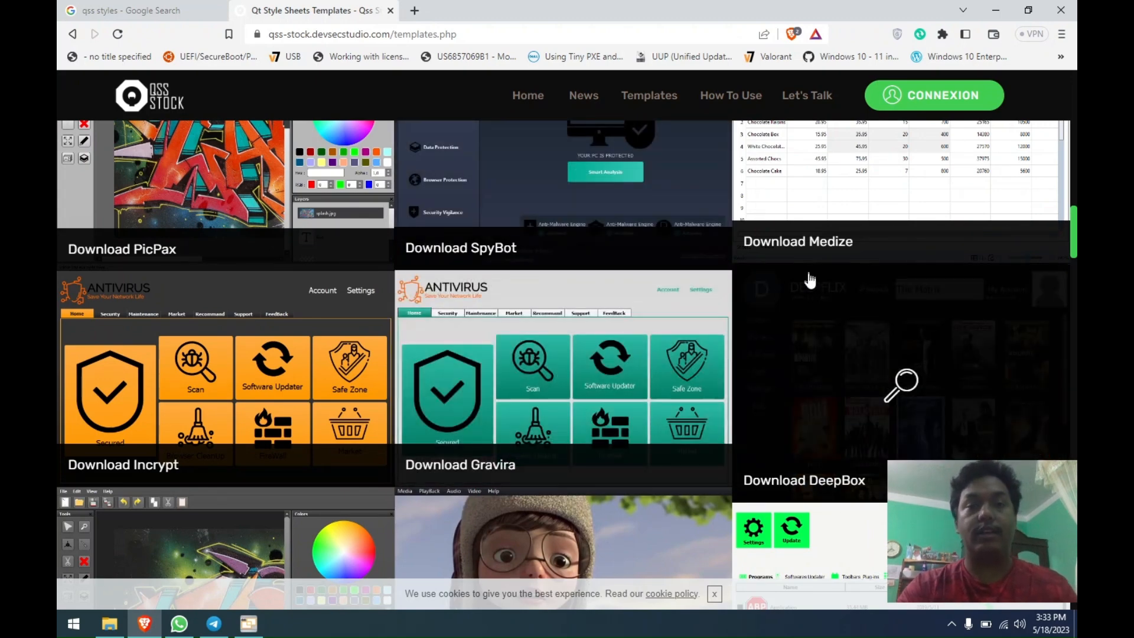
scroll(709, 278, up, 15)
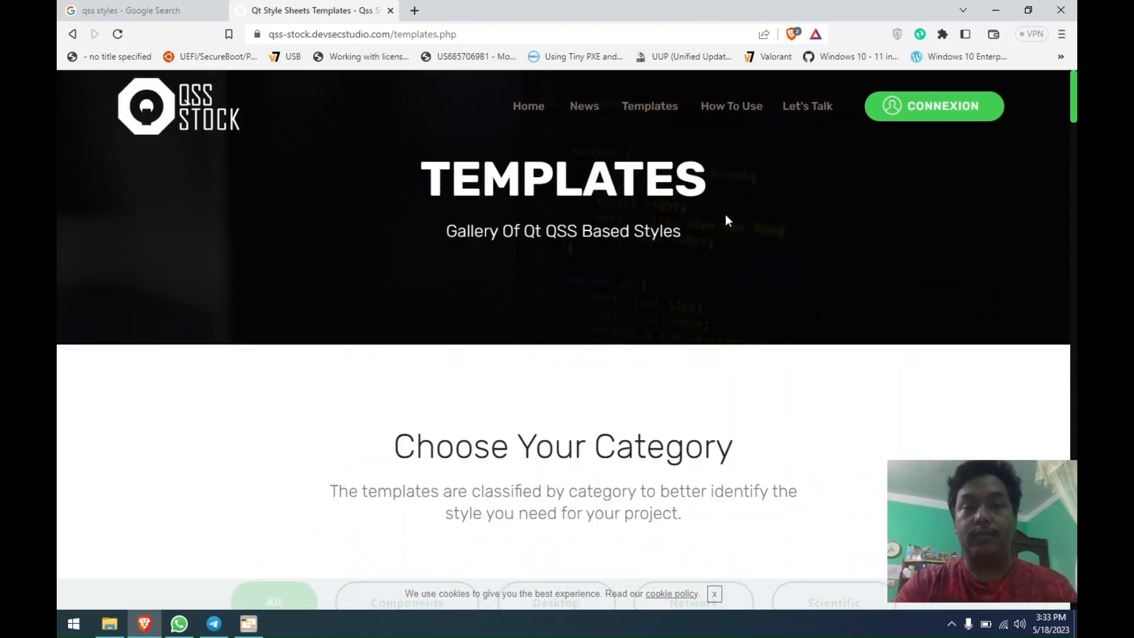
scroll(725, 222, down, 10)
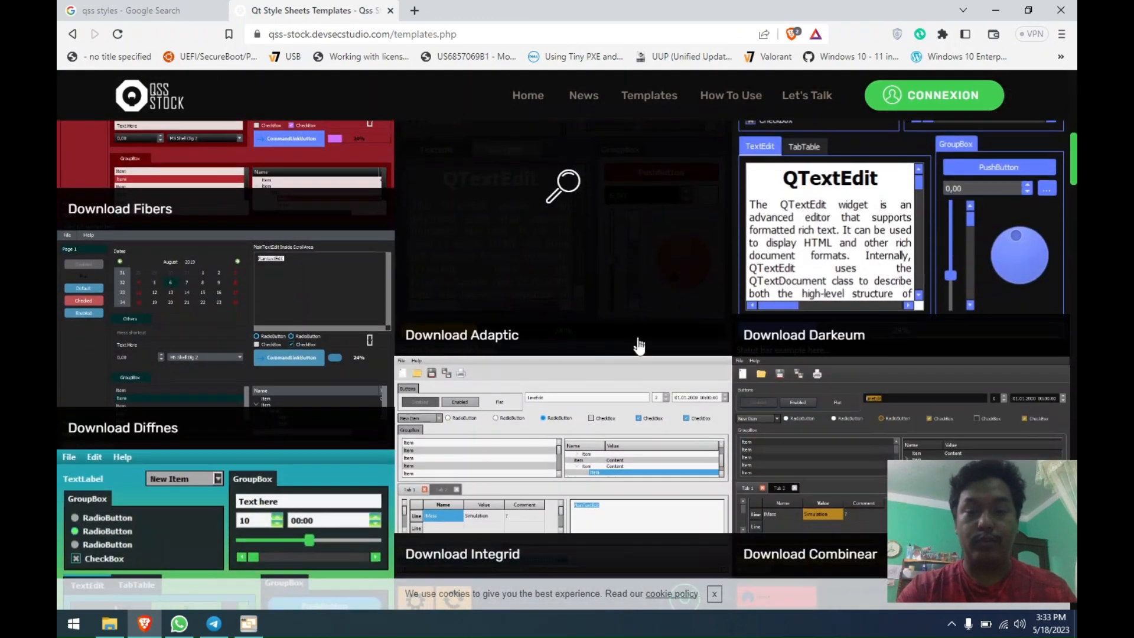
scroll(493, 310, down, 5)
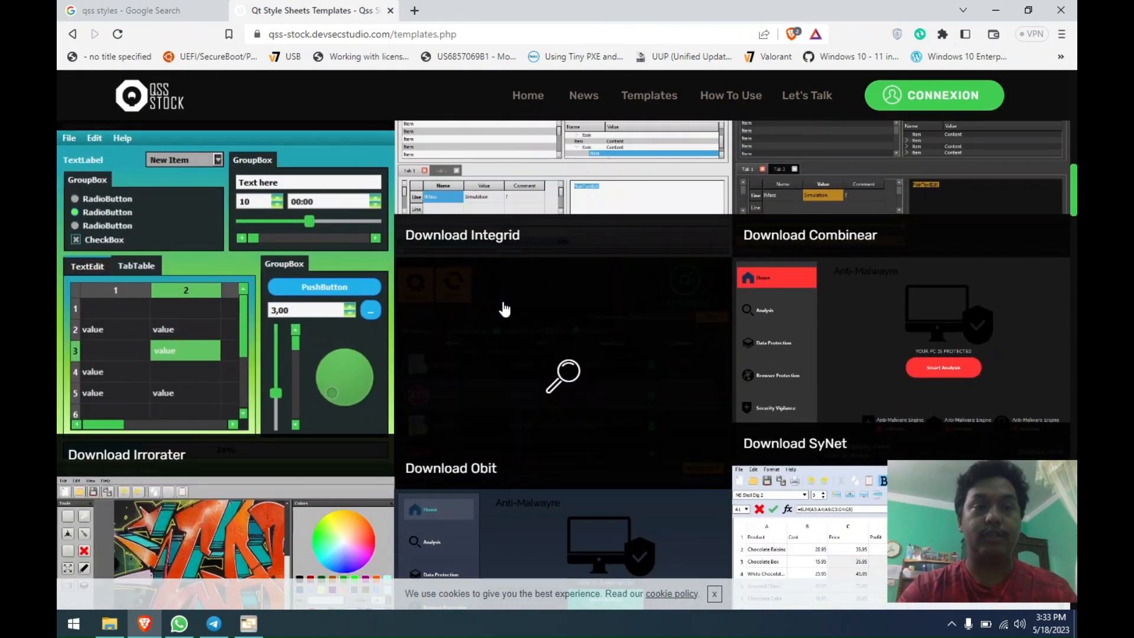
click(391, 11)
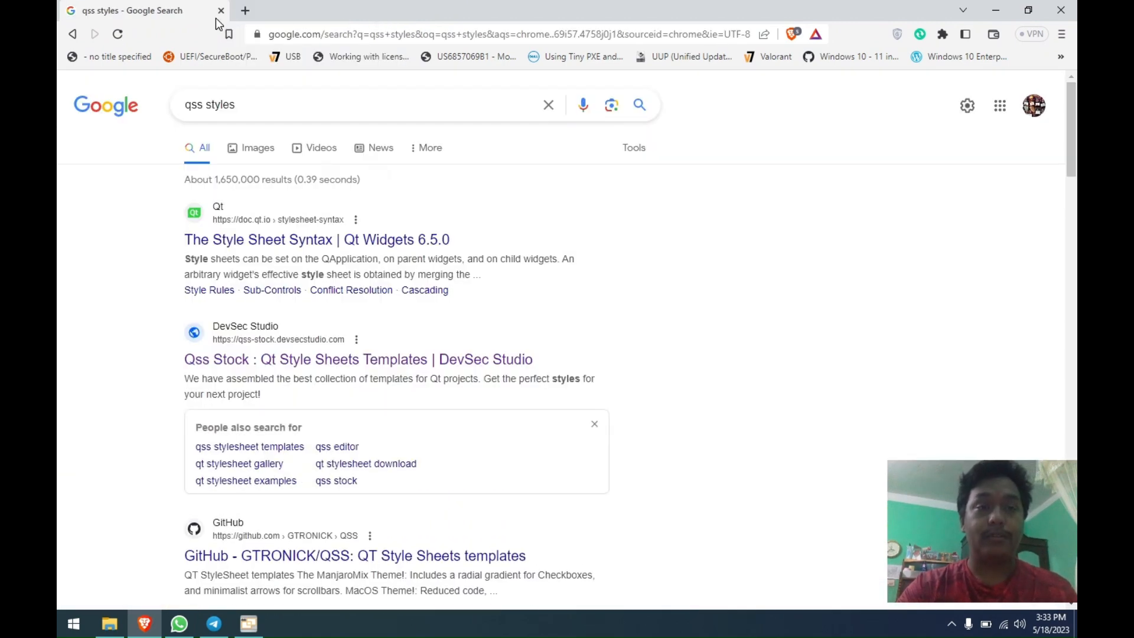
Close Brave and the Skins folder, and reset ASTER Control to System default colours with windowsvista style
click(220, 10)
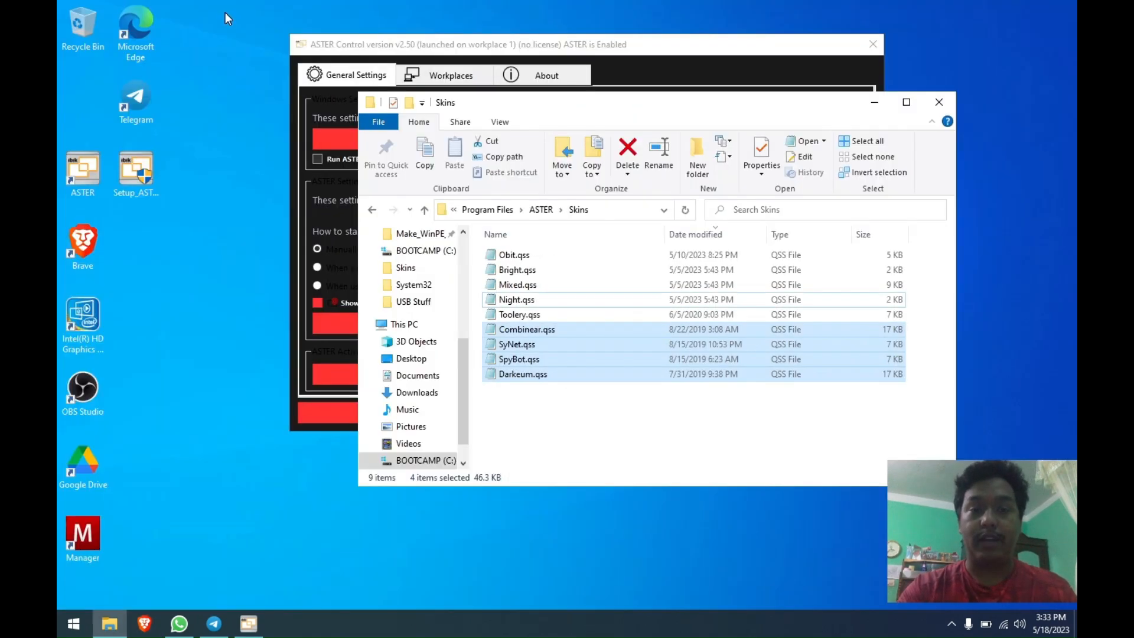
click(939, 102)
click(800, 260)
click(803, 292)
click(729, 248)
click(698, 228)
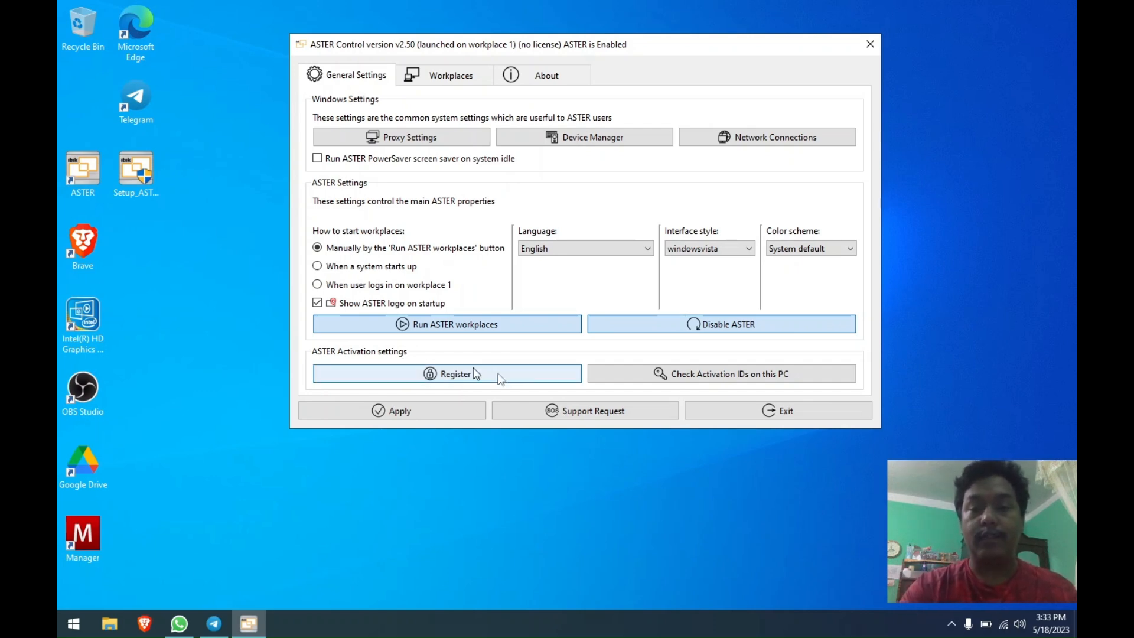
Open the ASTER Activation Dialog via Register, then its Deactivate Licenses transfer form
click(435, 381)
drag(488, 8, 463, 55)
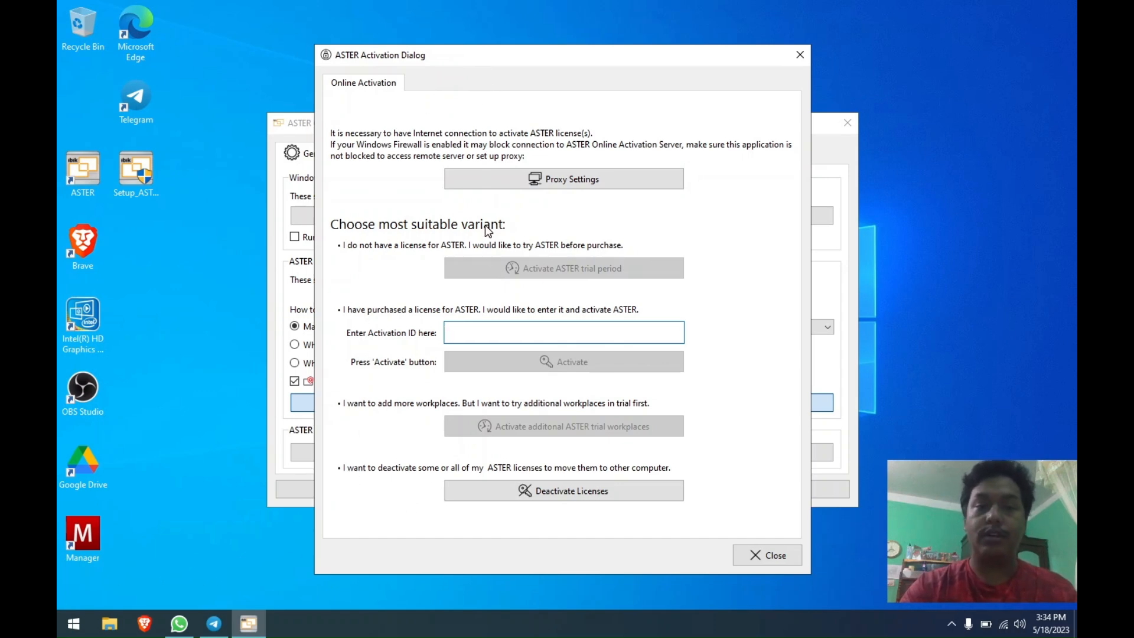
click(563, 497)
drag(476, 134, 417, 125)
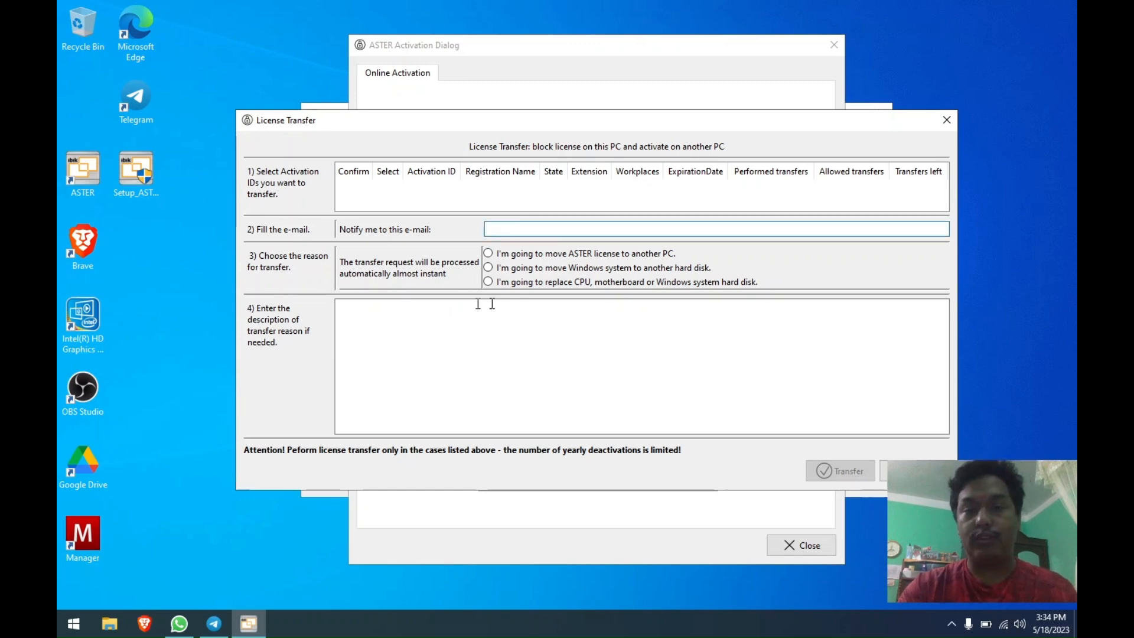
mouse_move(527, 280)
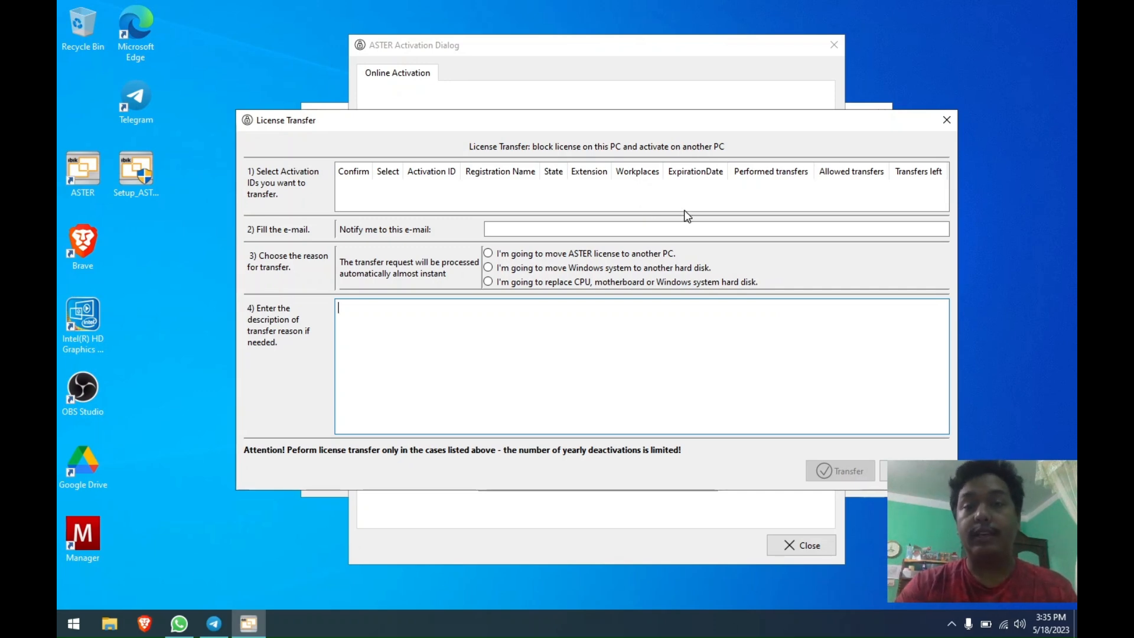
Focus the notification e-mail field, then close the License Transfer form
click(685, 229)
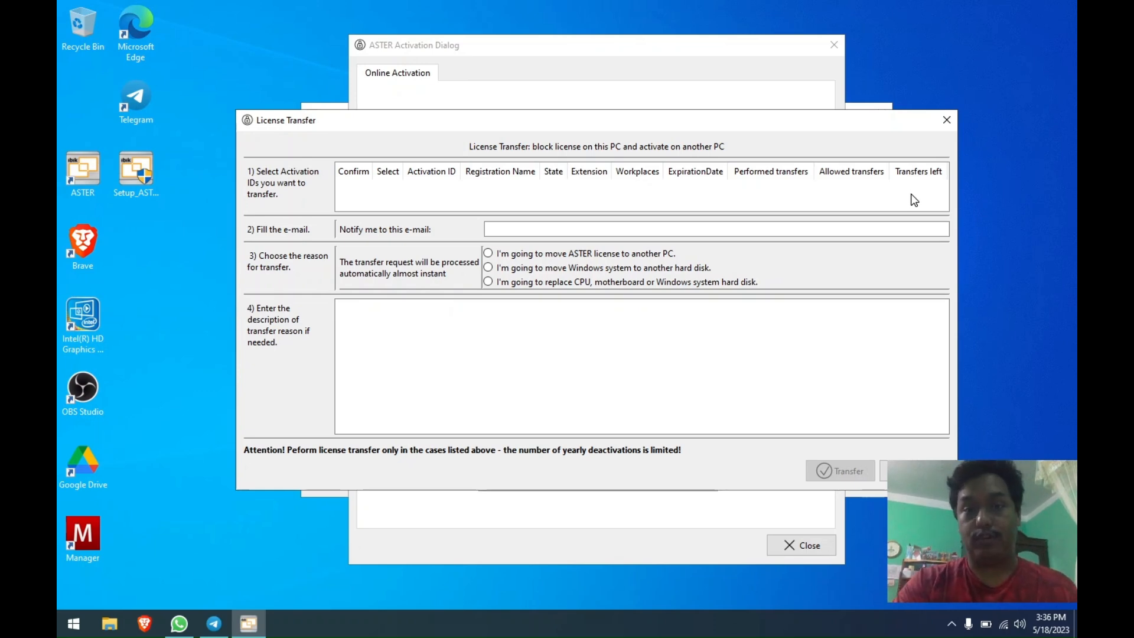
click(903, 471)
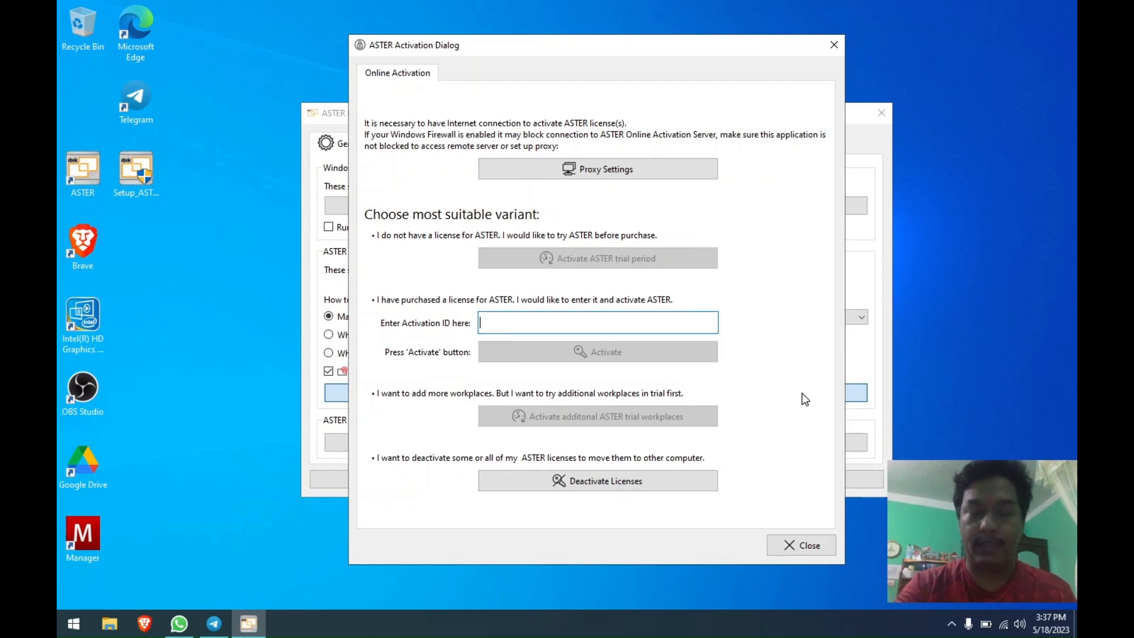
Close the activation options and list the activation IDs on this PC, which shows none
click(810, 547)
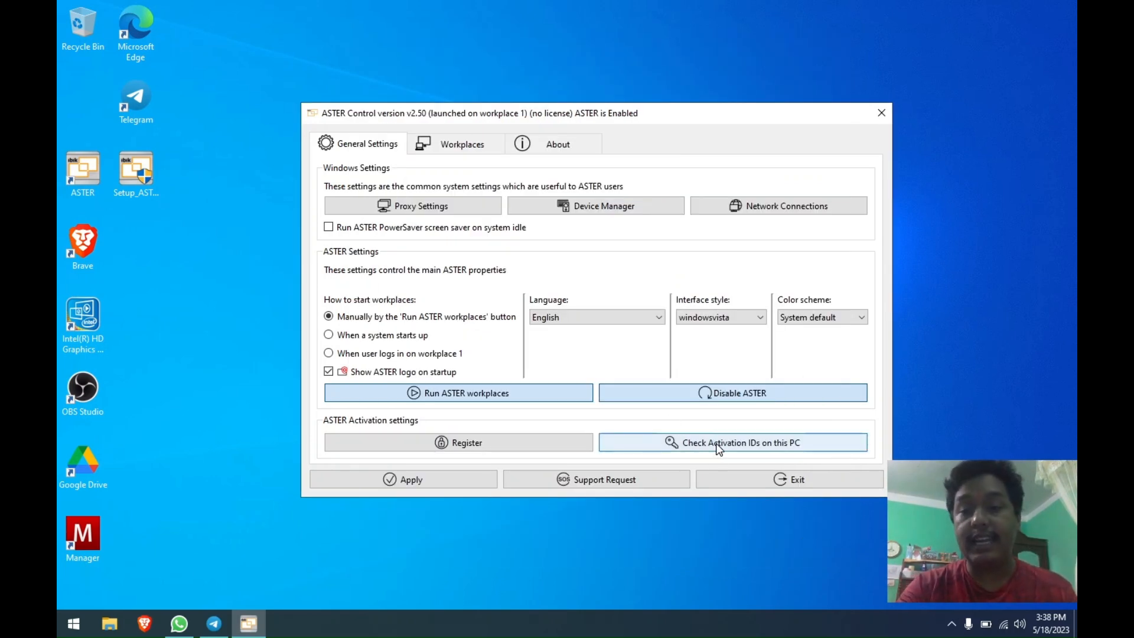
click(743, 441)
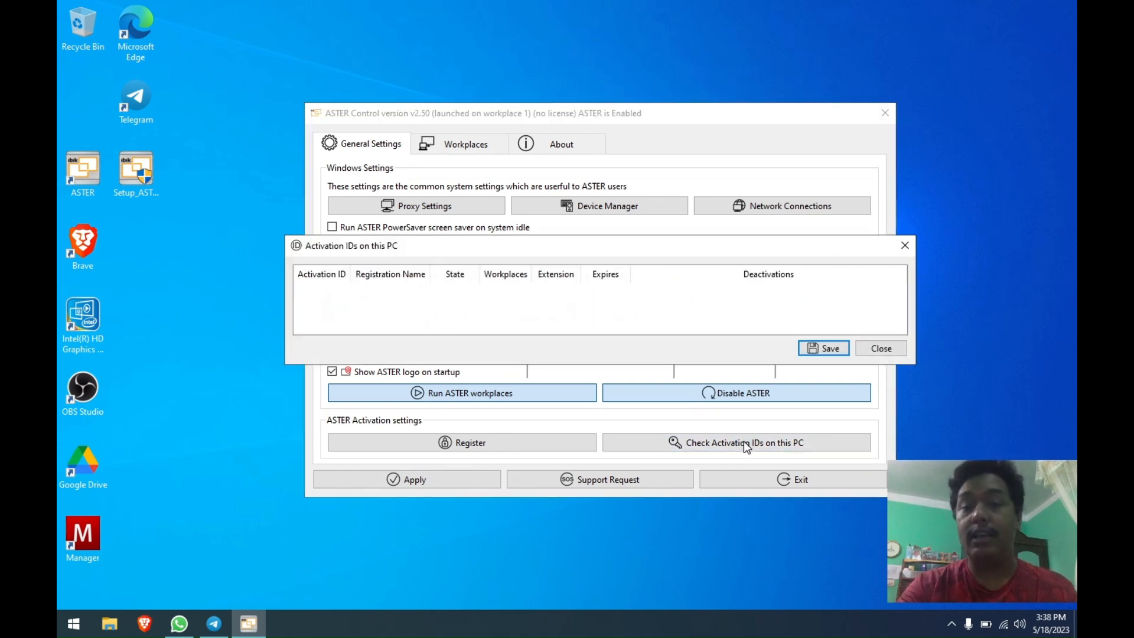
drag(568, 250, 565, 233)
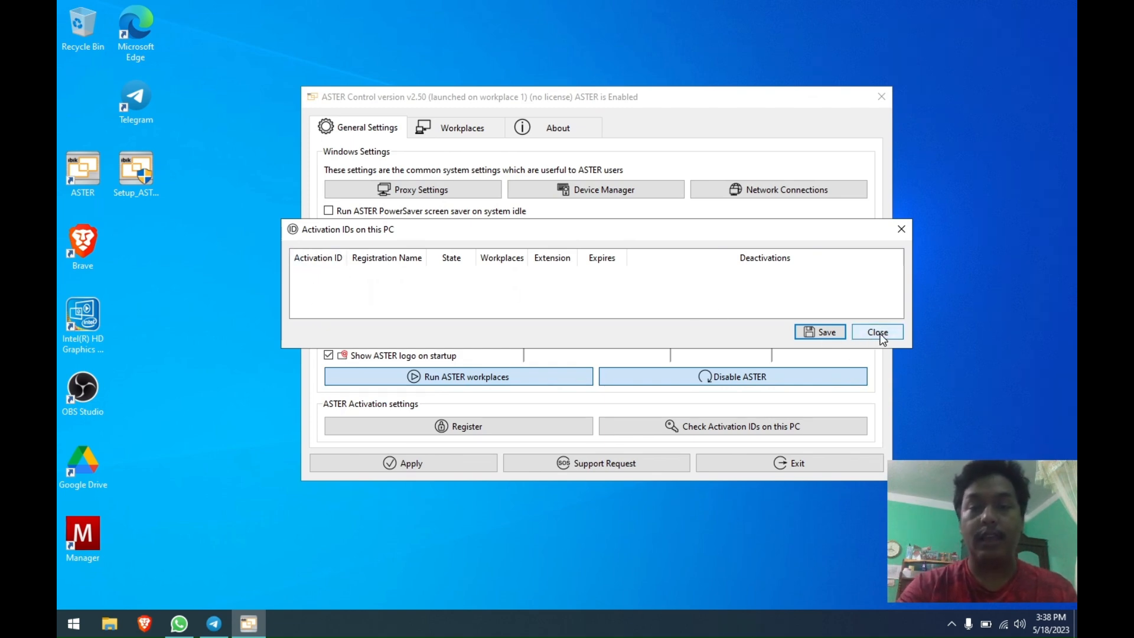
Cancel saving the activation keys to a file and close the empty Activation IDs list
click(820, 331)
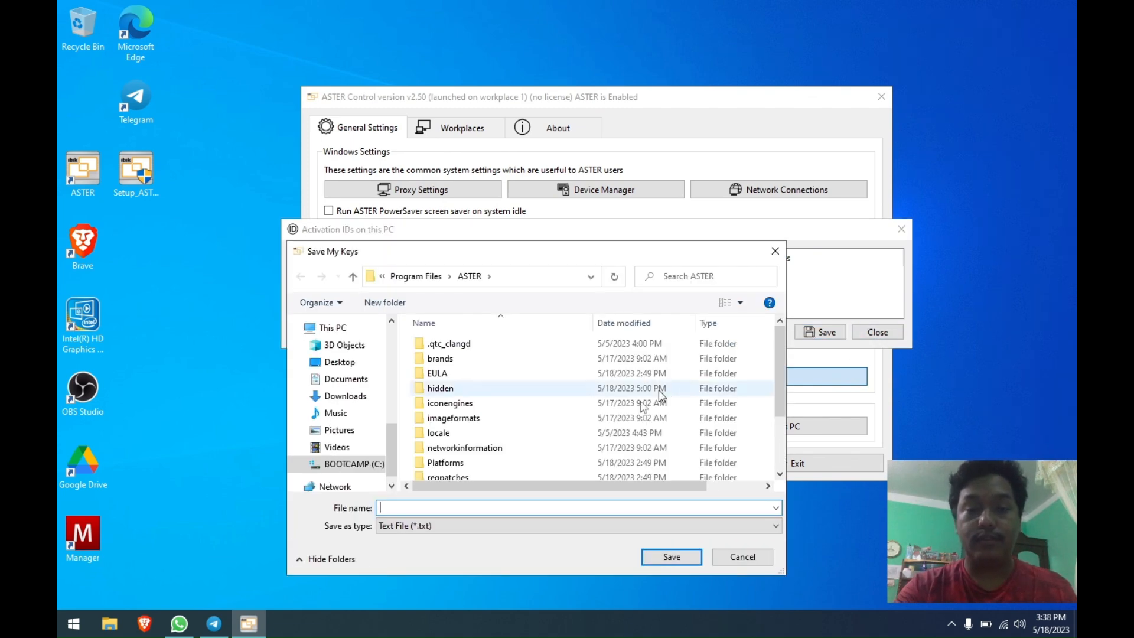
click(733, 557)
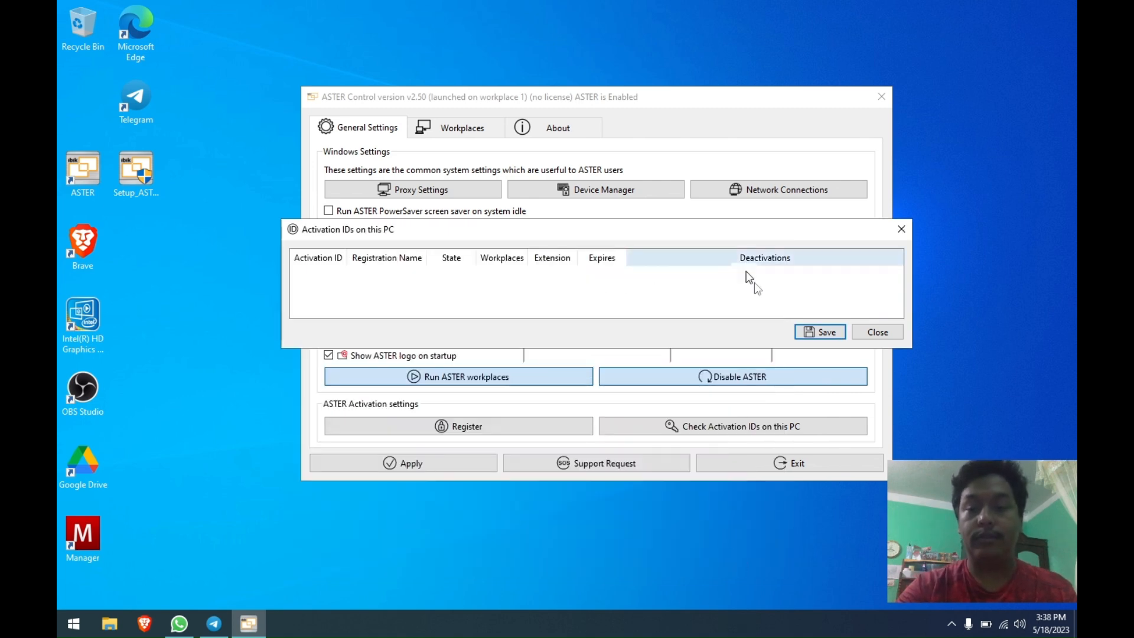
click(887, 334)
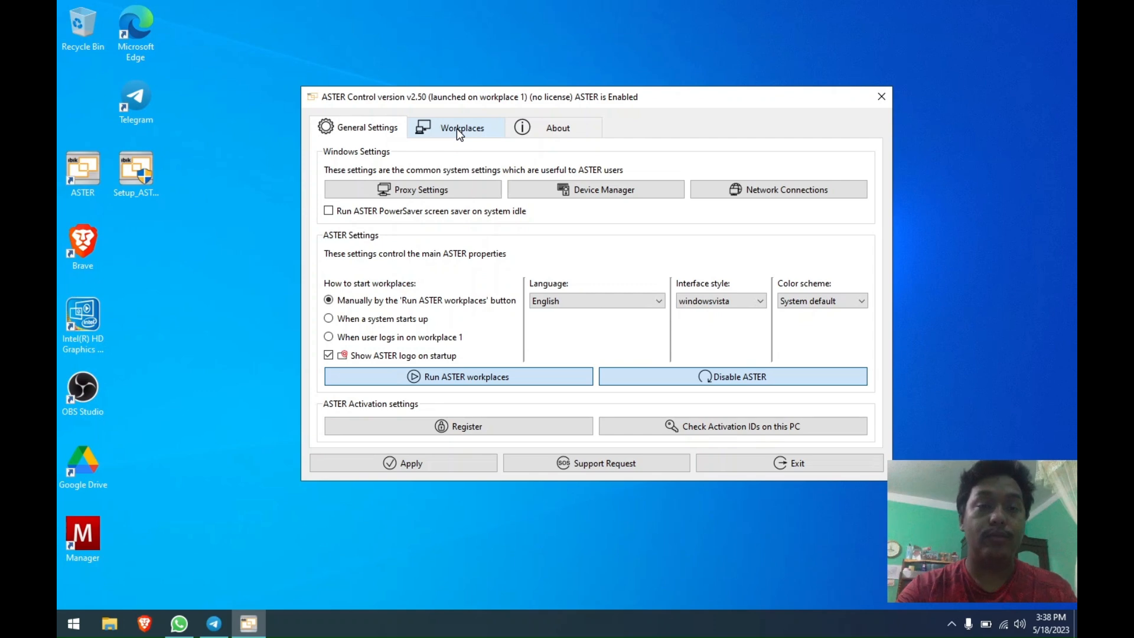
drag(458, 103, 420, 77)
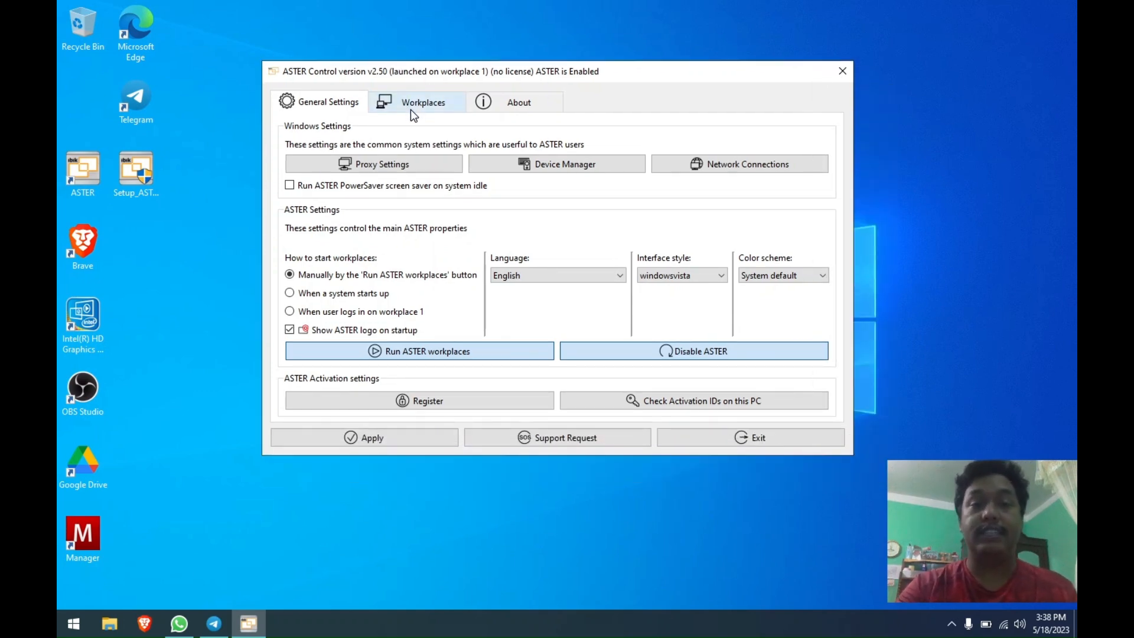
Switch to the Workplaces page showing System devices and workplaces 1 to 4
click(420, 104)
drag(465, 76, 394, 49)
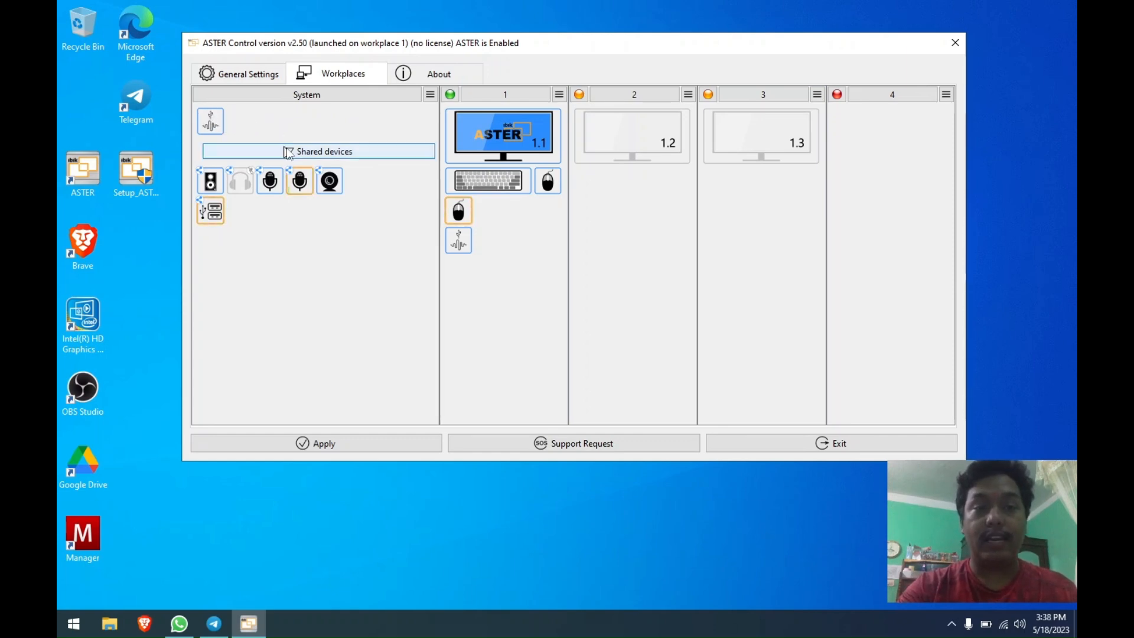
drag(213, 124, 266, 129)
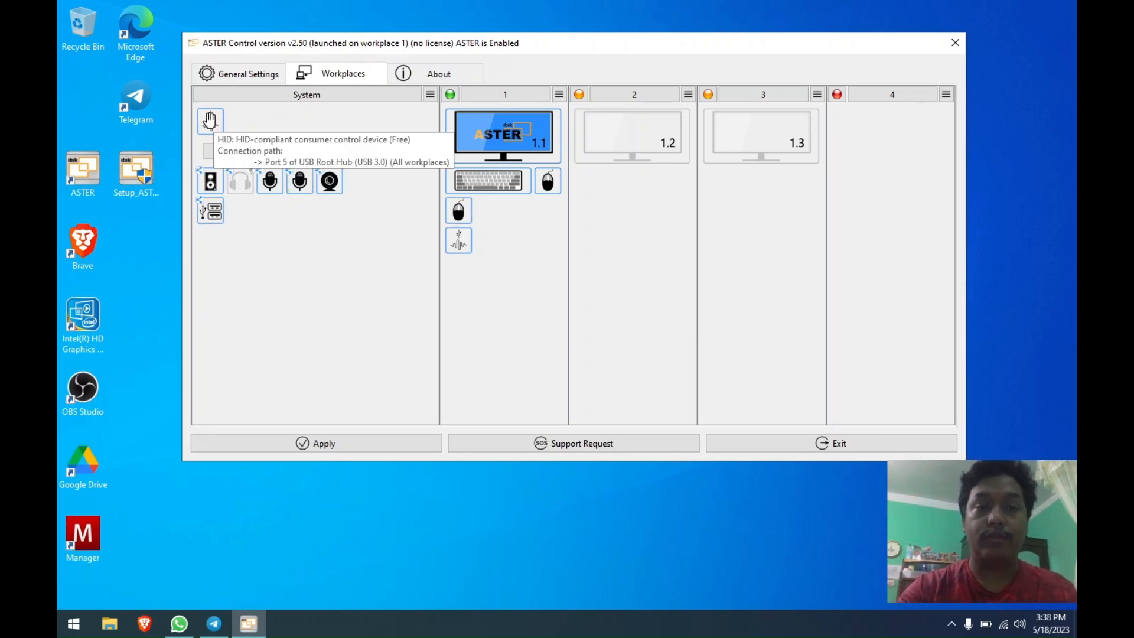
Try workplaces 01–04 for the HID-compliant consumer control device, then save it as To none
right_click(212, 123)
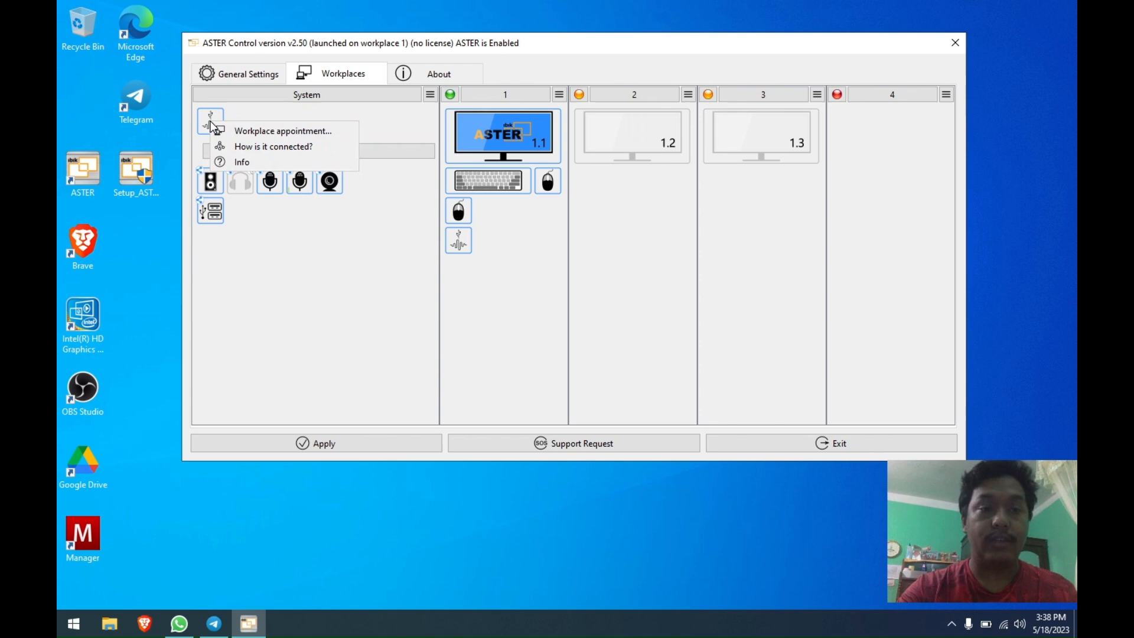
click(248, 131)
click(415, 211)
click(507, 211)
click(597, 211)
click(690, 212)
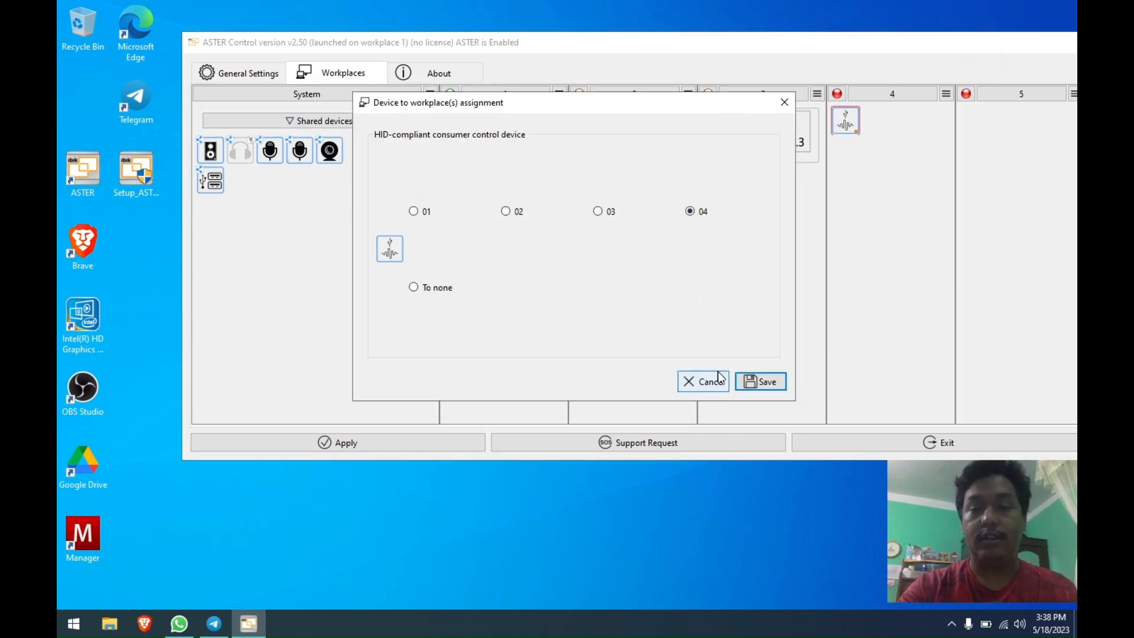
click(413, 287)
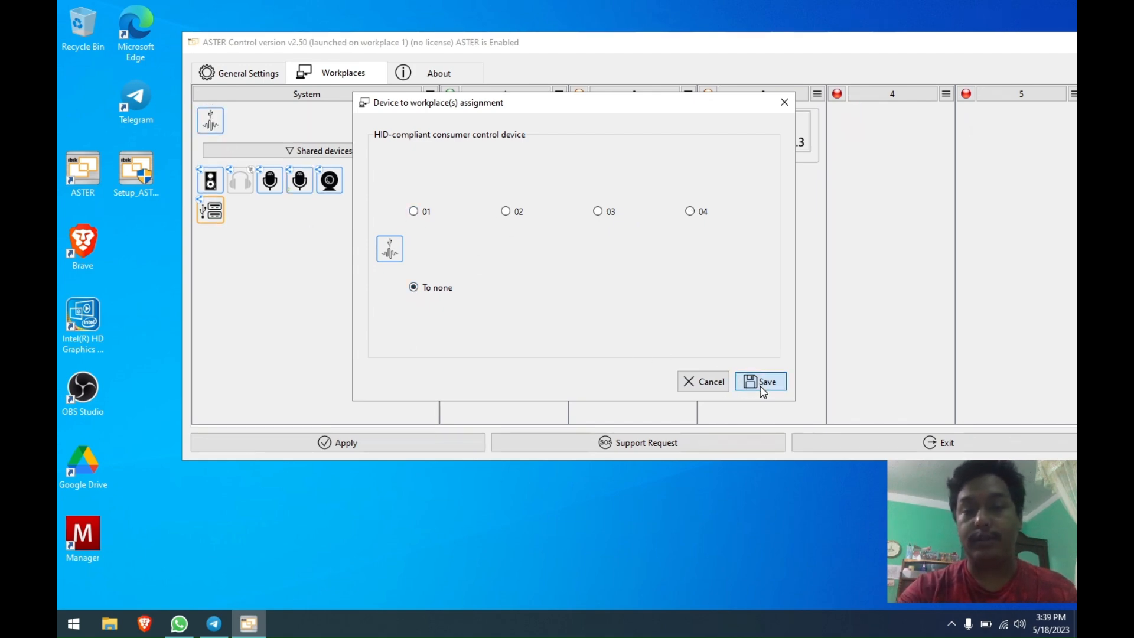
click(762, 385)
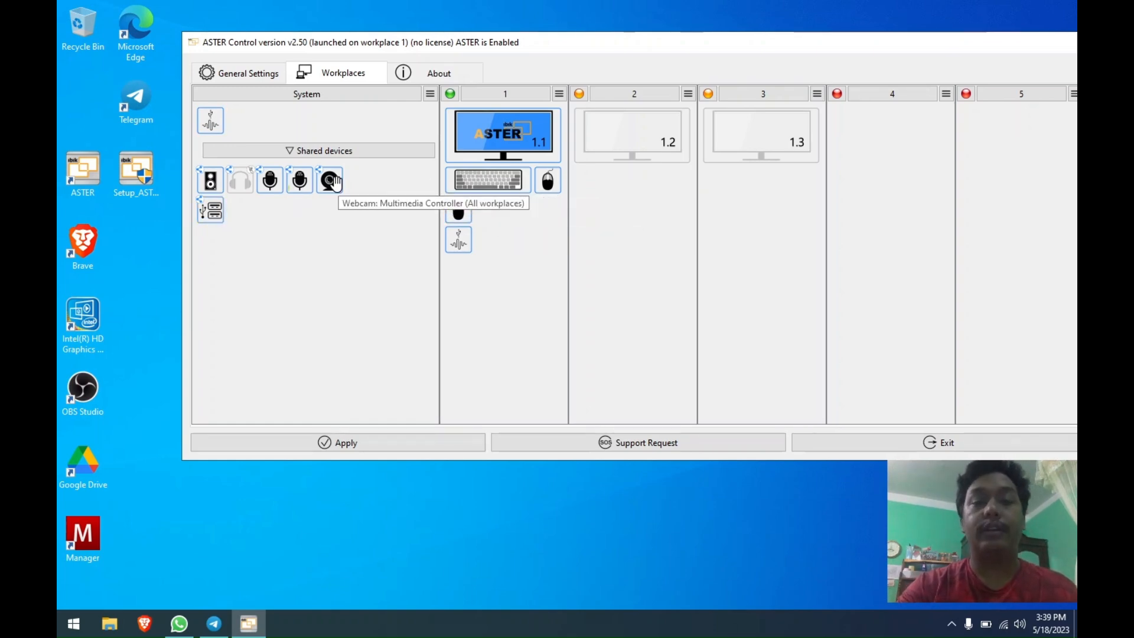
drag(333, 183, 490, 227)
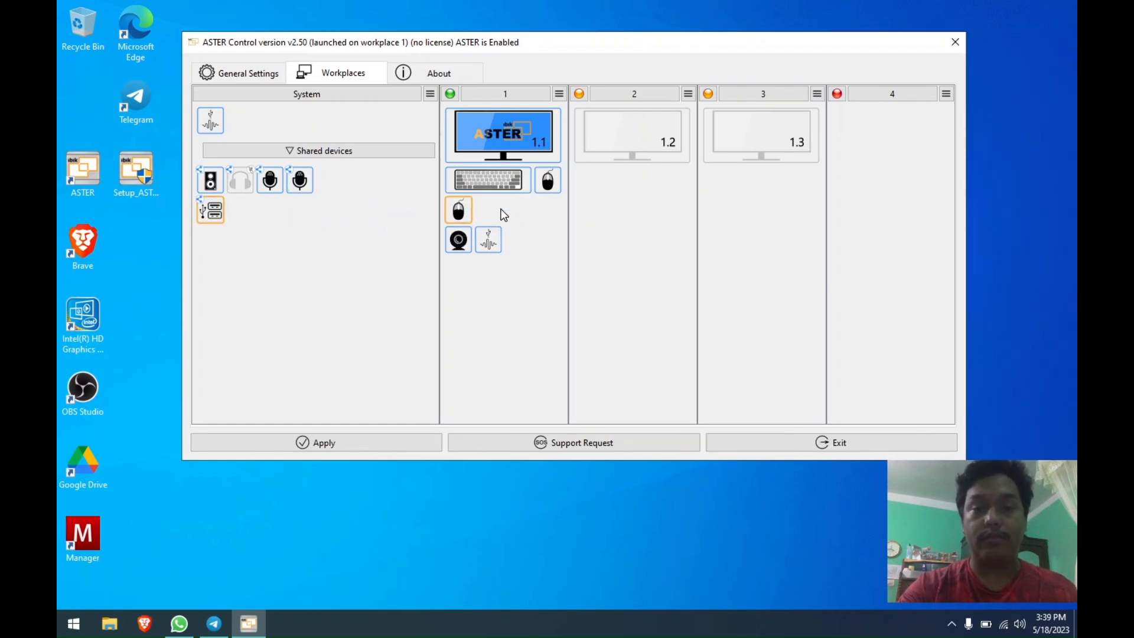
right_click(301, 180)
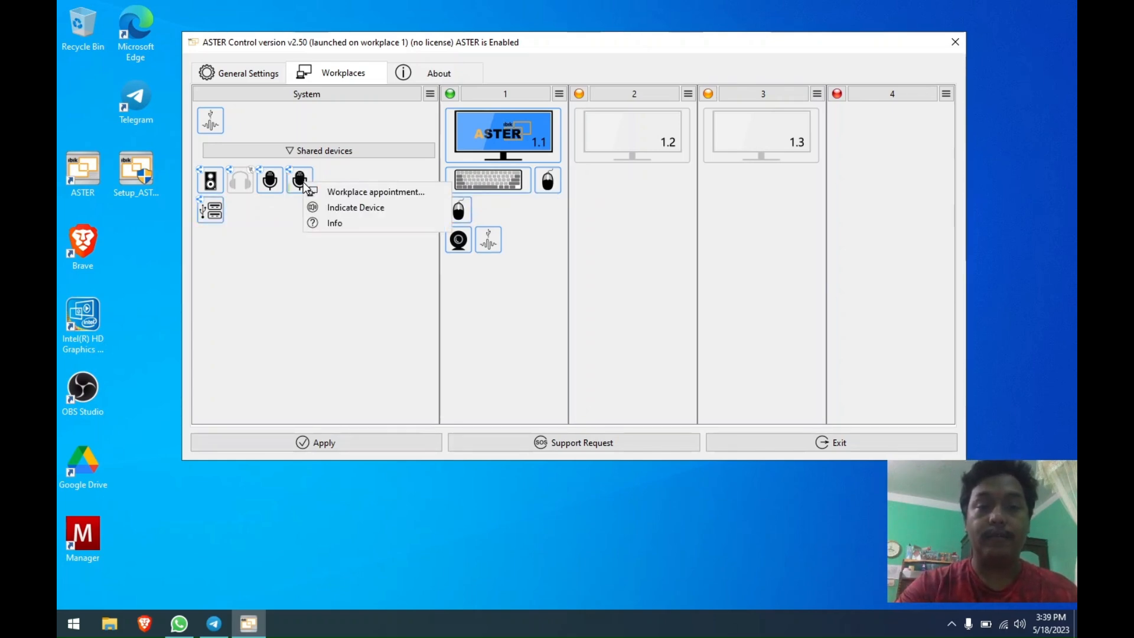
click(334, 193)
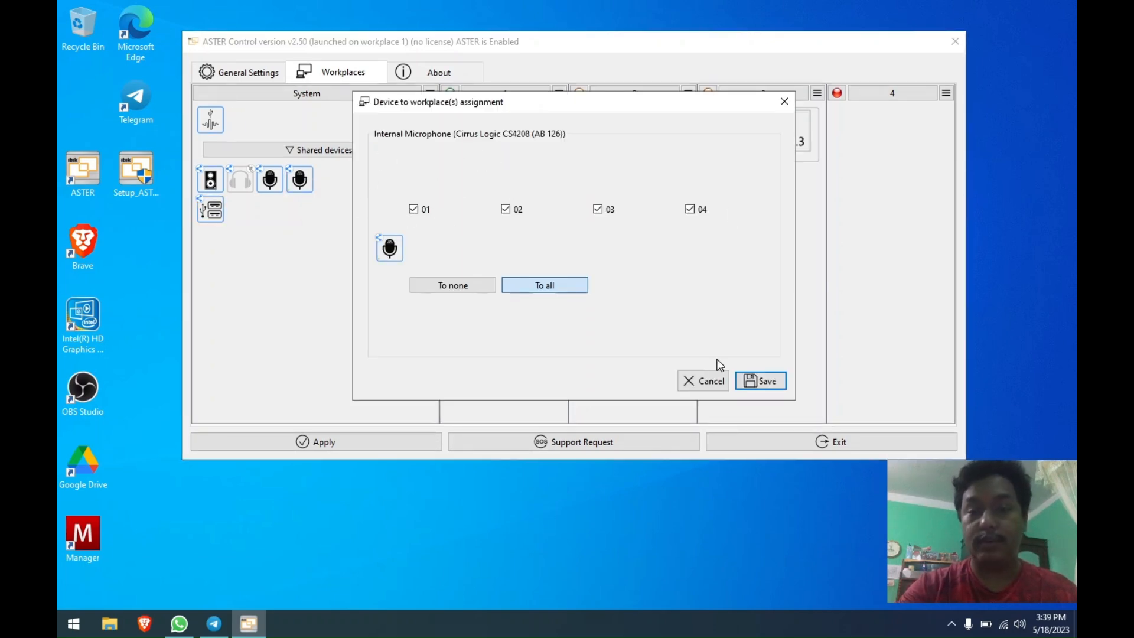
click(710, 383)
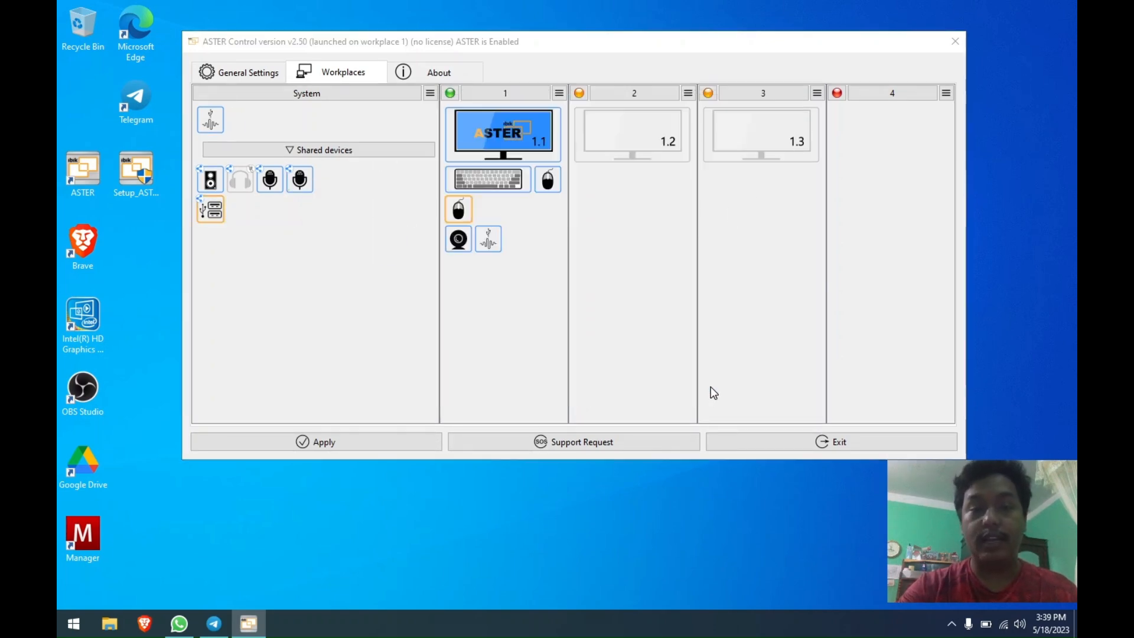
right_click(206, 211)
click(202, 205)
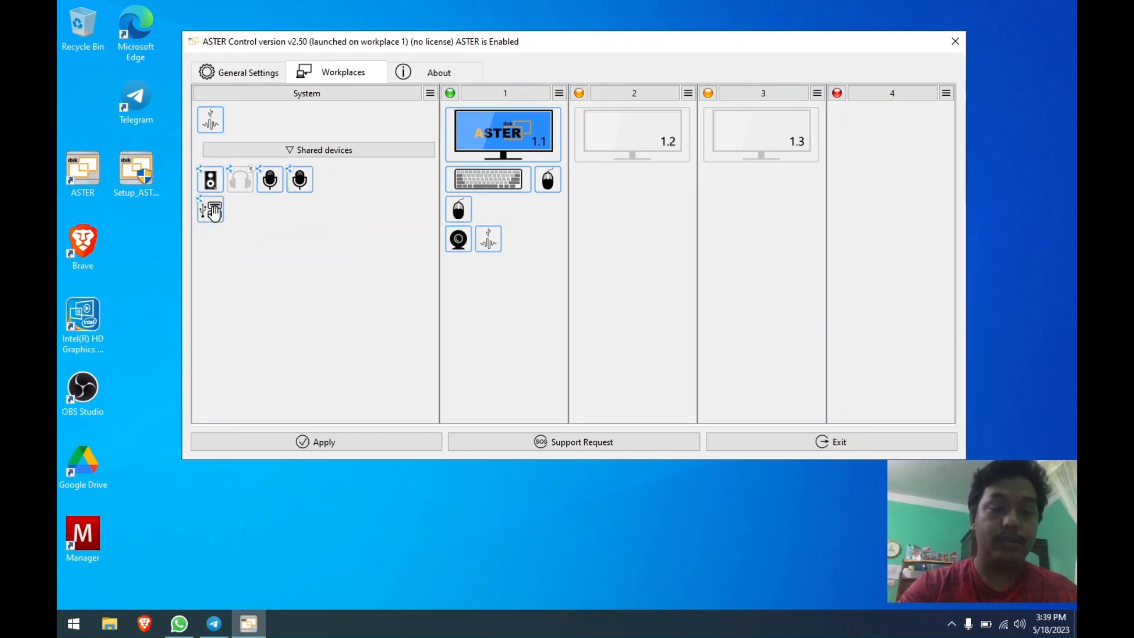
mouse_move(213, 210)
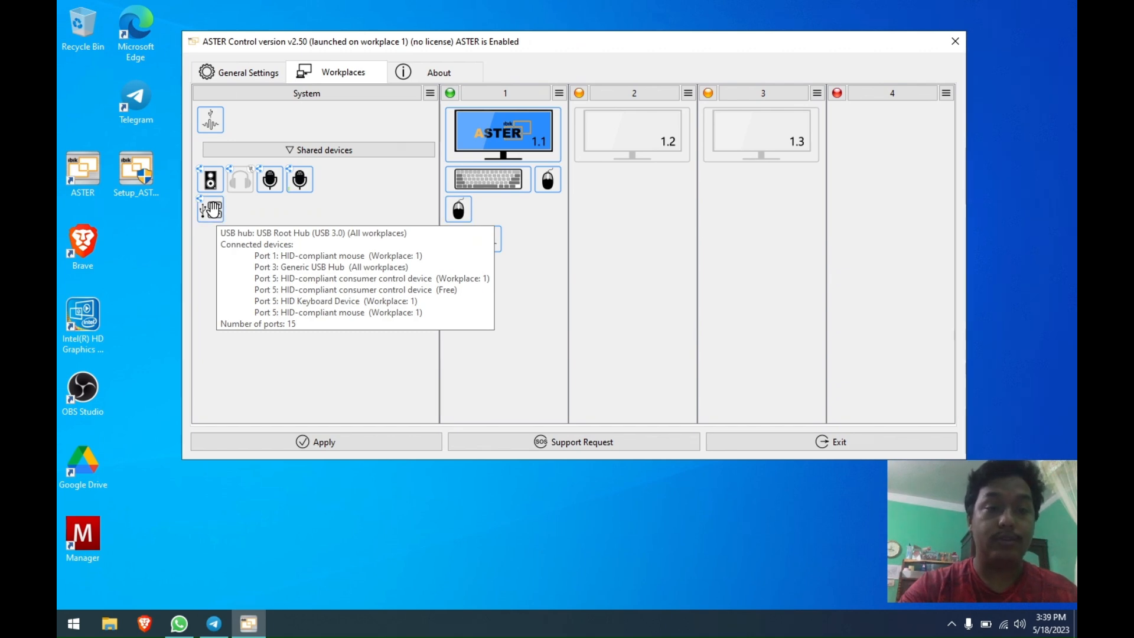
right_click(214, 210)
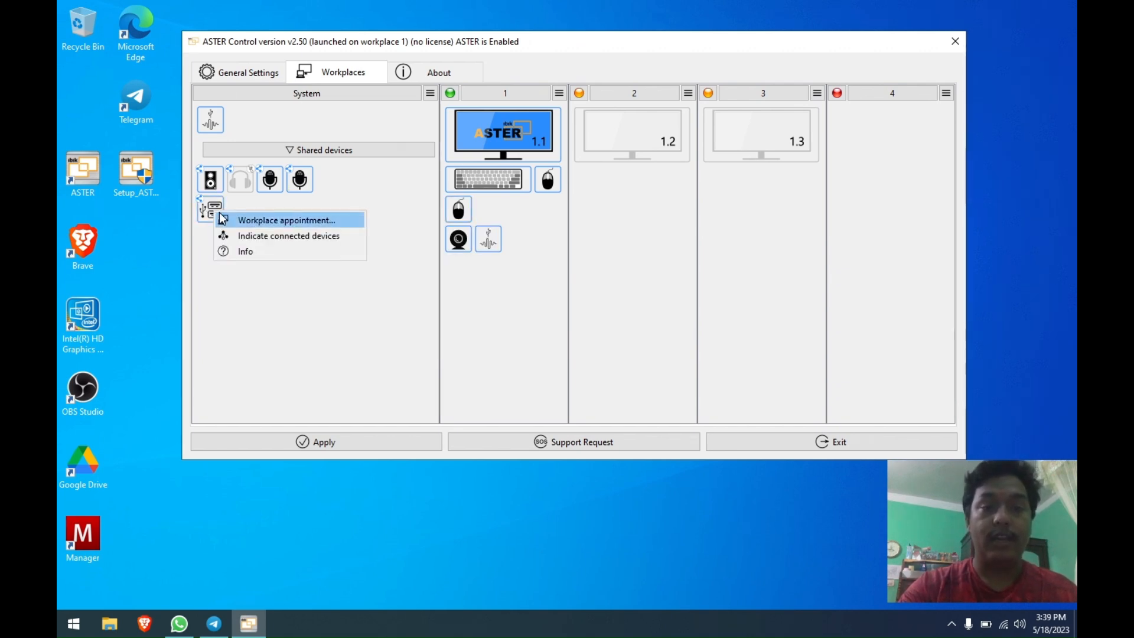
click(284, 238)
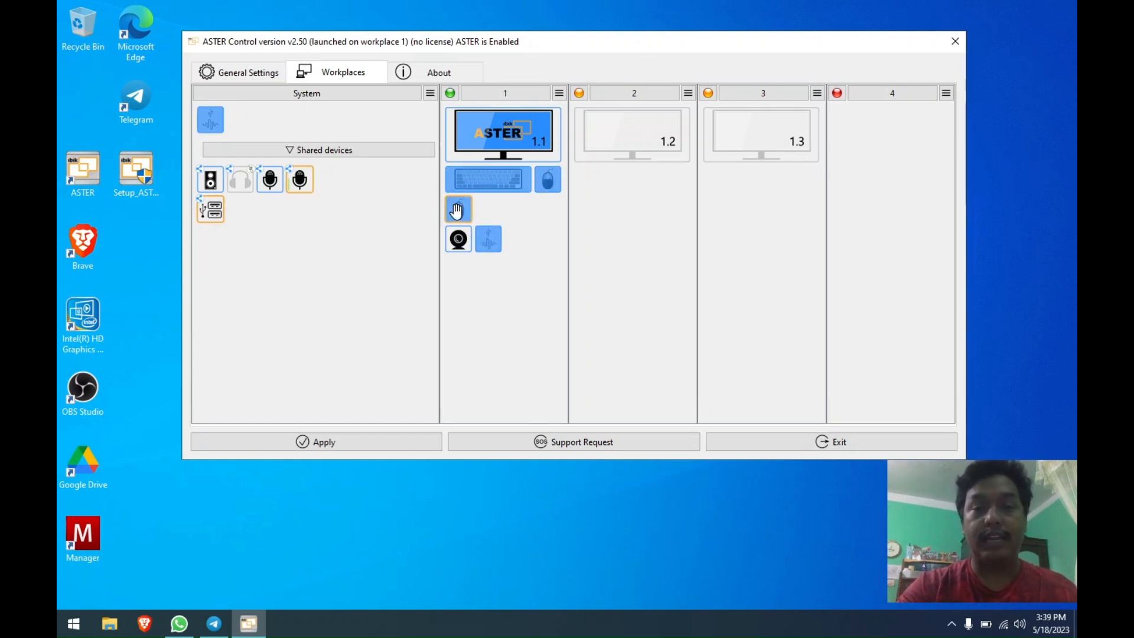
mouse_move(210, 206)
mouse_down()
mouse_move(227, 236)
mouse_move(229, 216)
mouse_up()
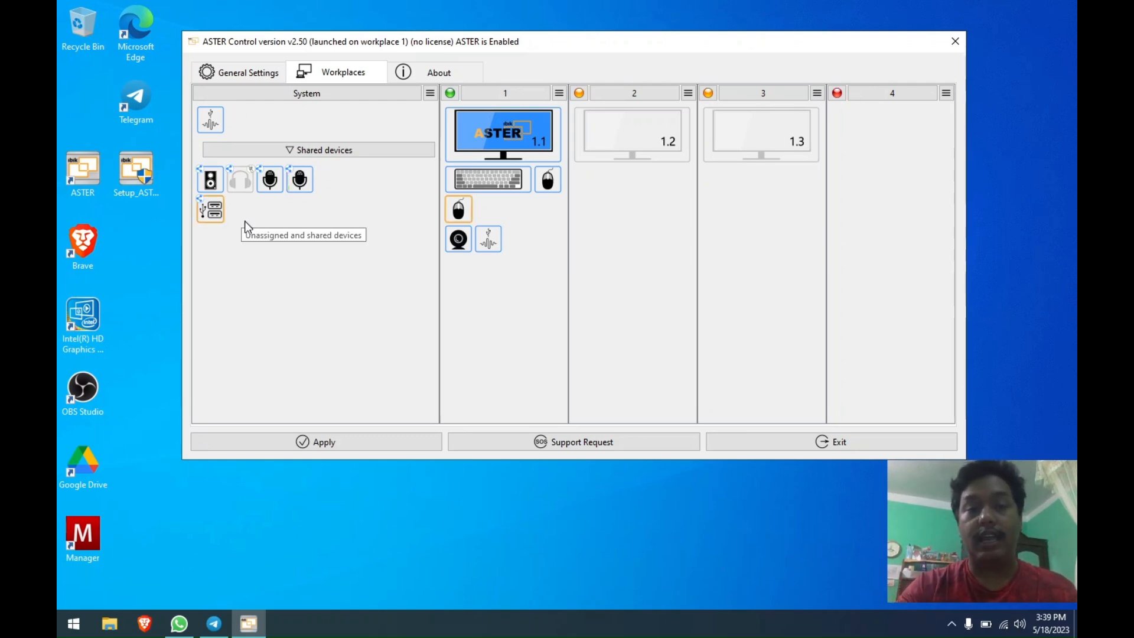
mouse_move(218, 216)
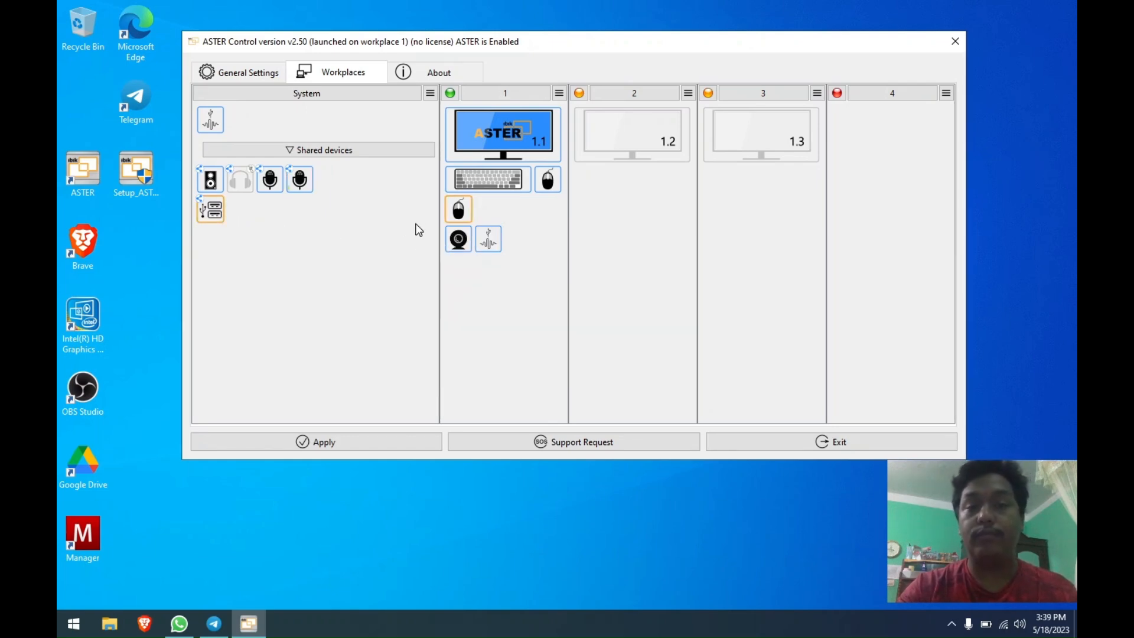
mouse_move(561, 271)
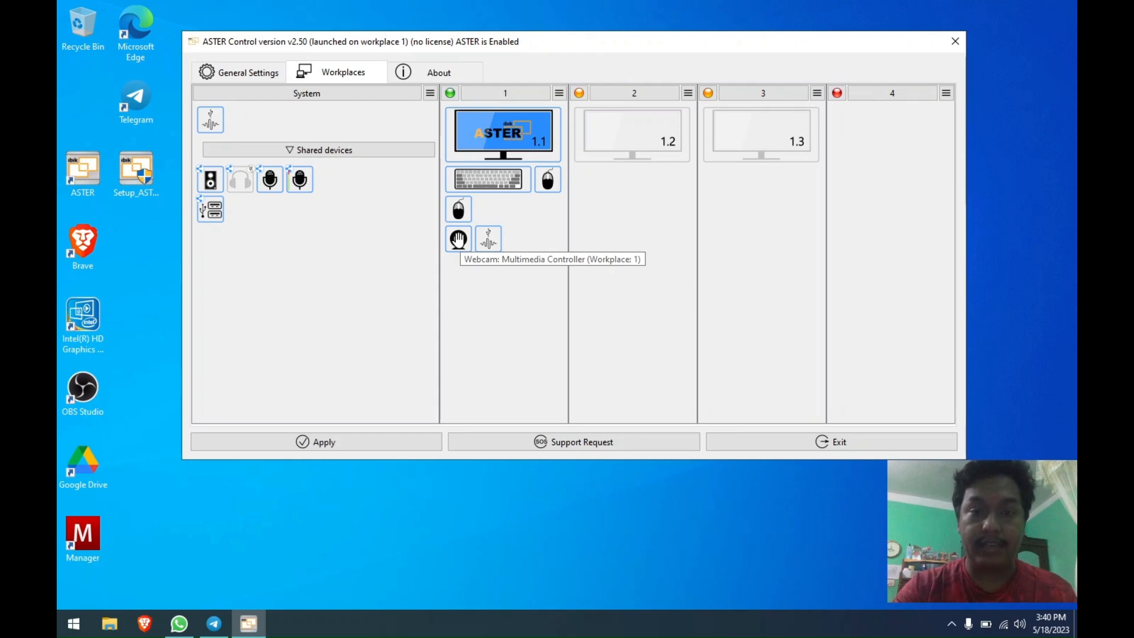
right_click(459, 240)
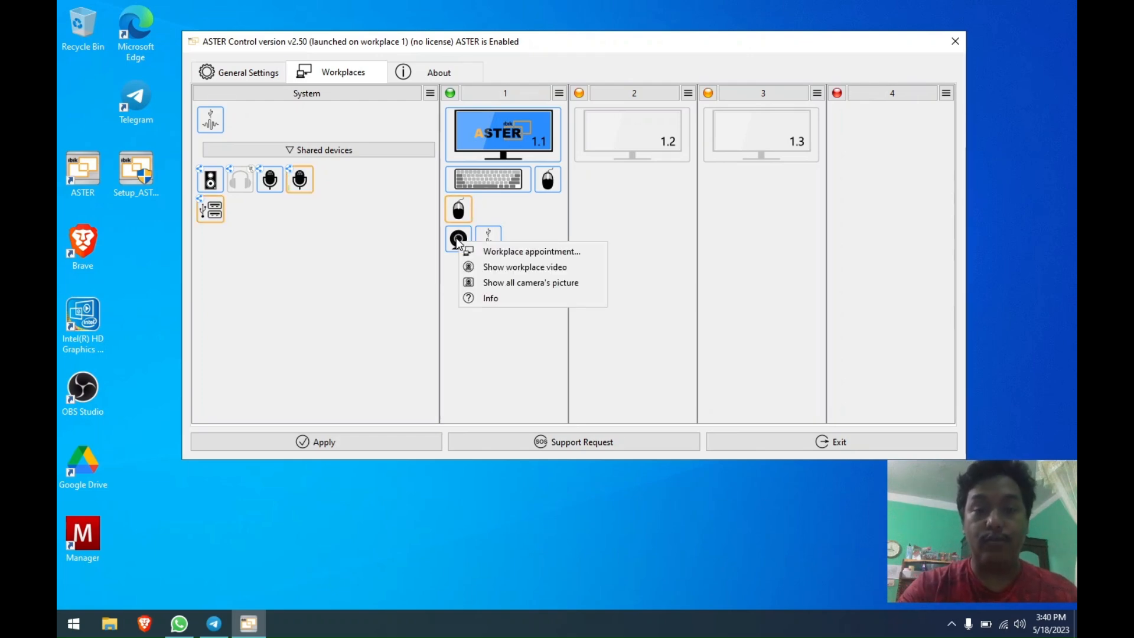
click(505, 267)
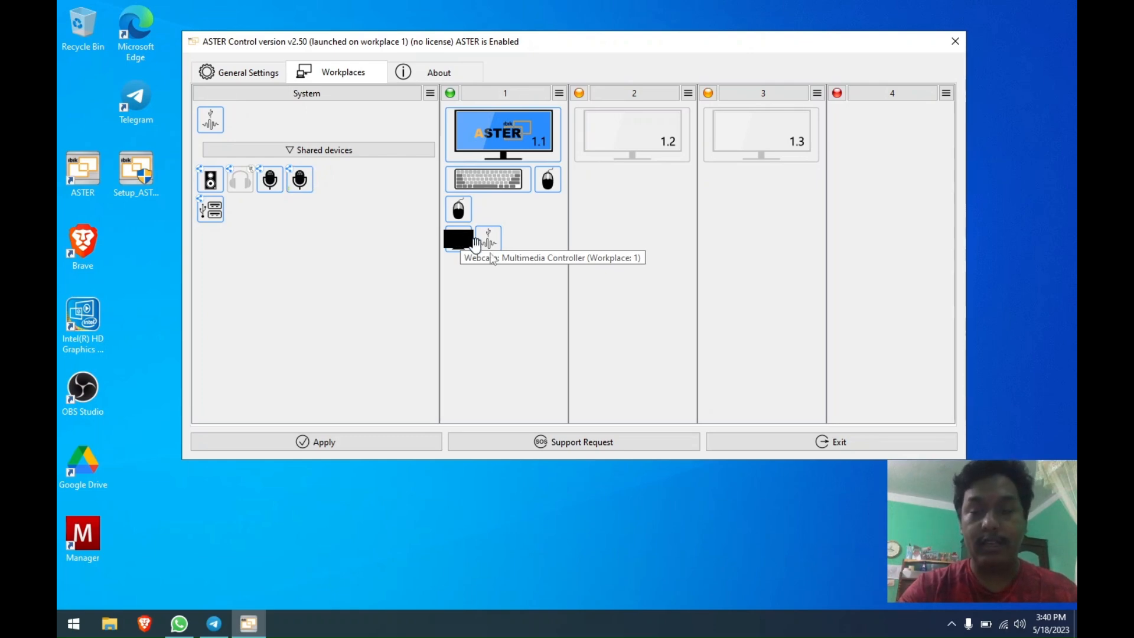
click(953, 624)
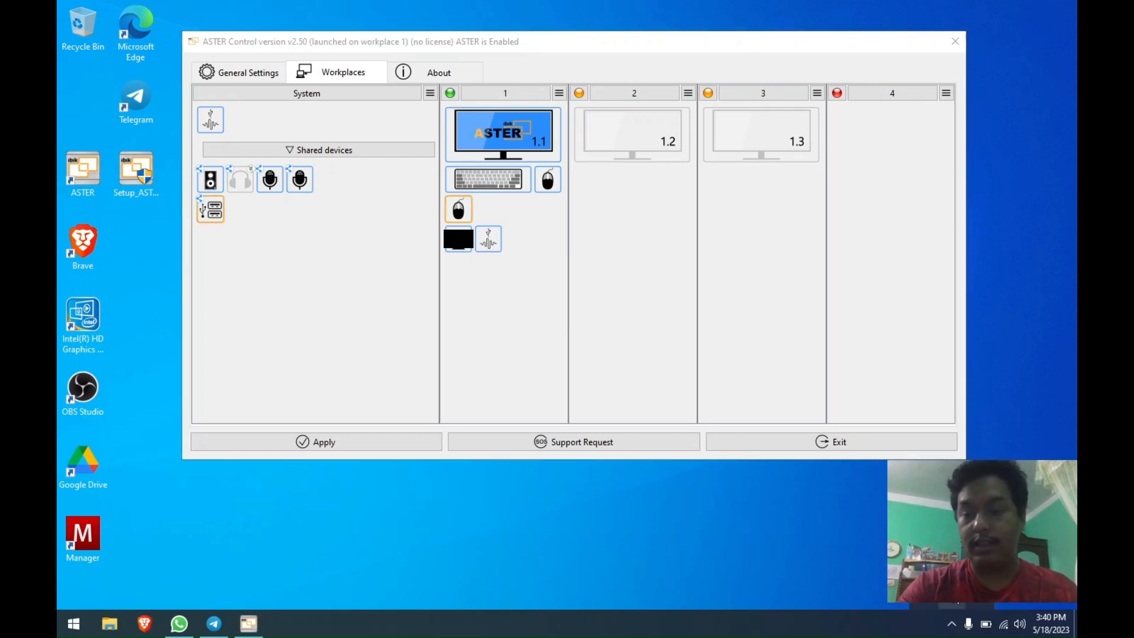
click(953, 593)
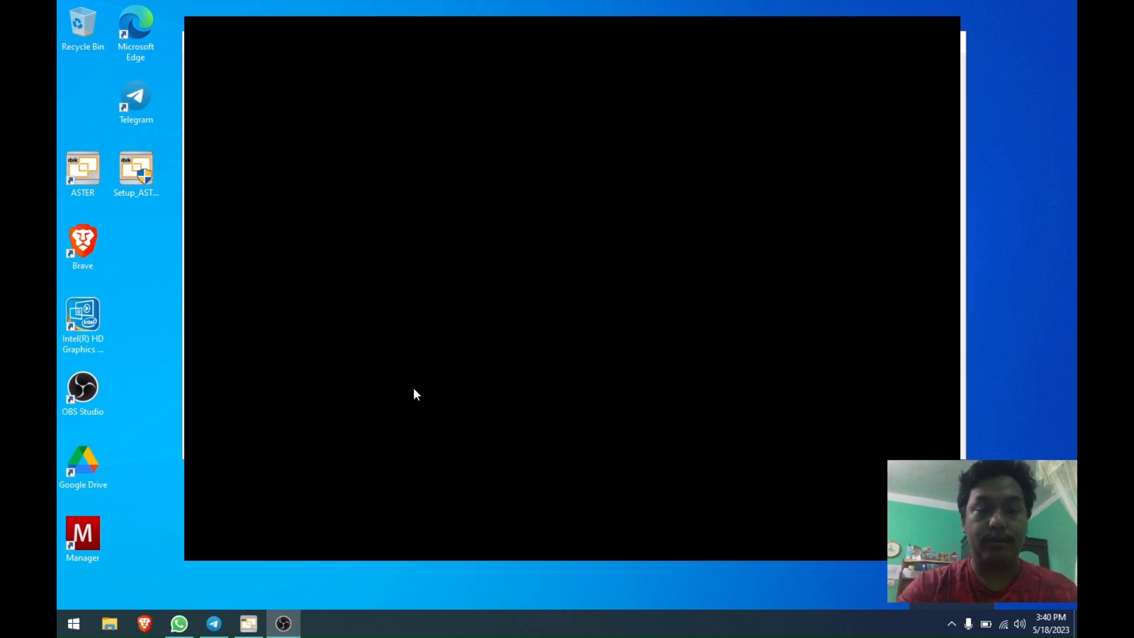
click(869, 27)
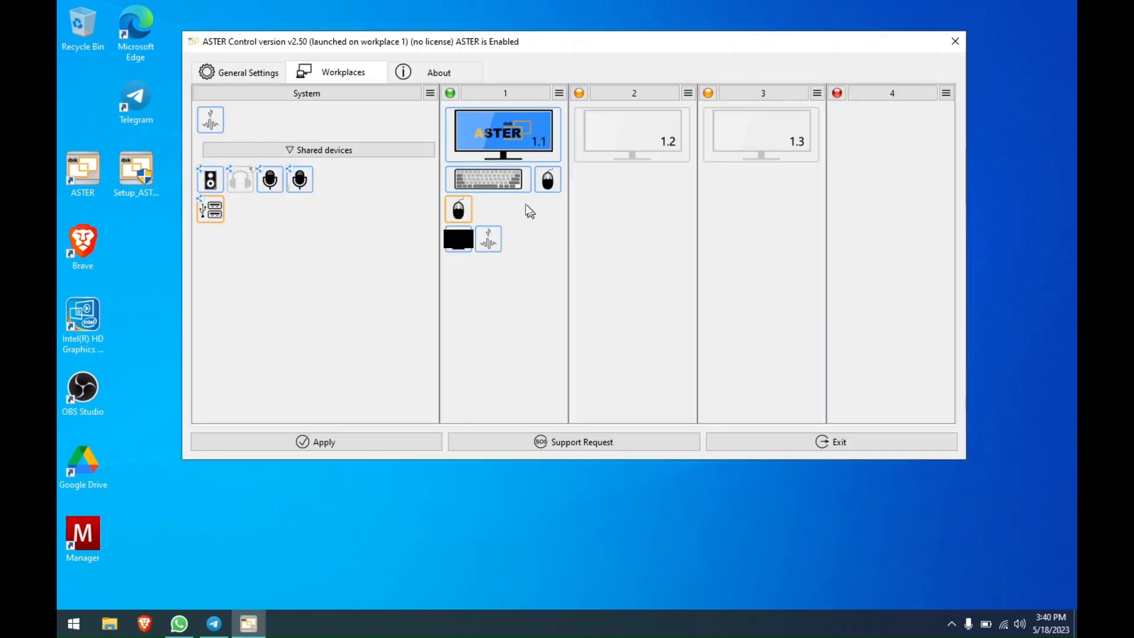
right_click(458, 239)
click(489, 281)
click(969, 624)
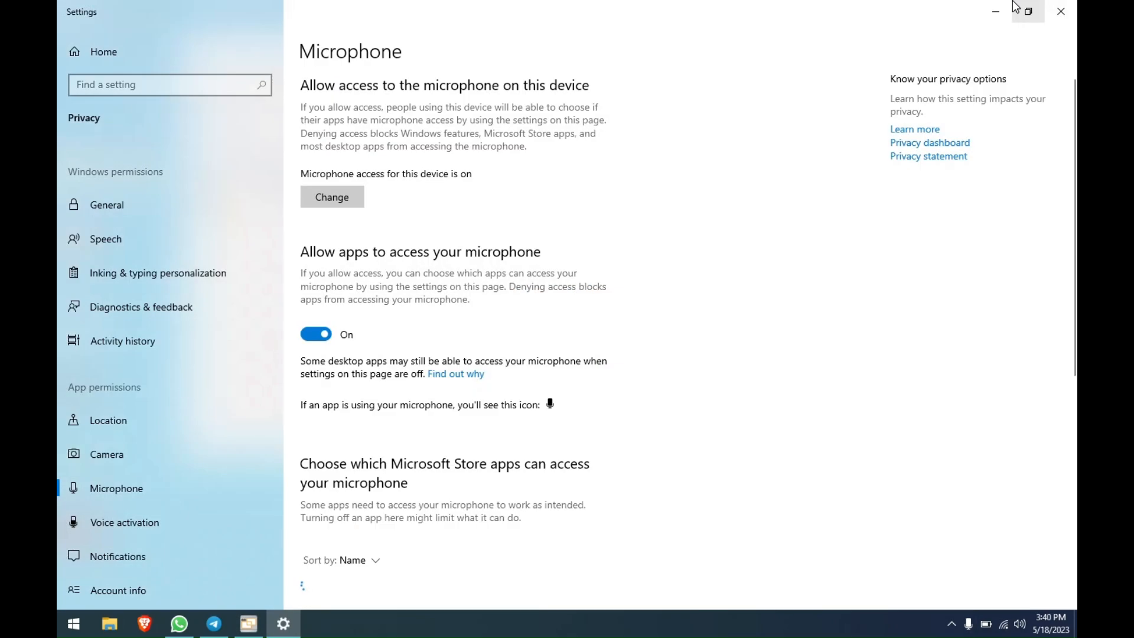
click(996, 11)
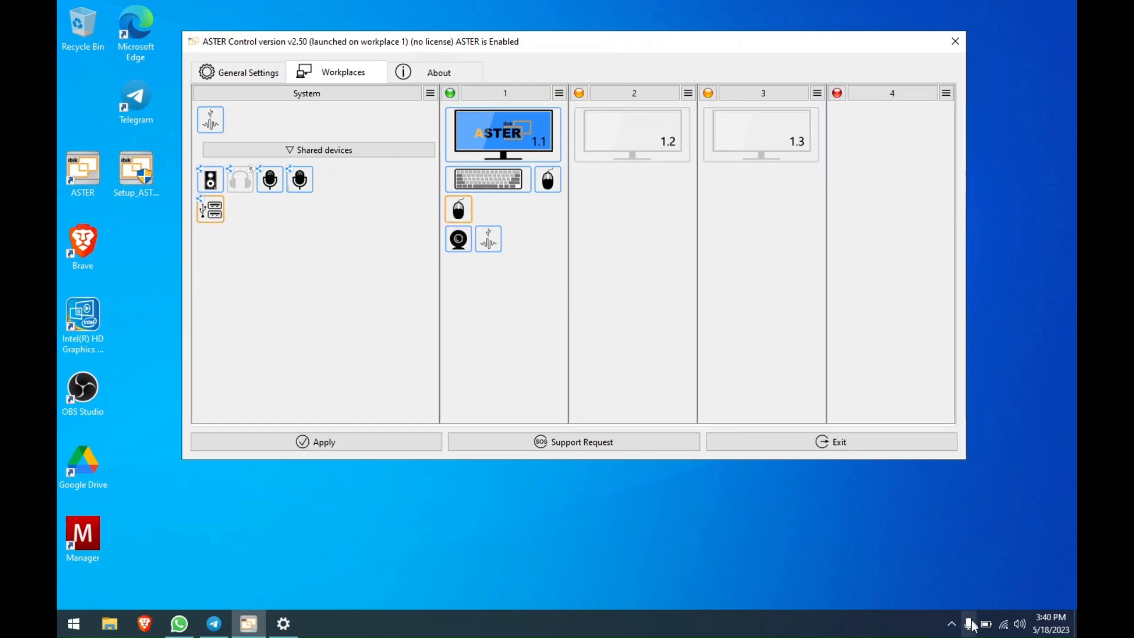
click(952, 624)
click(953, 595)
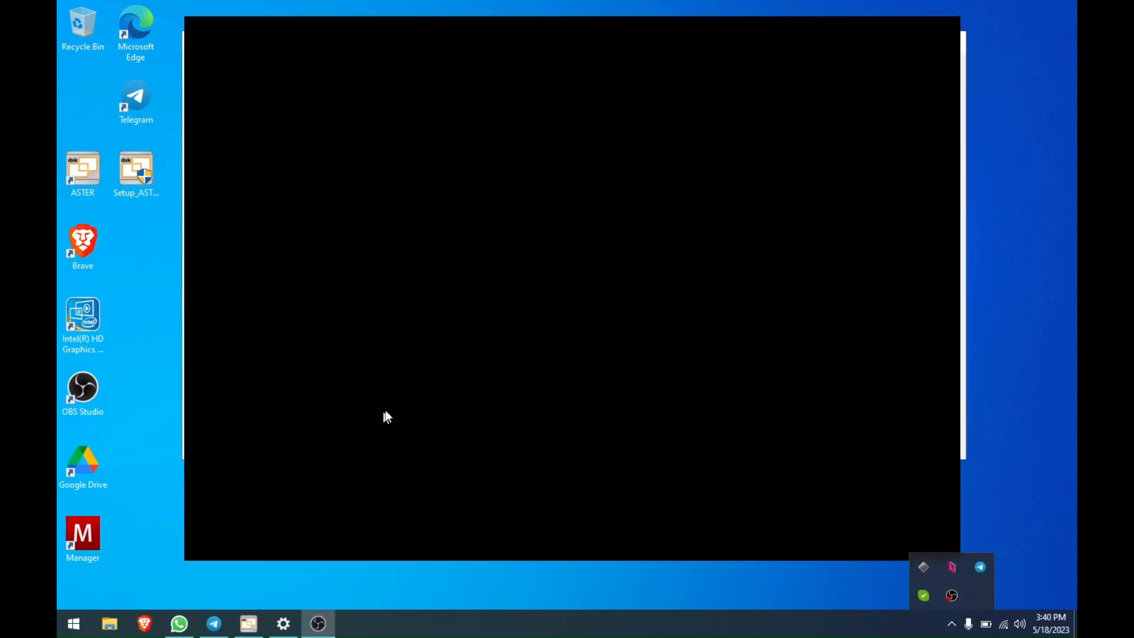
click(875, 26)
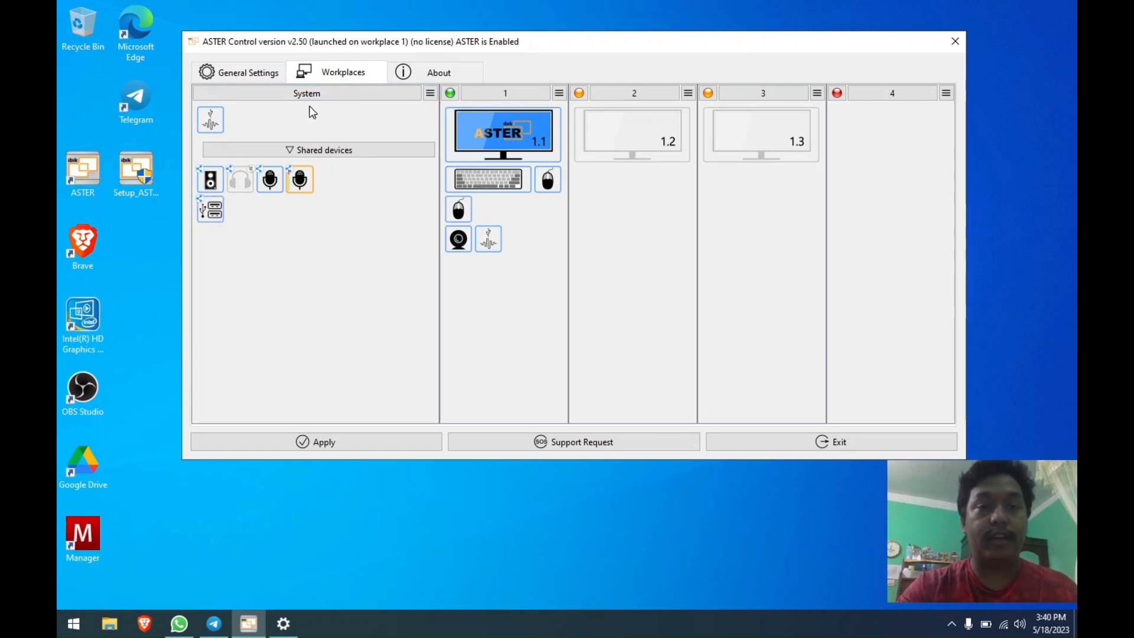
click(434, 94)
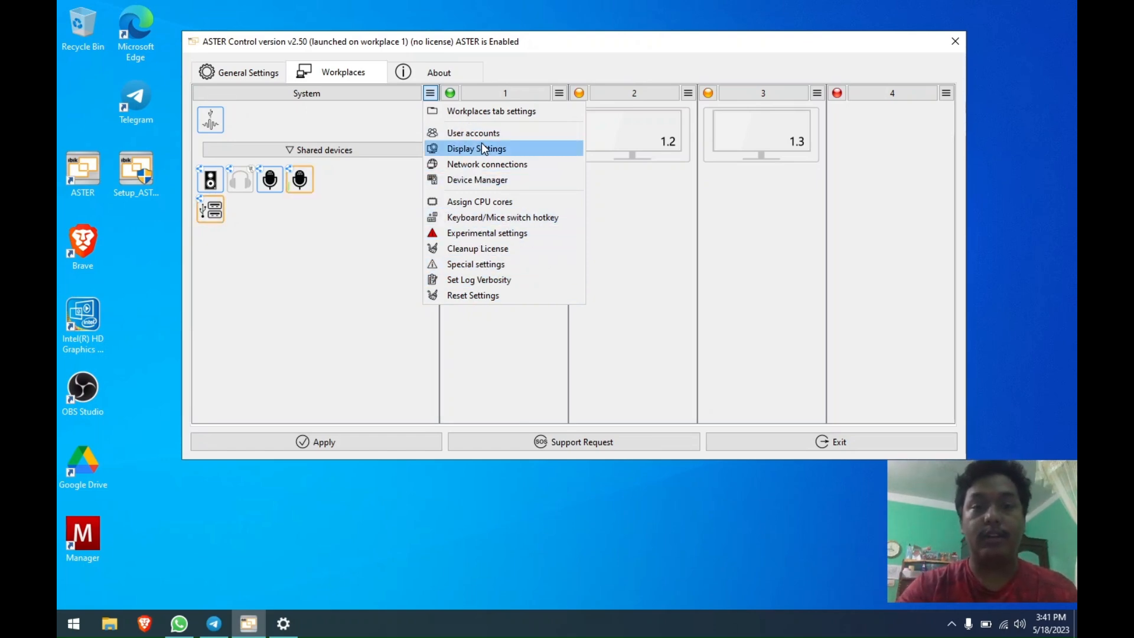
click(601, 235)
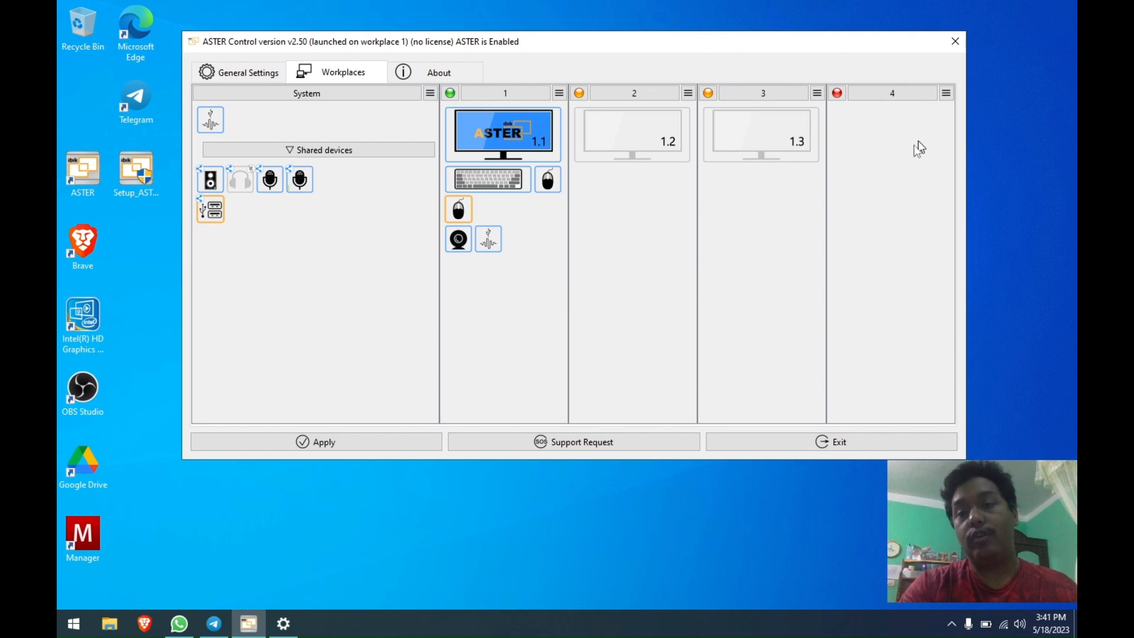
double_click(490, 94)
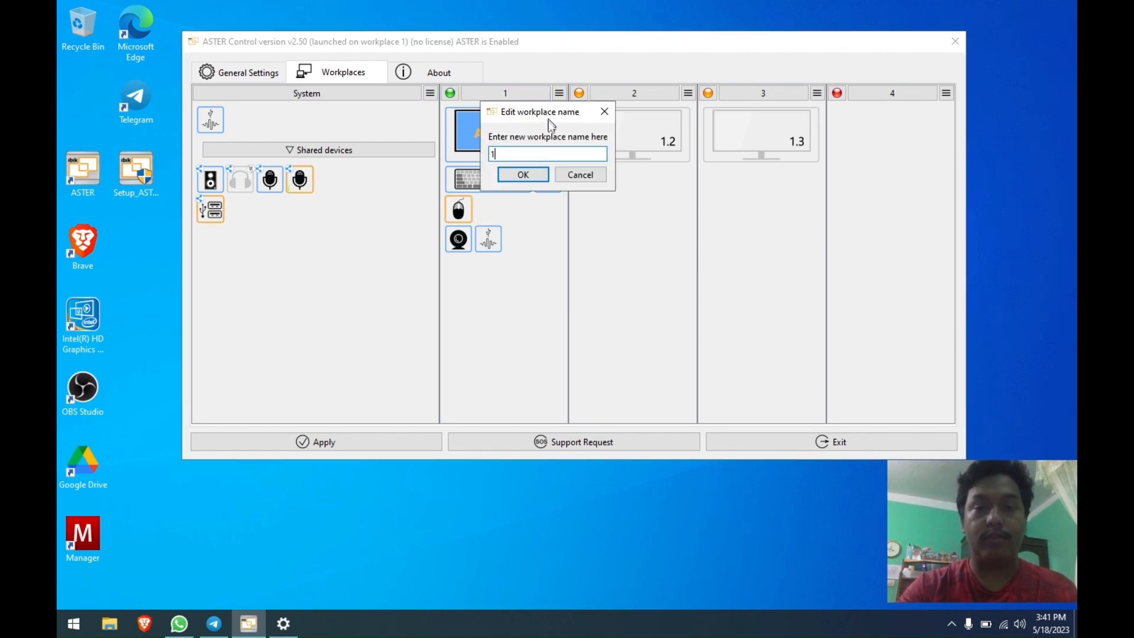
drag(537, 155, 460, 156)
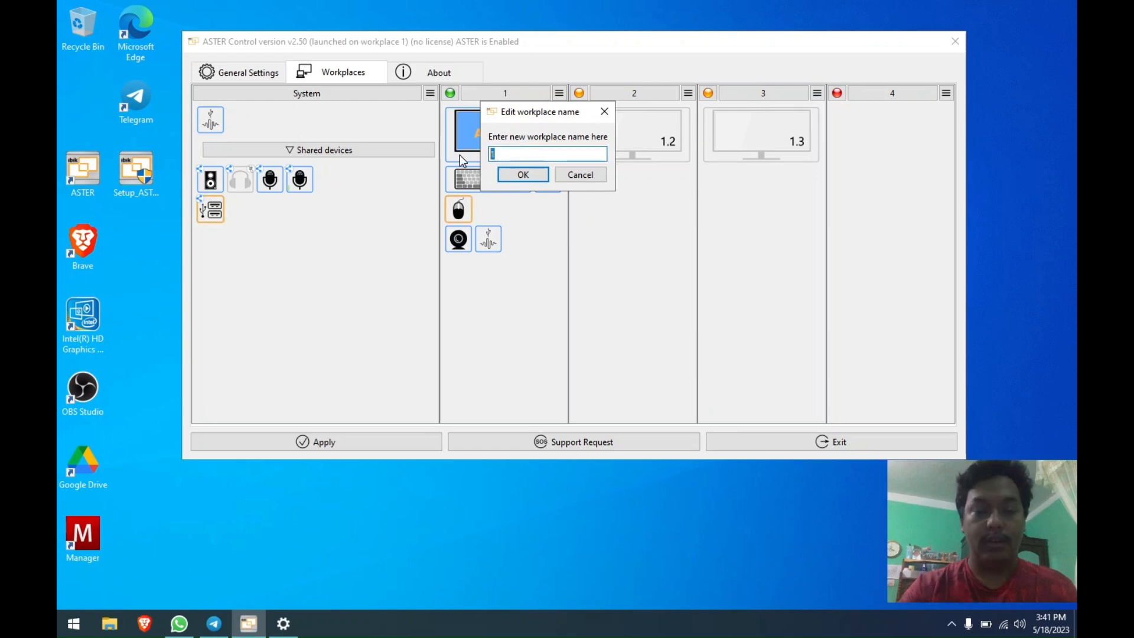
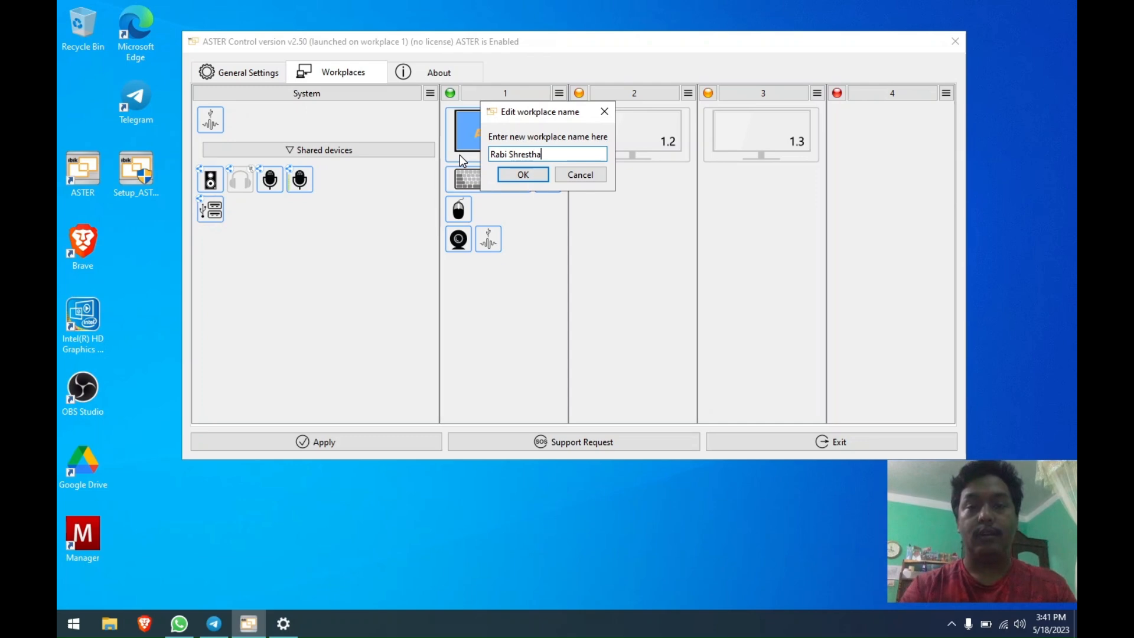
click(522, 174)
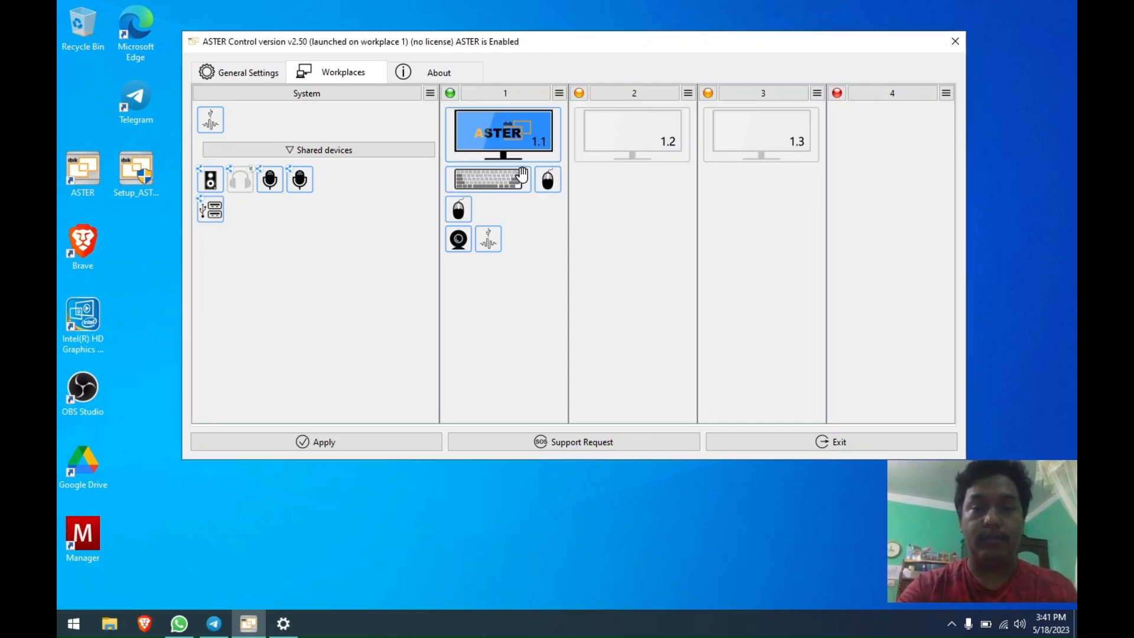
double_click(510, 96)
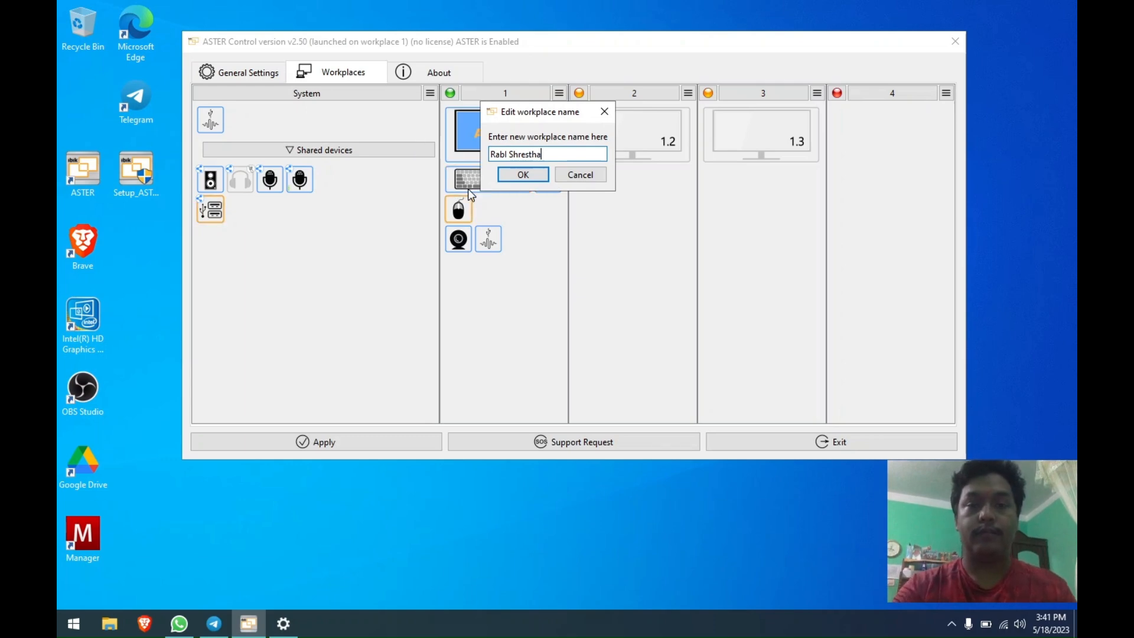
click(523, 175)
double_click(508, 96)
drag(534, 113, 468, 124)
drag(530, 147, 531, 148)
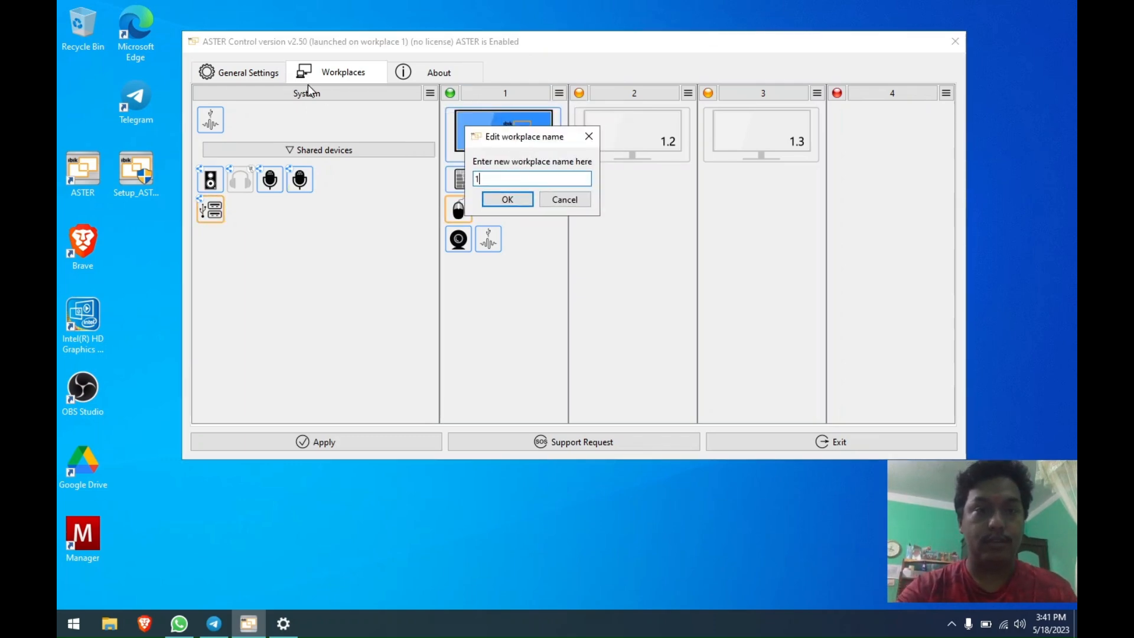
click(578, 203)
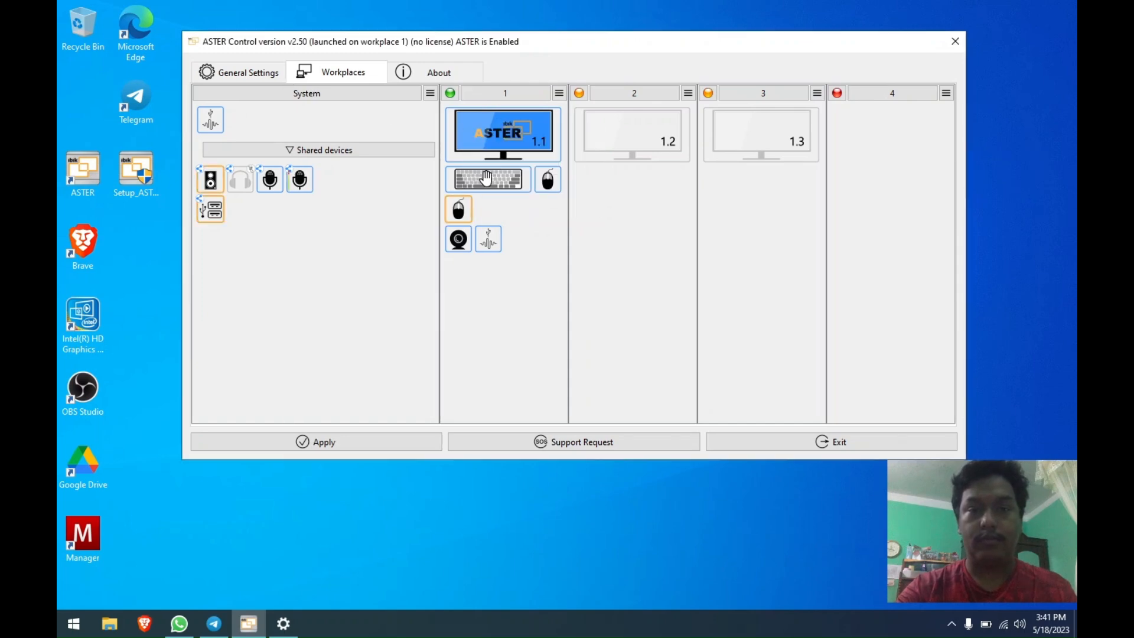
click(251, 74)
click(306, 80)
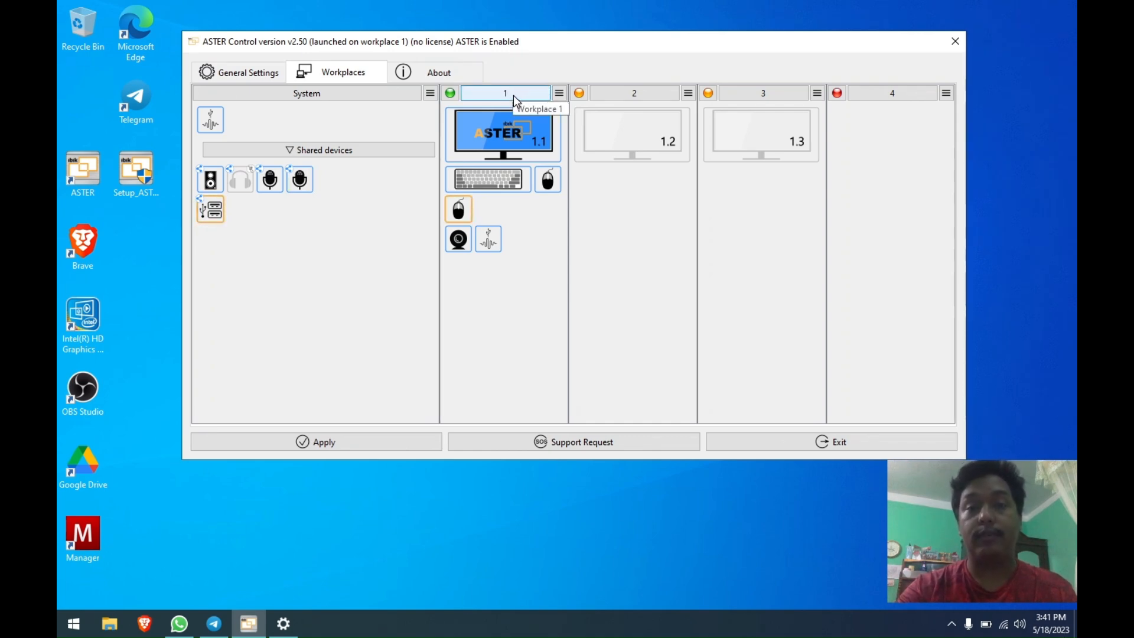
double_click(513, 93)
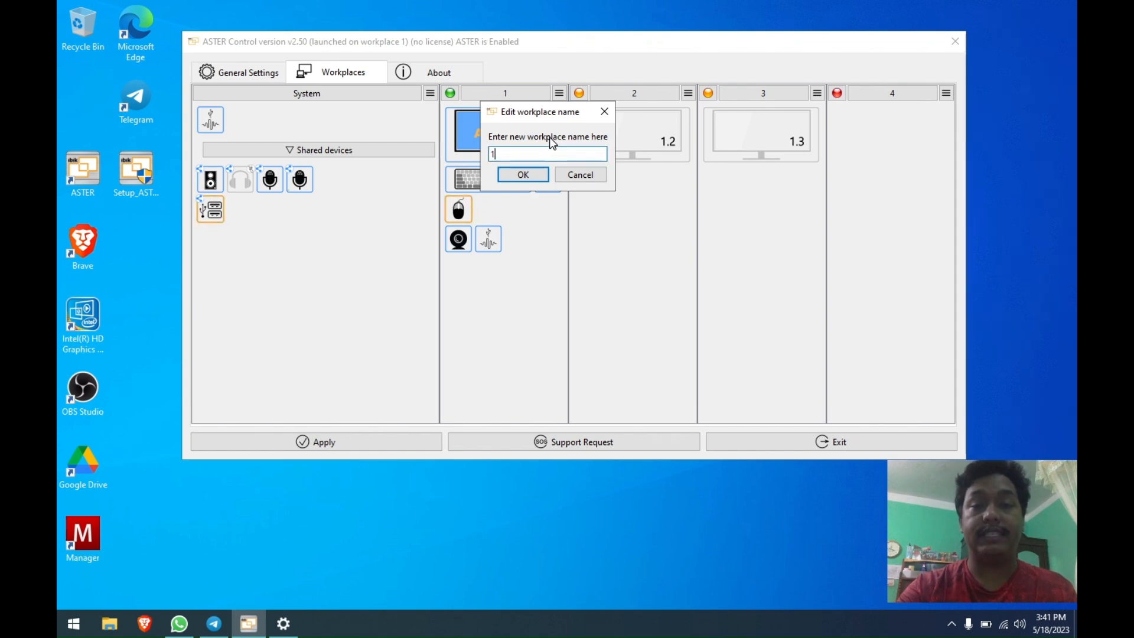
click(581, 175)
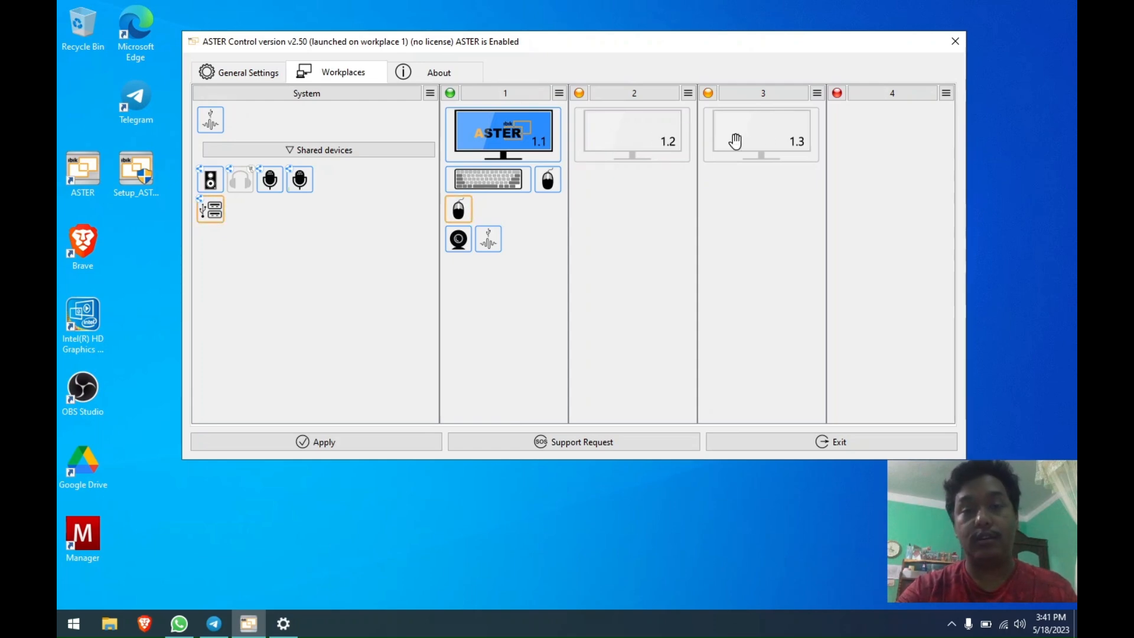
Return to Workplaces via General Settings, dismiss the Telegram popup, and open workplace 3's ≡ menu
click(212, 74)
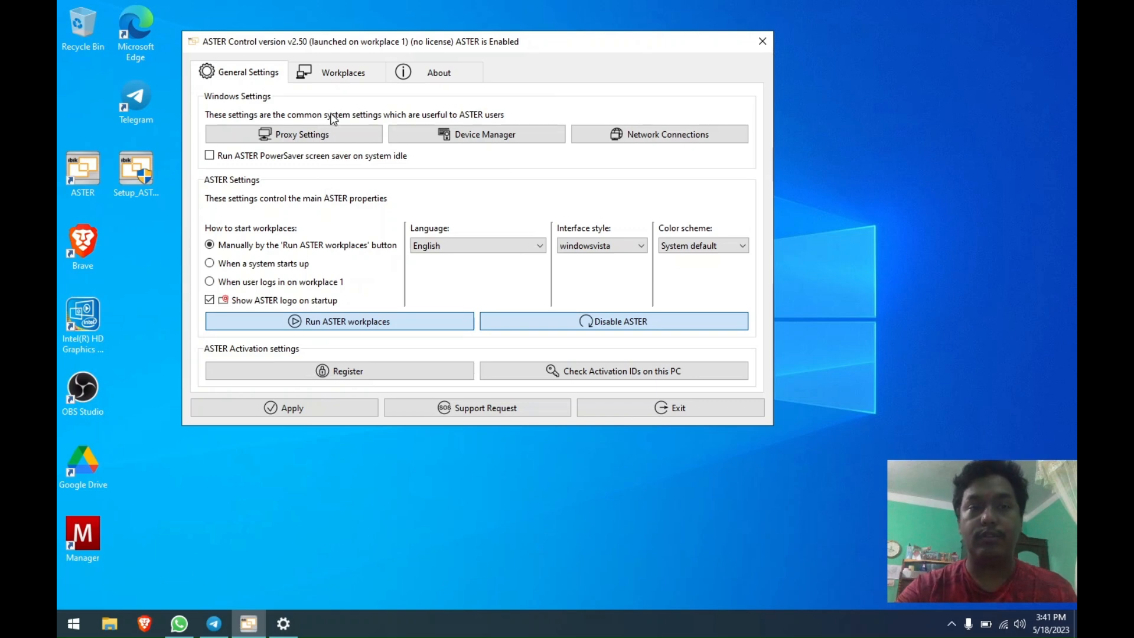
click(330, 75)
drag(644, 134, 668, 156)
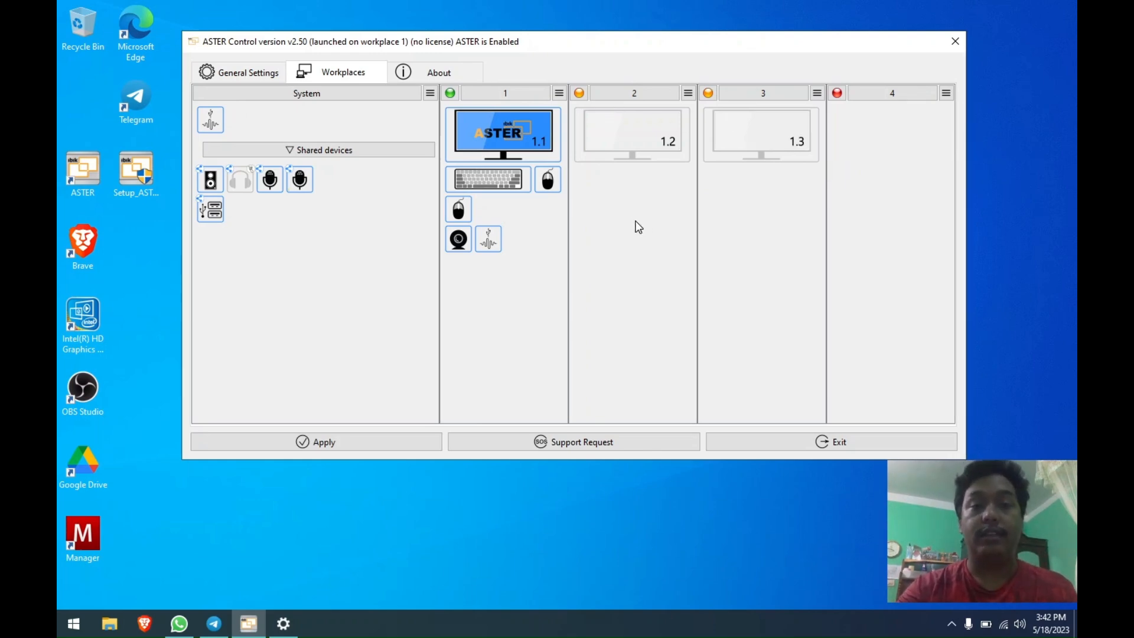
mouse_move(633, 220)
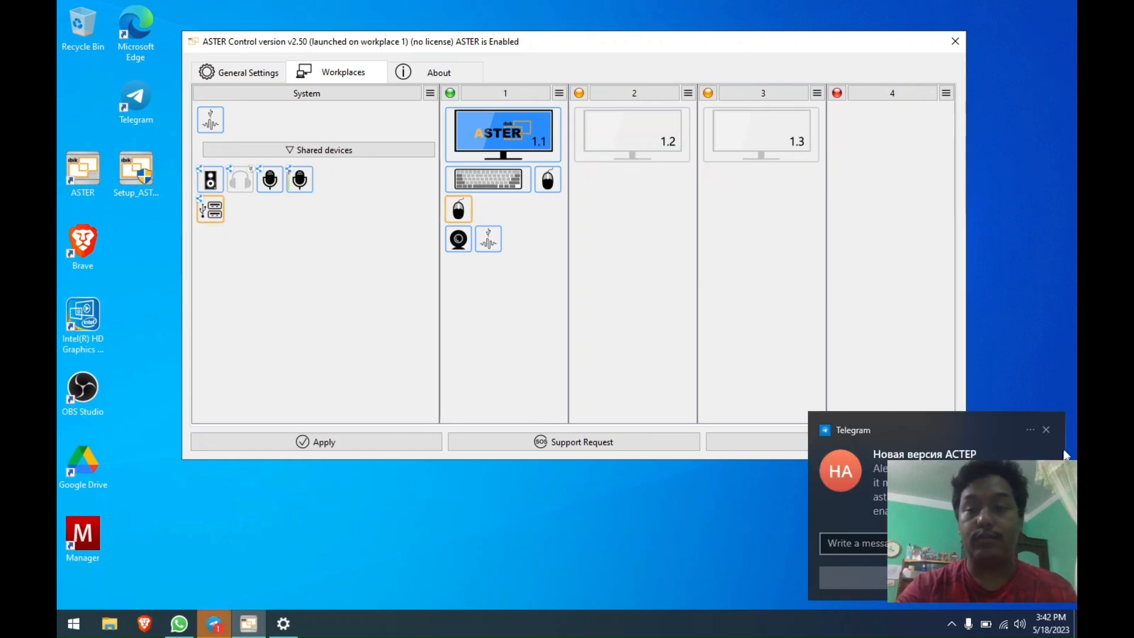
click(1046, 430)
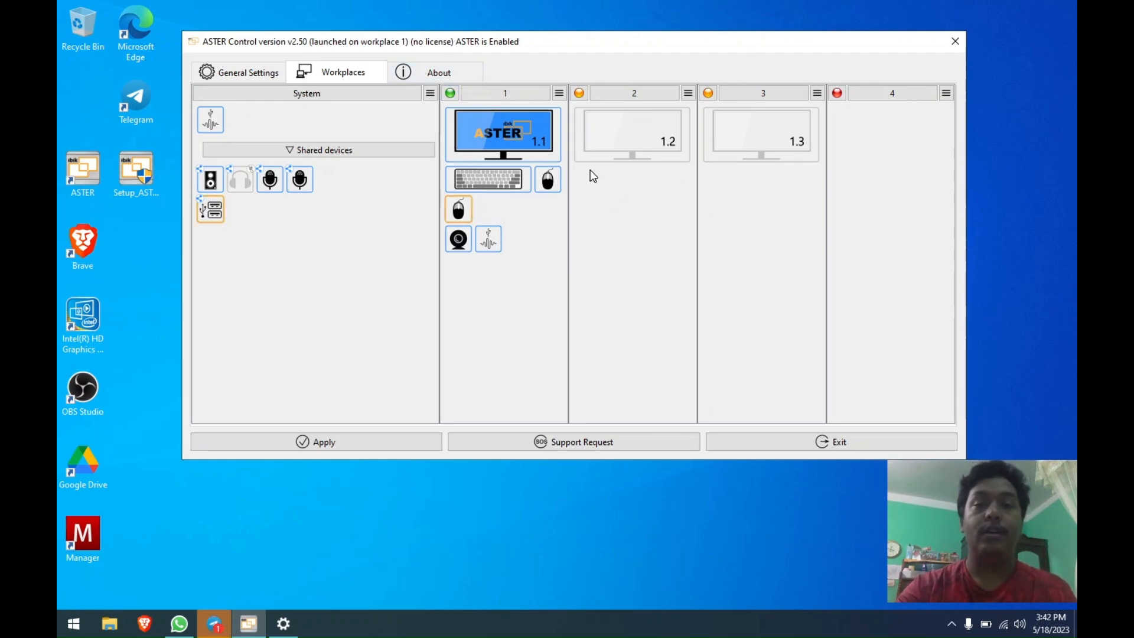
click(817, 94)
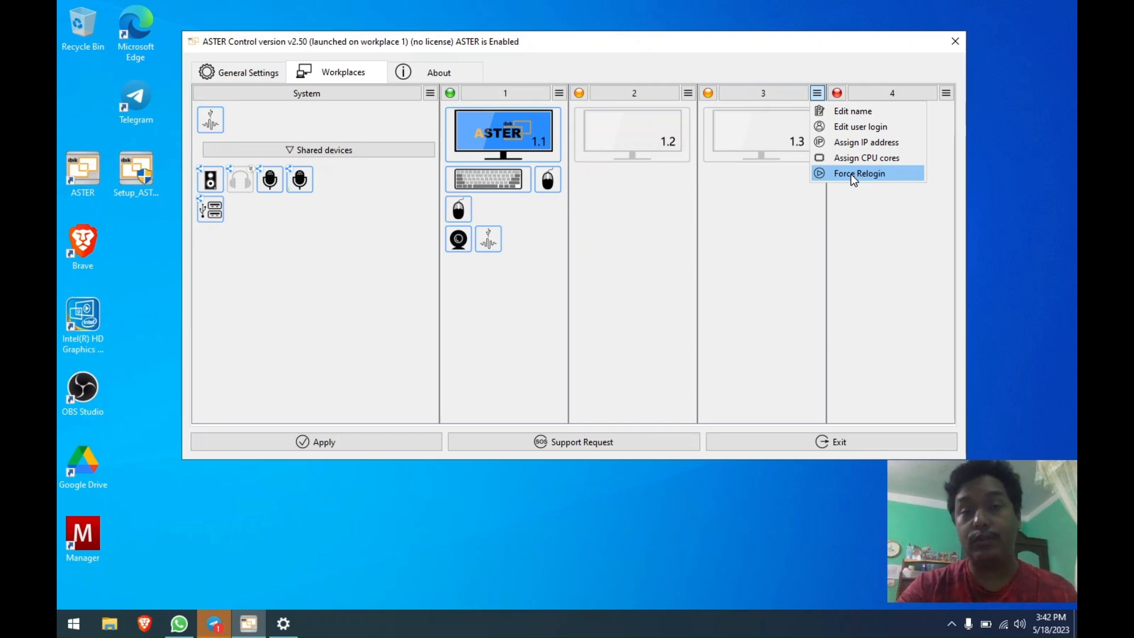
Back on Workplaces, glance at the CPU cores table and monitor 1.2's menu without changing anything
click(223, 71)
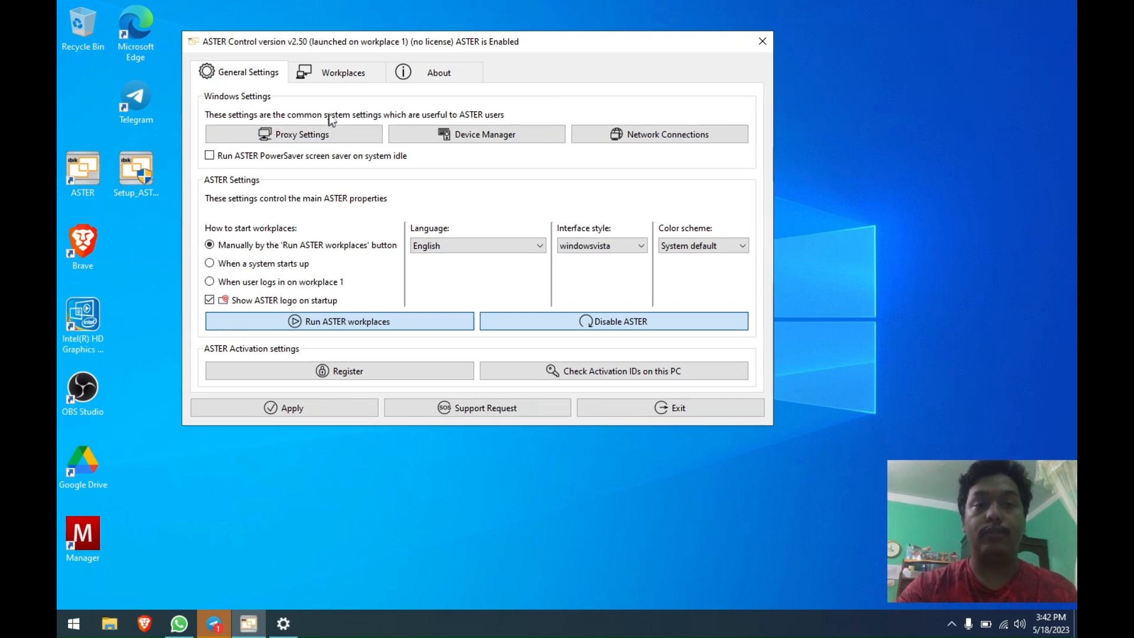
click(341, 74)
click(689, 93)
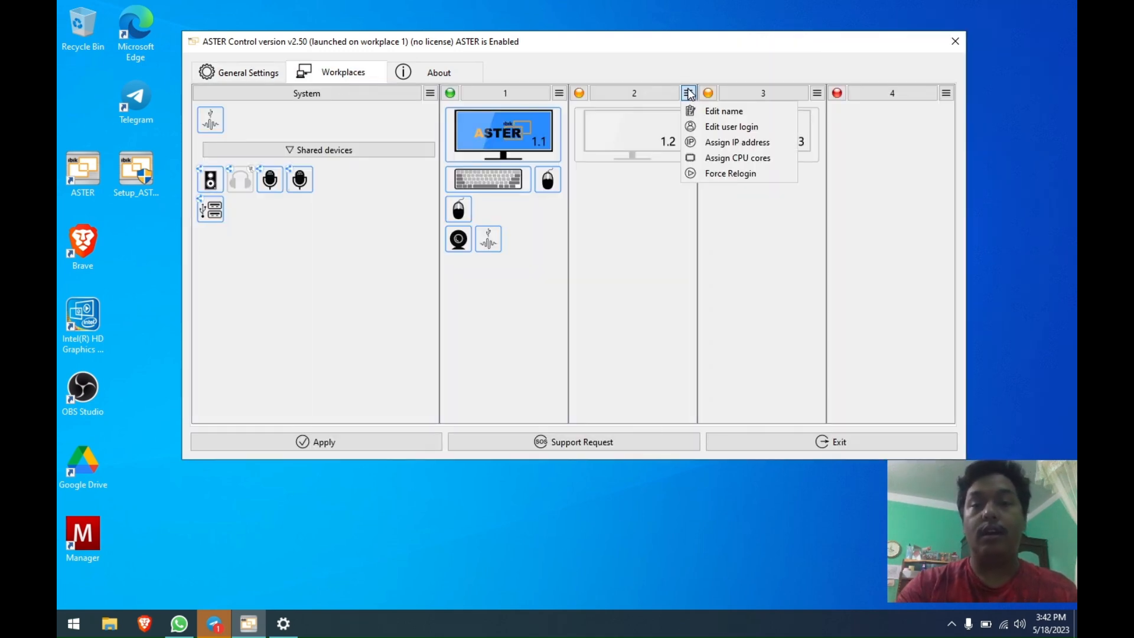
click(711, 159)
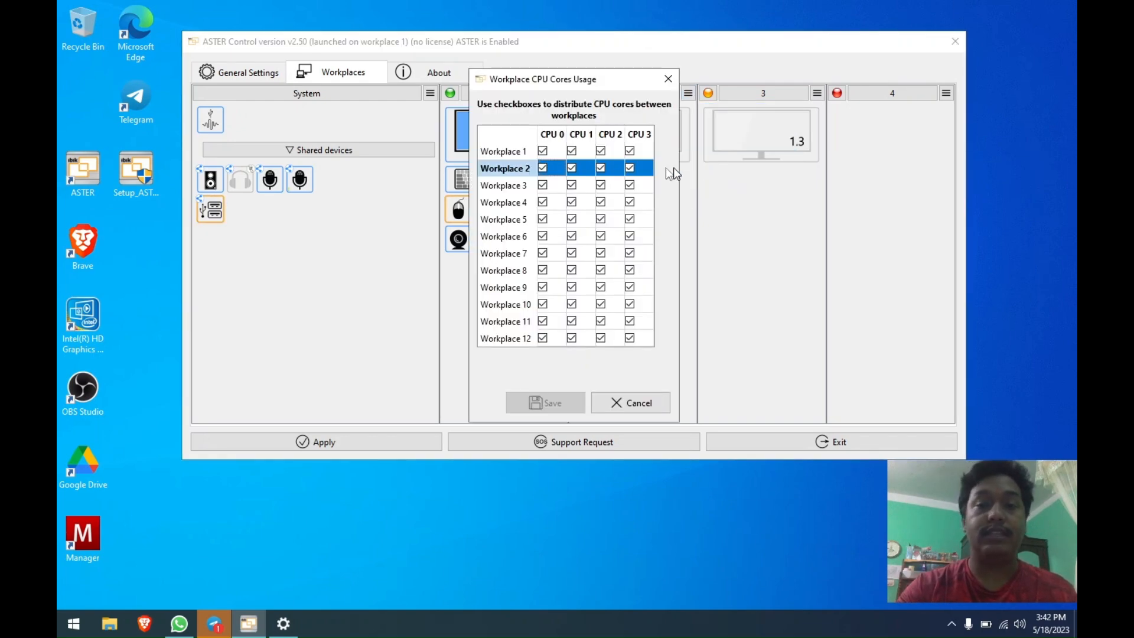
click(668, 79)
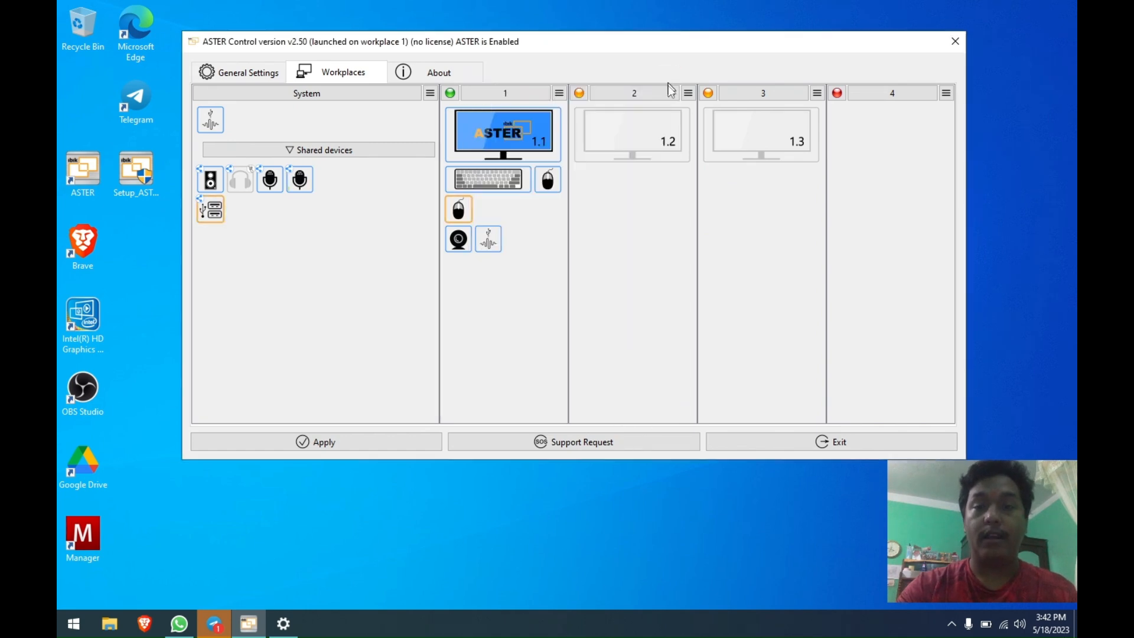
right_click(629, 133)
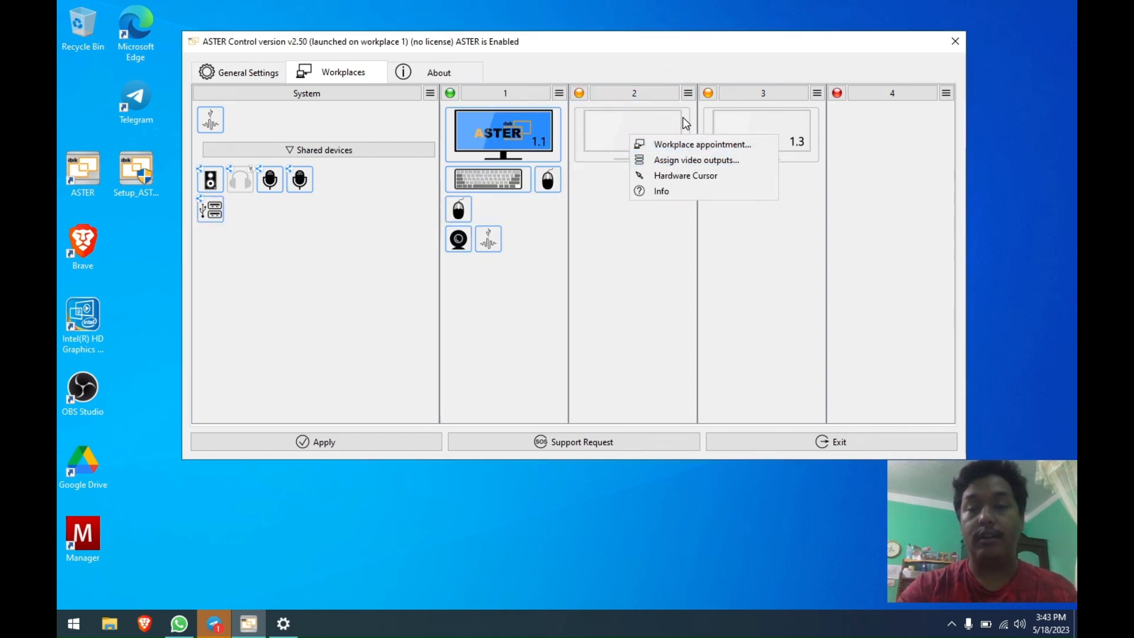
click(601, 180)
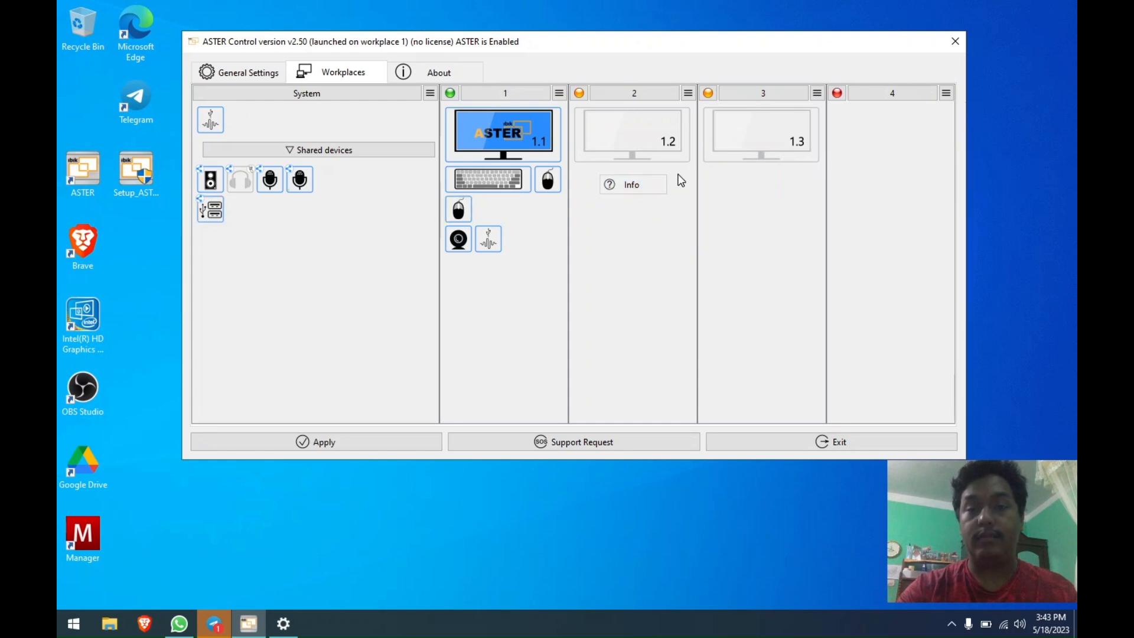
Check workplace 2's user login settings and close them unchanged
click(688, 92)
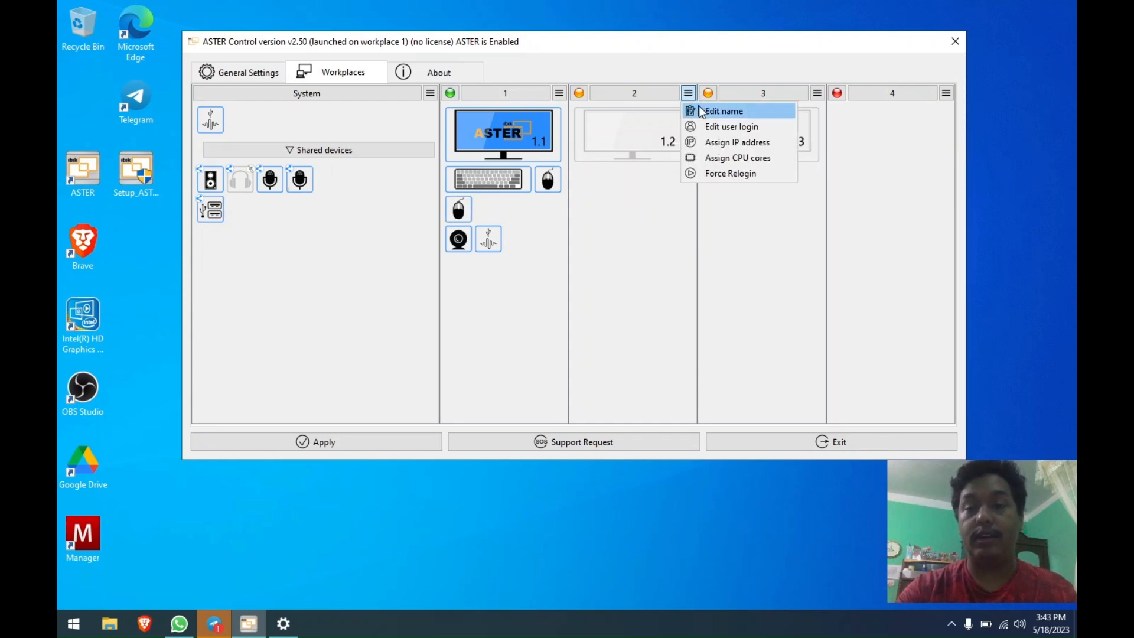
click(708, 127)
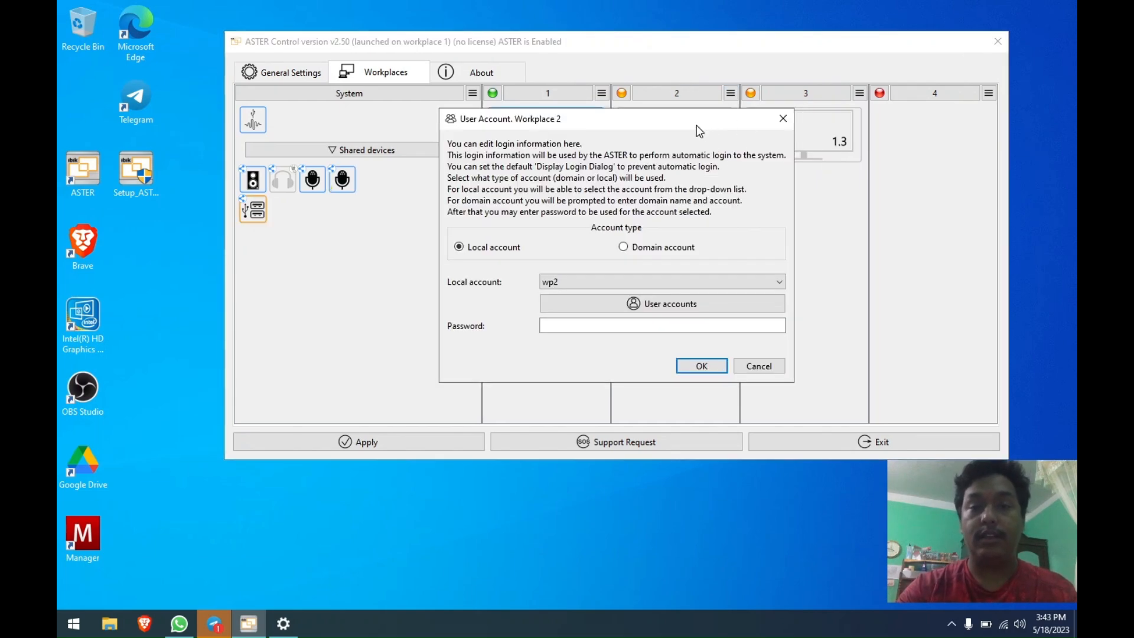
click(783, 118)
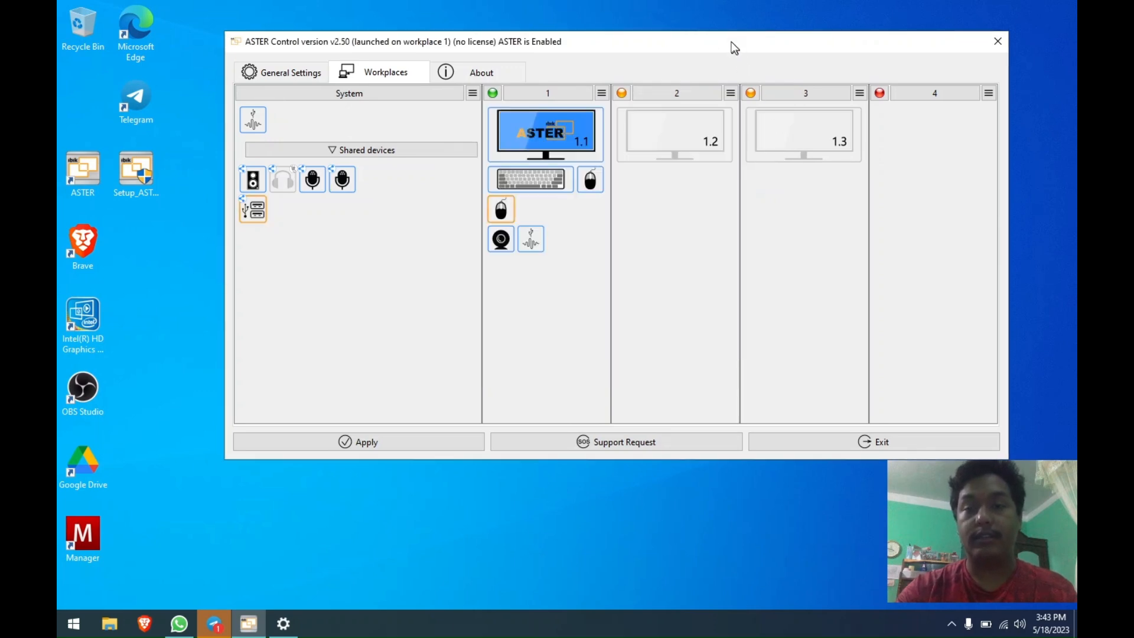
Look at workplace 2's user login once more, then bring up its IP address settings
click(650, 101)
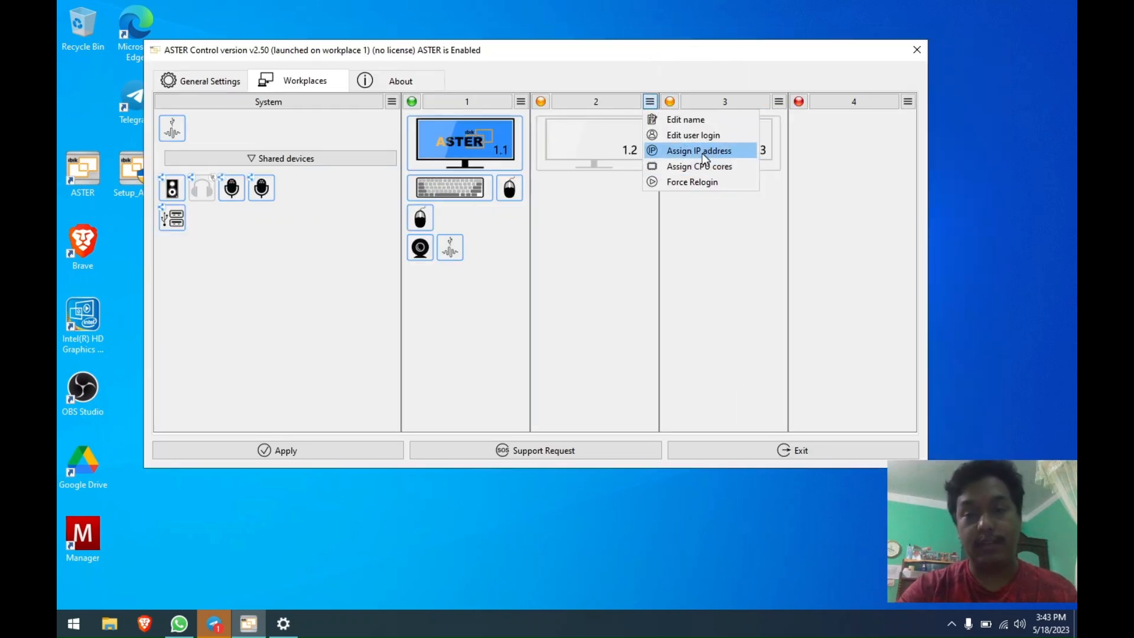
click(689, 139)
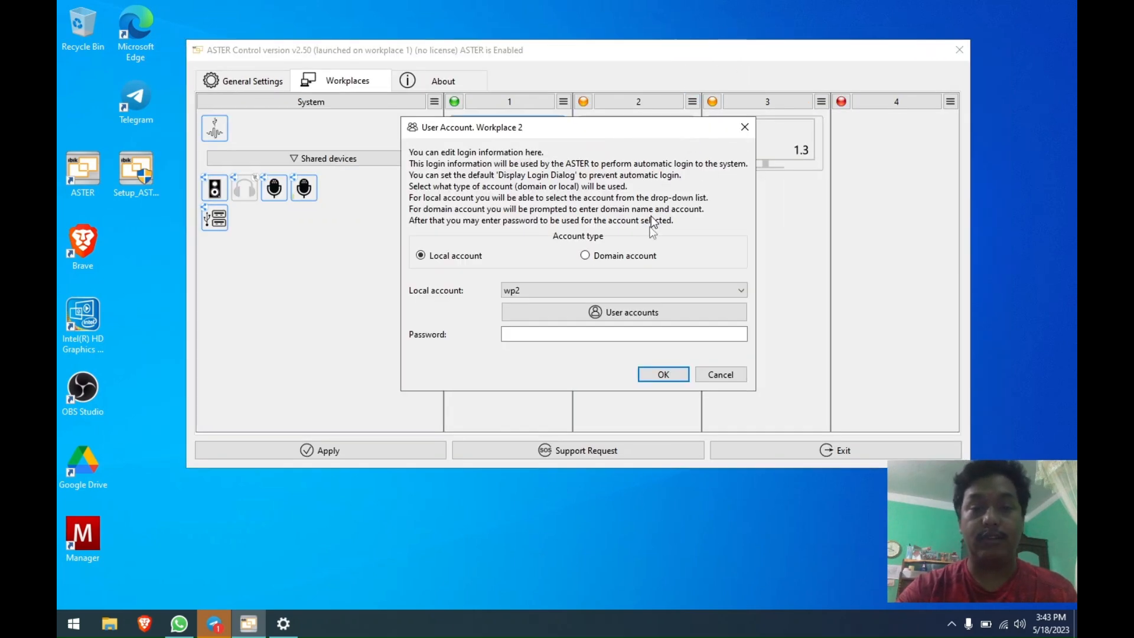
click(742, 122)
click(692, 101)
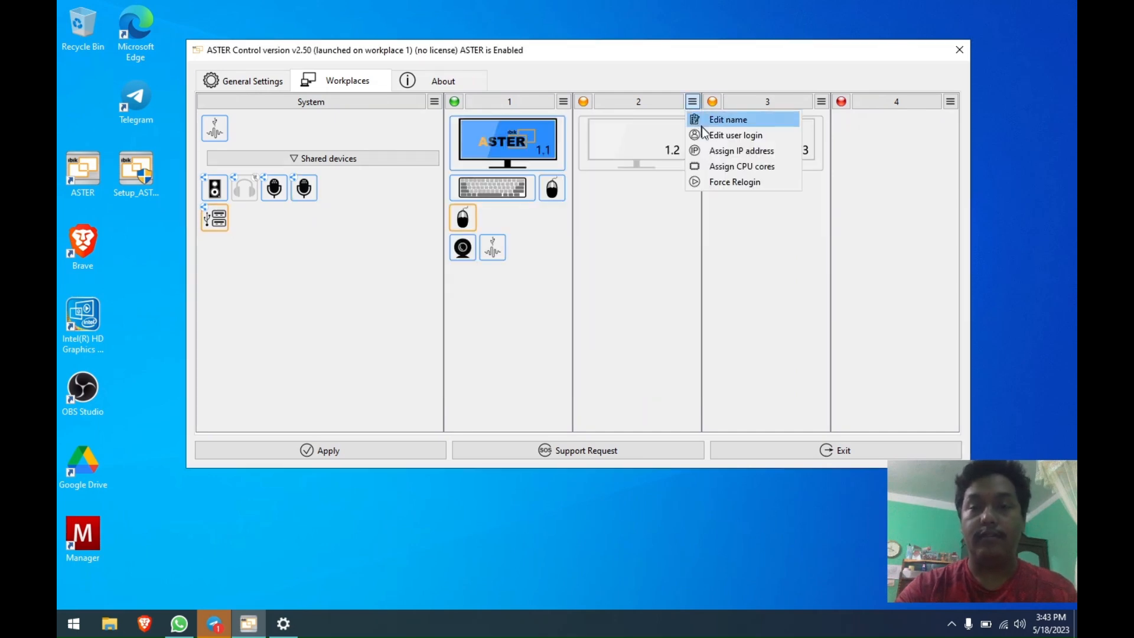
click(715, 154)
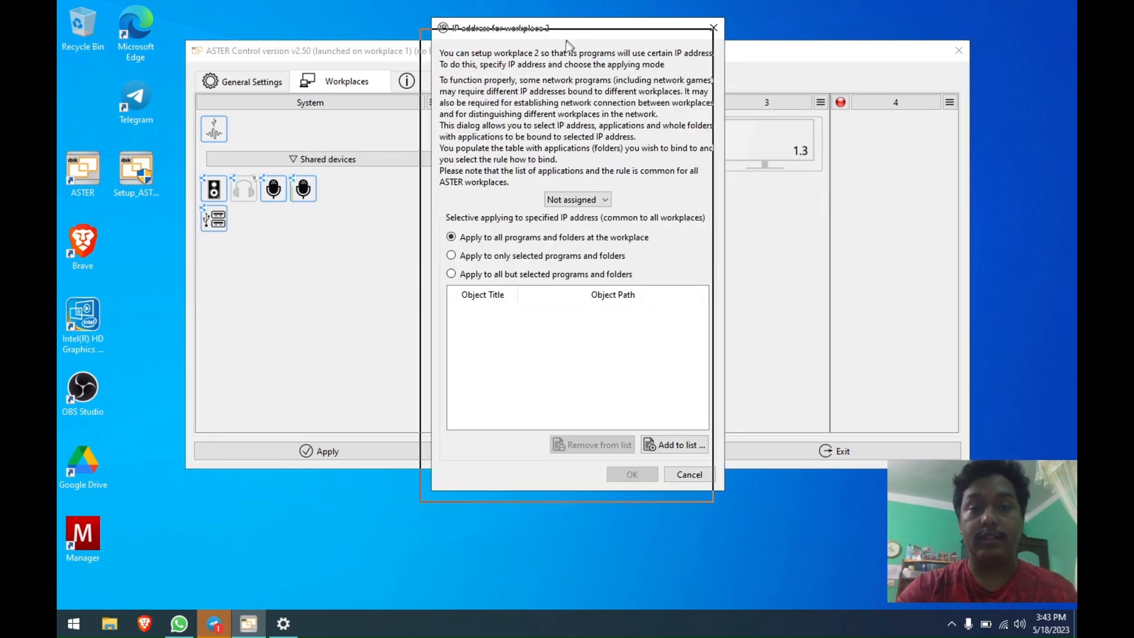
Keep workplace 2's IP address Not assigned and apply the rule to all programs and folders
drag(579, 34, 565, 49)
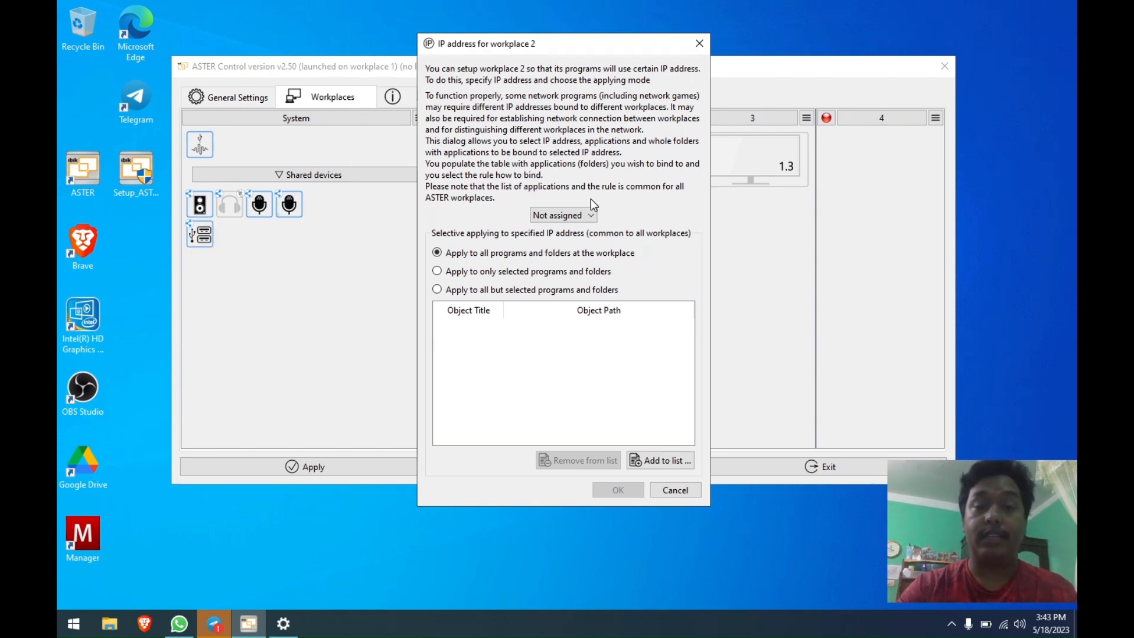
click(579, 216)
click(580, 222)
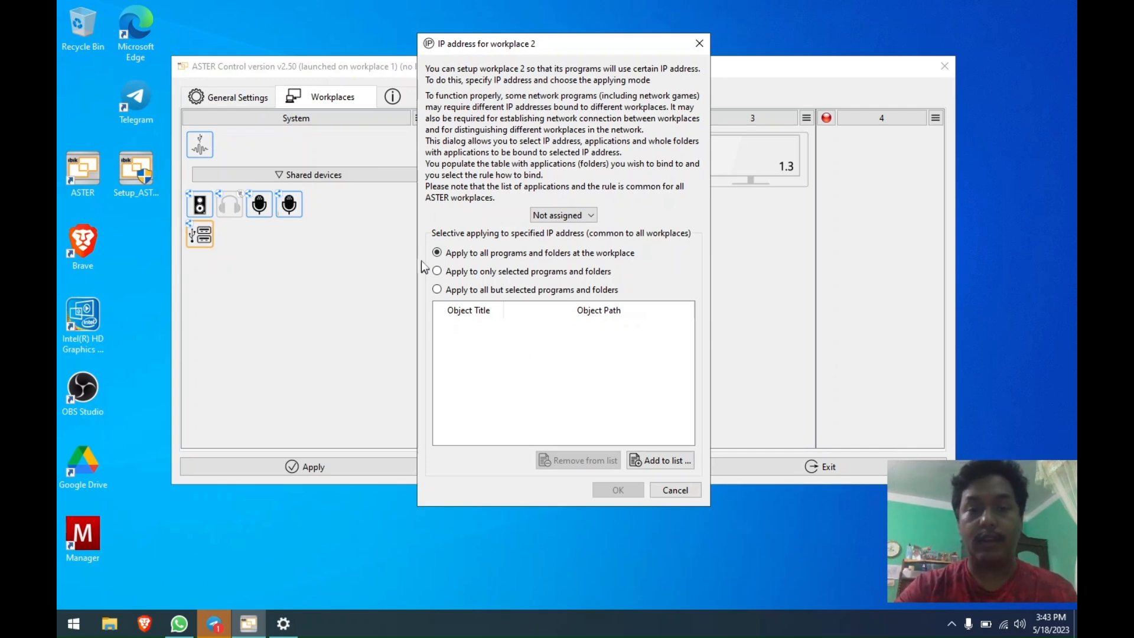
click(437, 289)
click(438, 253)
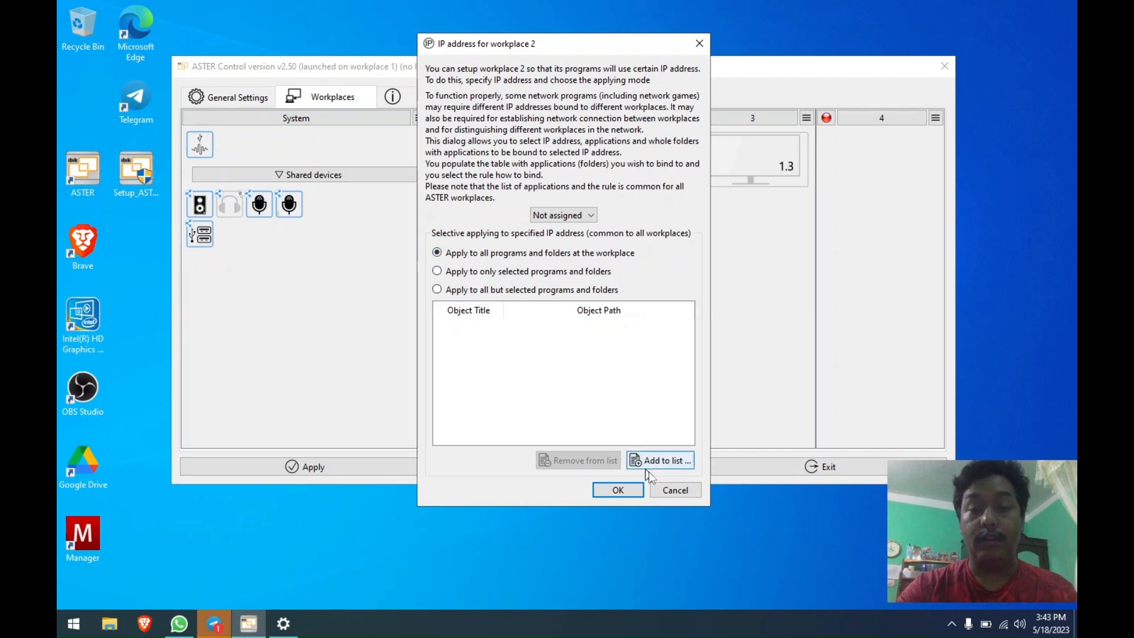
Add Manager, Microsoft Edge and the 7-Zip folder to the IP binding list
click(660, 460)
double_click(483, 223)
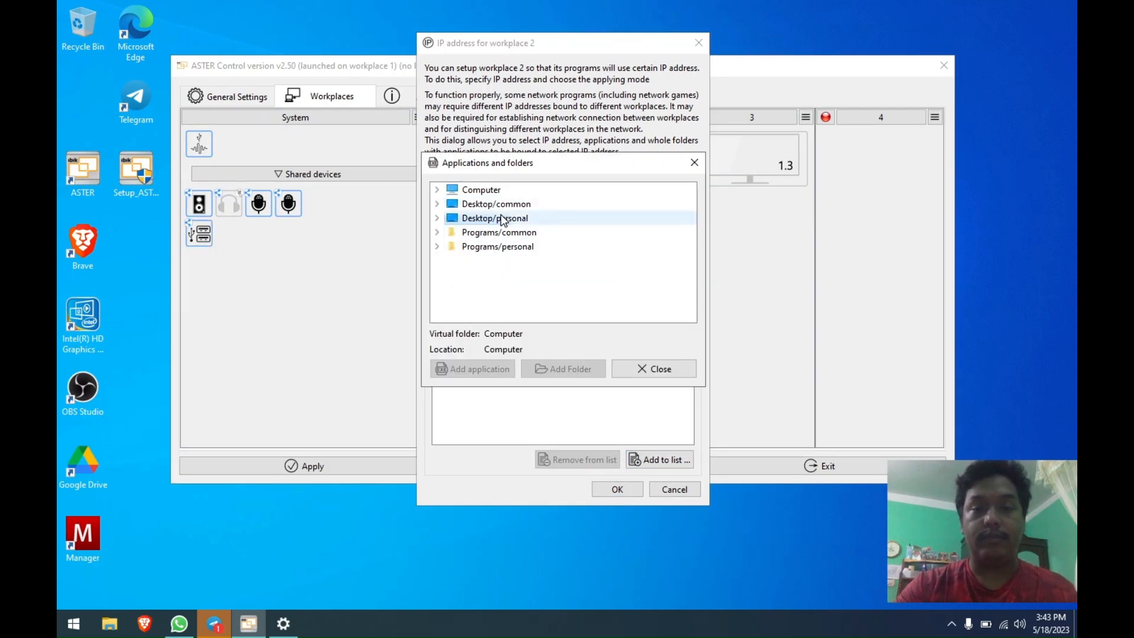
click(493, 232)
click(484, 370)
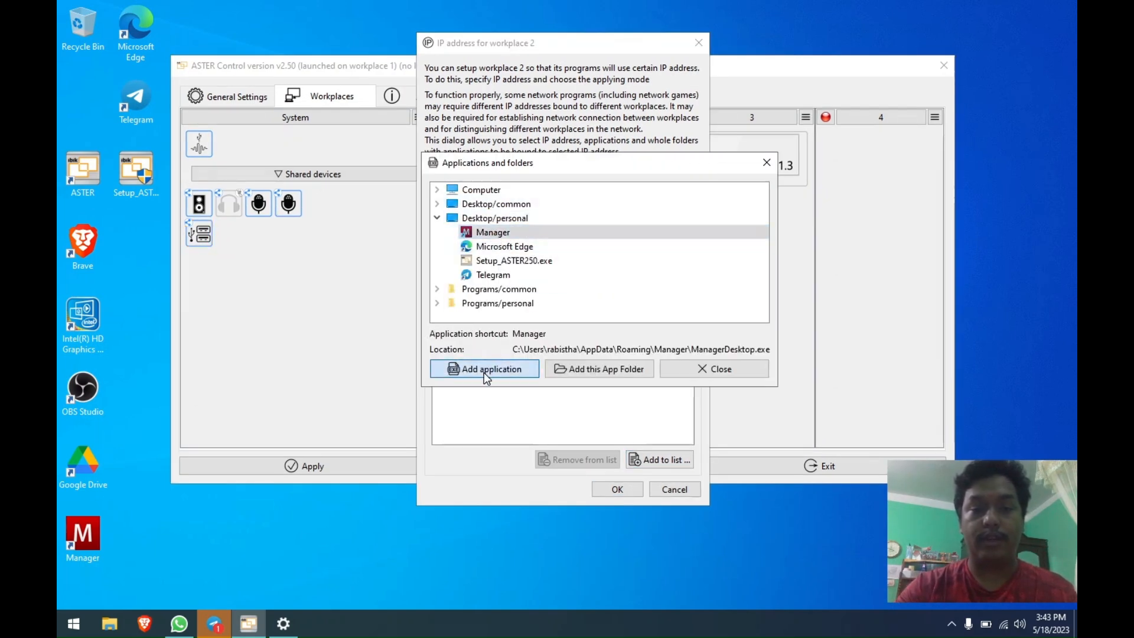
click(495, 218)
click(504, 246)
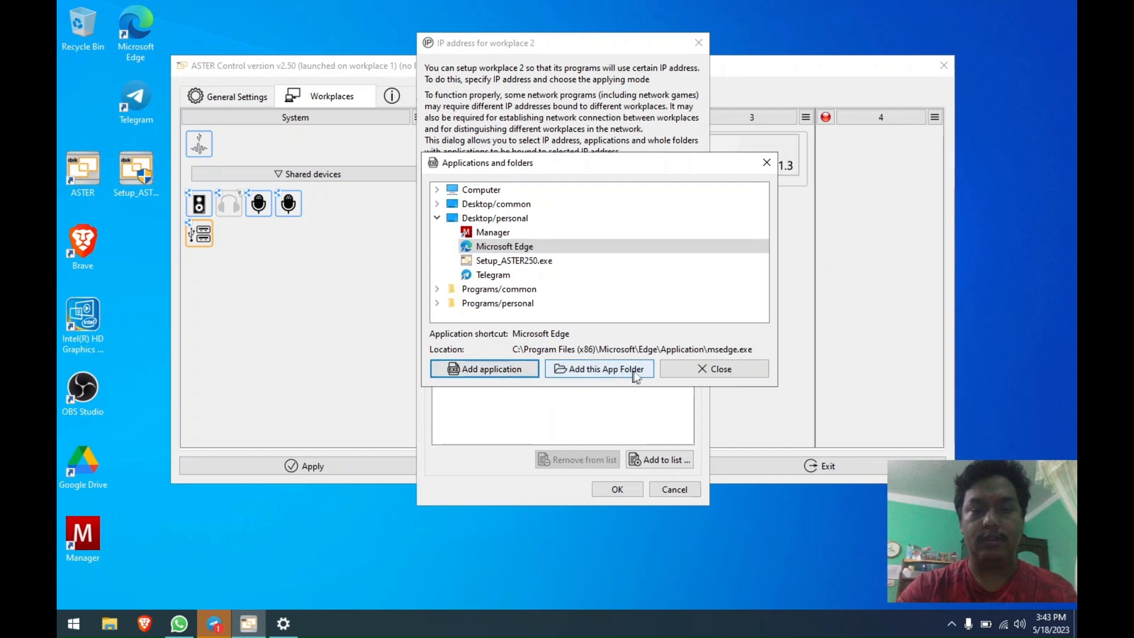
double_click(499, 289)
double_click(495, 304)
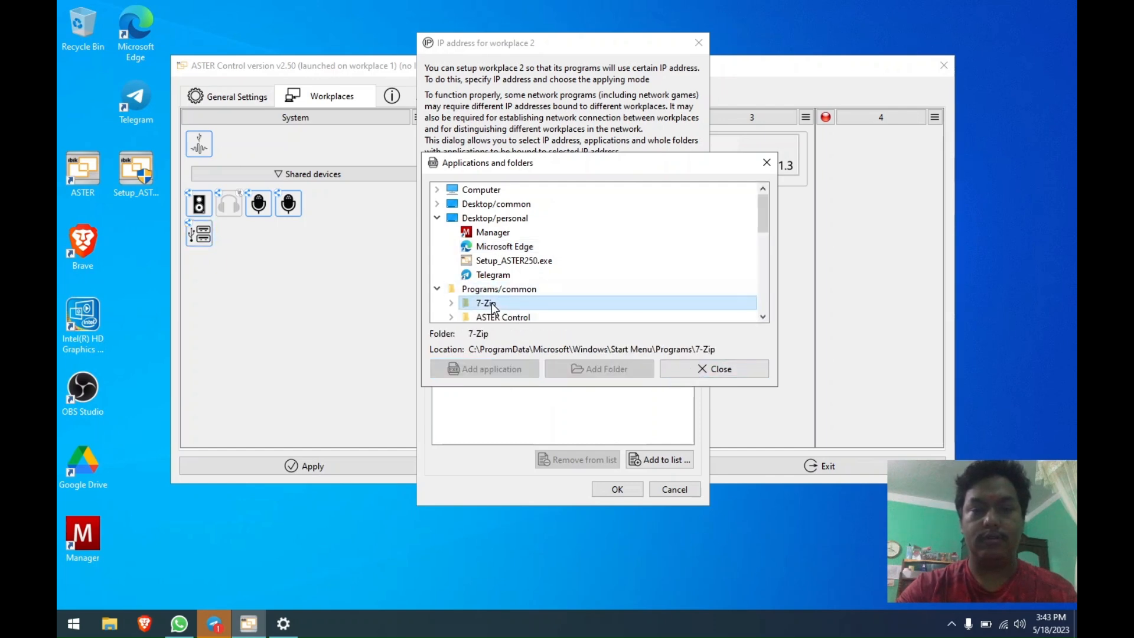
scroll(512, 316, down, 2)
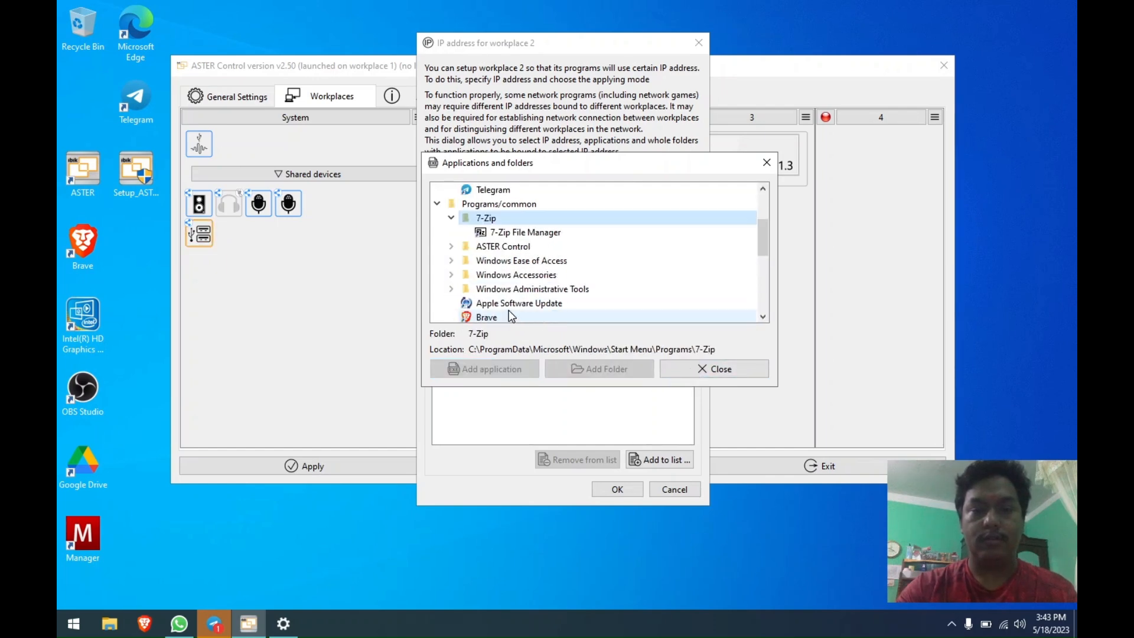
click(532, 232)
click(676, 374)
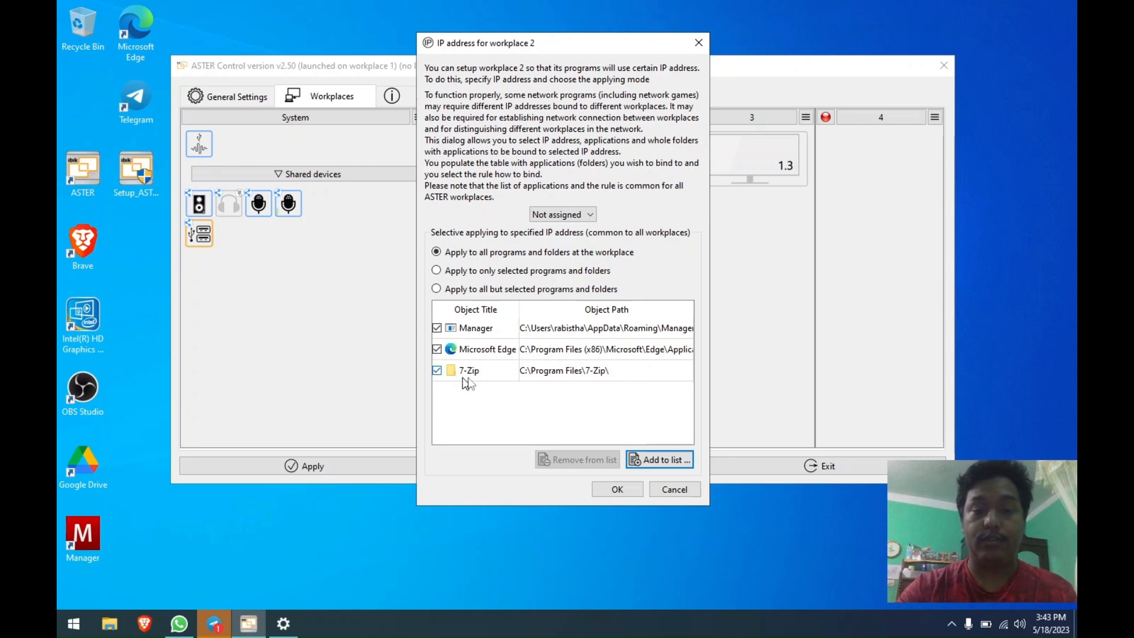
Remove 7-Zip from workplace 2's IP binding list, leaving the IP address unchanged
click(529, 370)
click(574, 462)
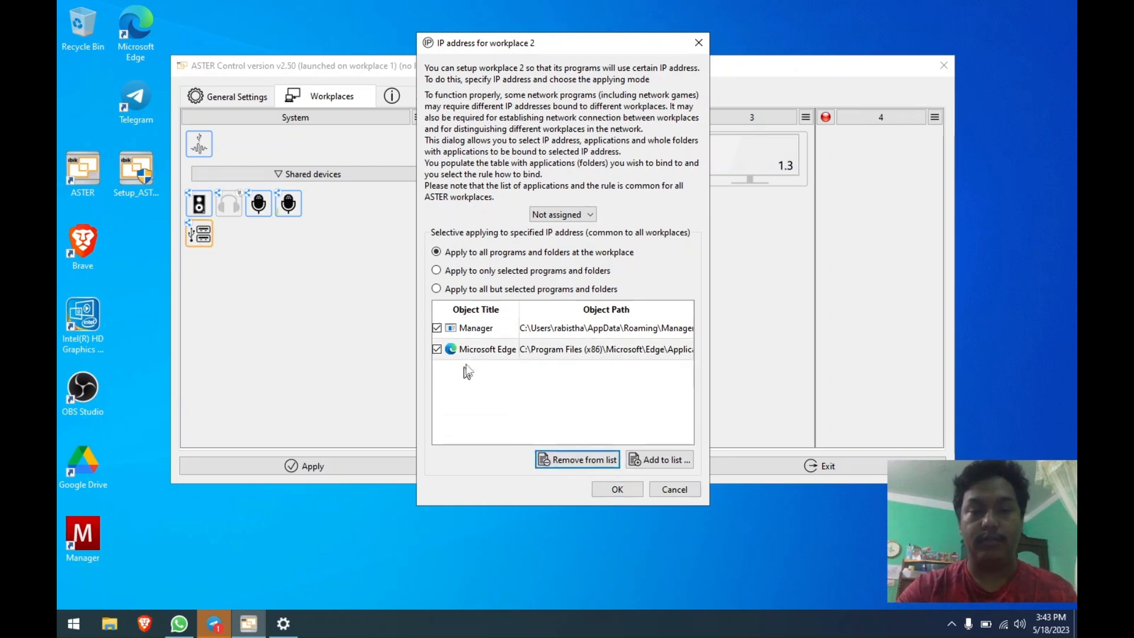
click(437, 350)
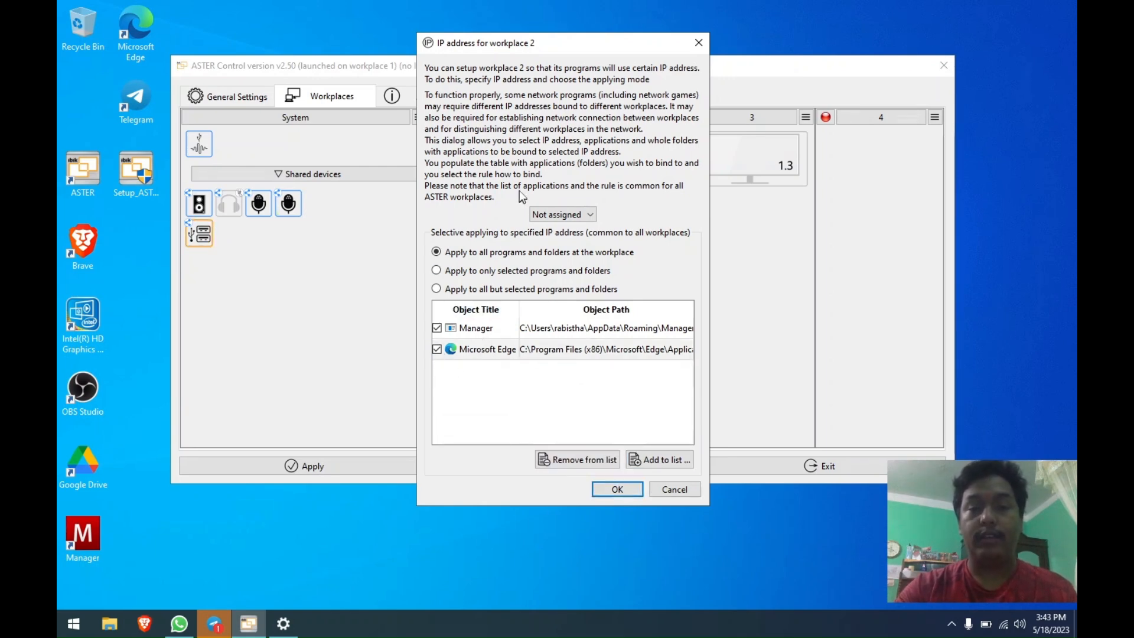
click(587, 217)
click(576, 230)
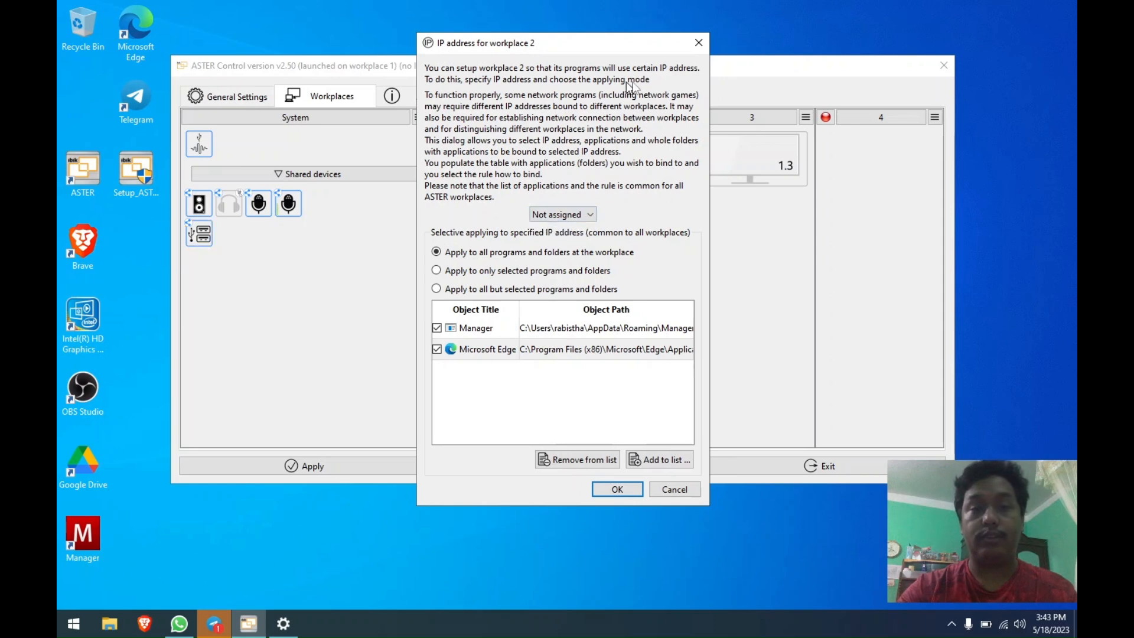
drag(592, 38, 446, 56)
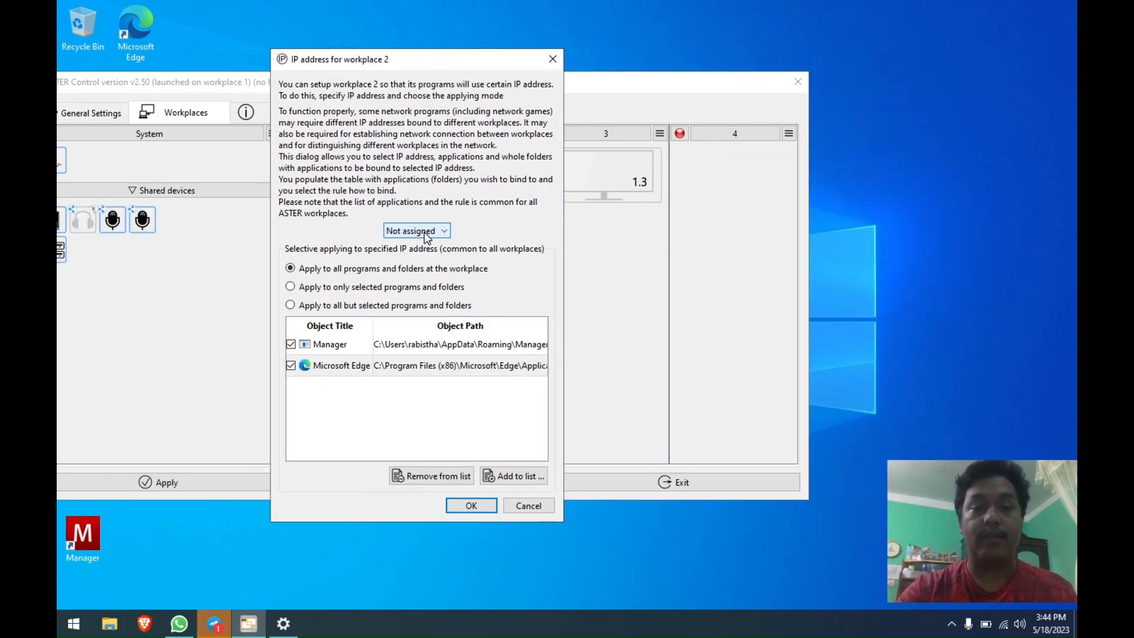
drag(479, 56, 606, 48)
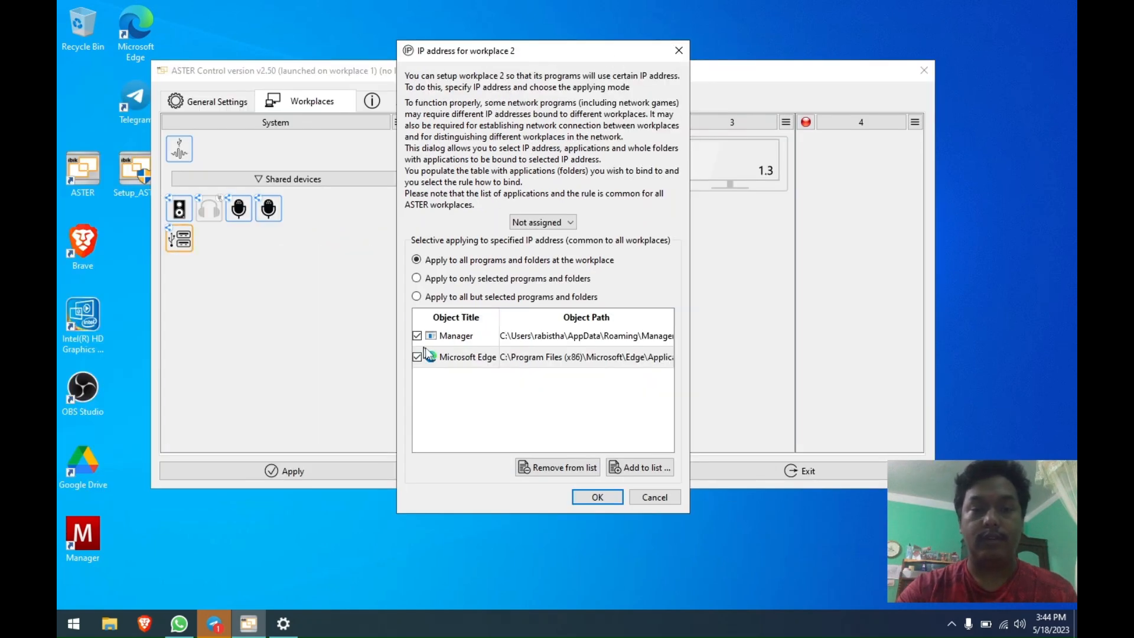
Remove Manager and Microsoft Edge from the list and close the IP address settings
click(452, 335)
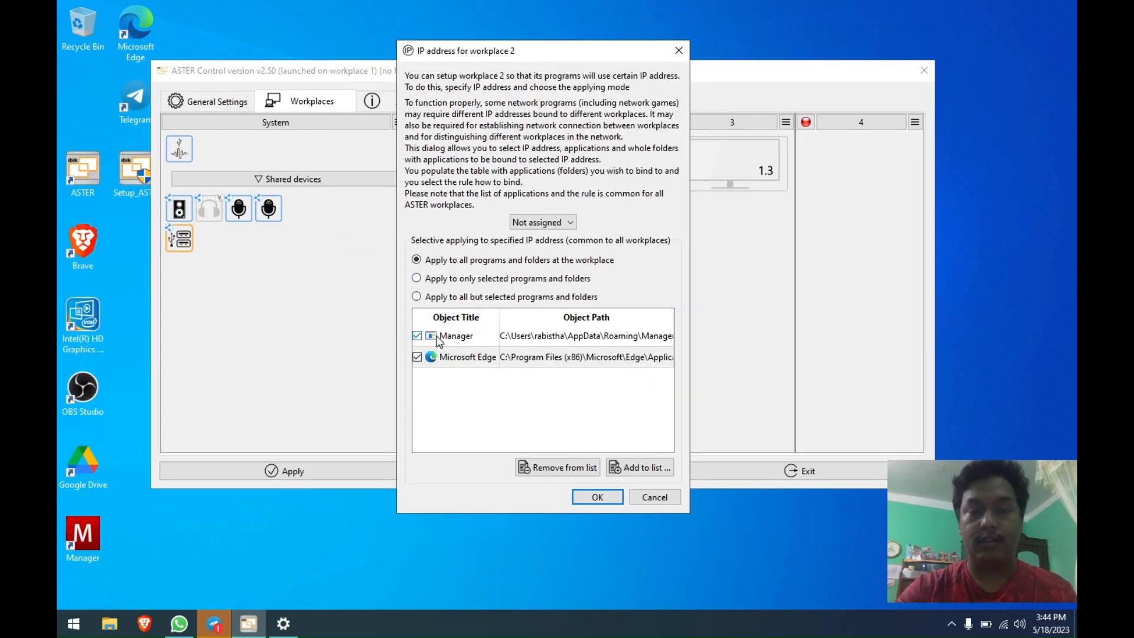
click(534, 467)
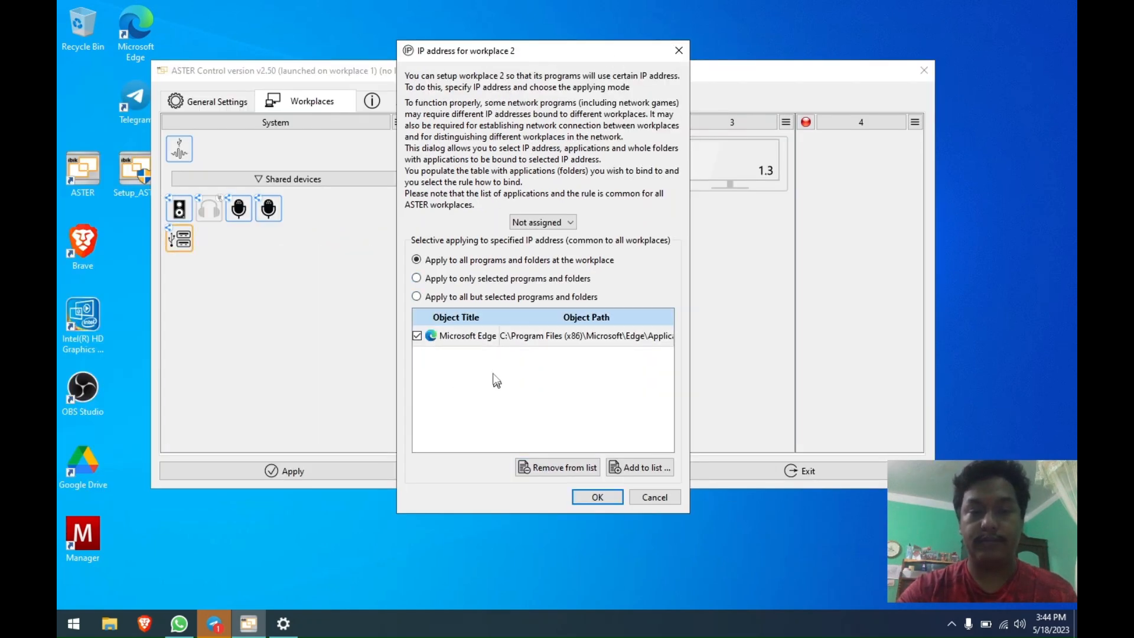
click(555, 467)
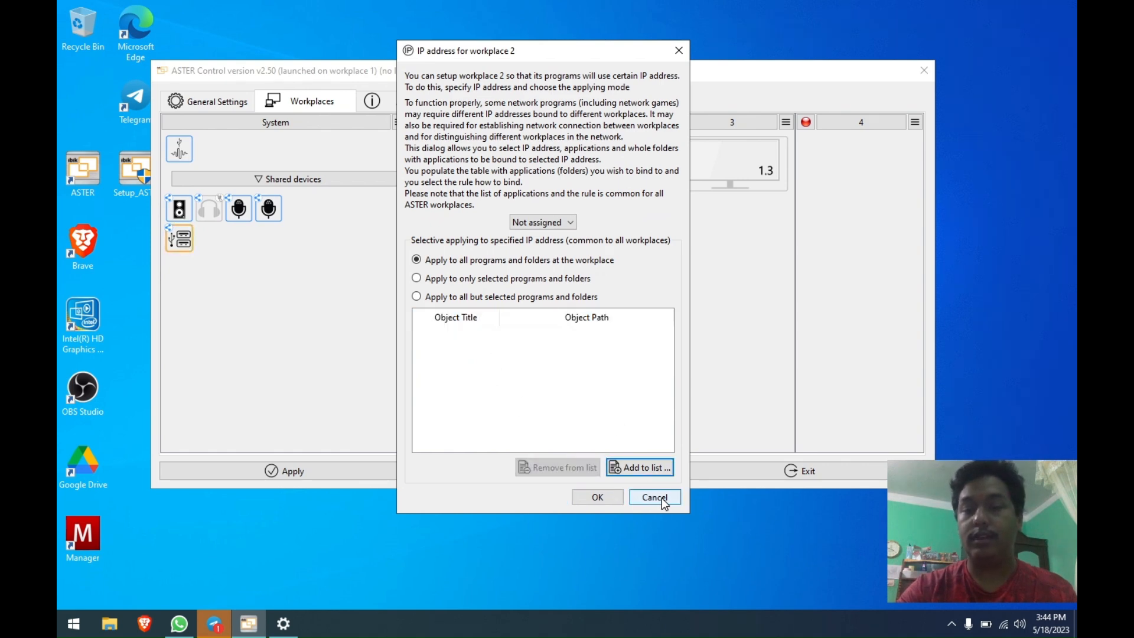
click(597, 497)
Dismiss workplace 2's and workplace 3's menus and move the ASTER Control window up-right
click(658, 123)
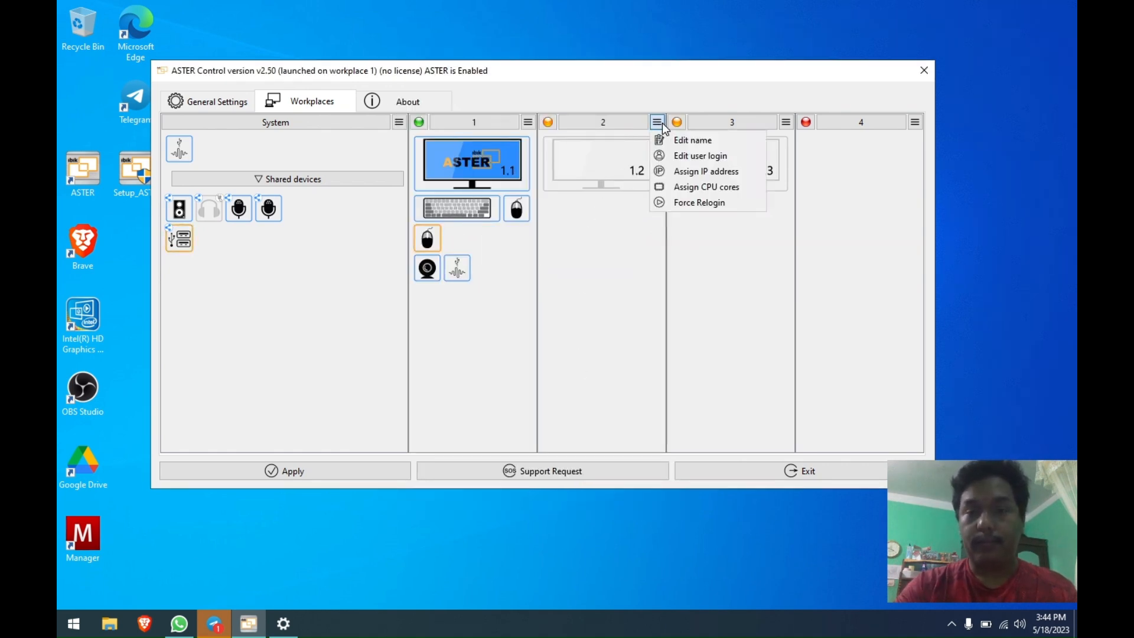
click(712, 239)
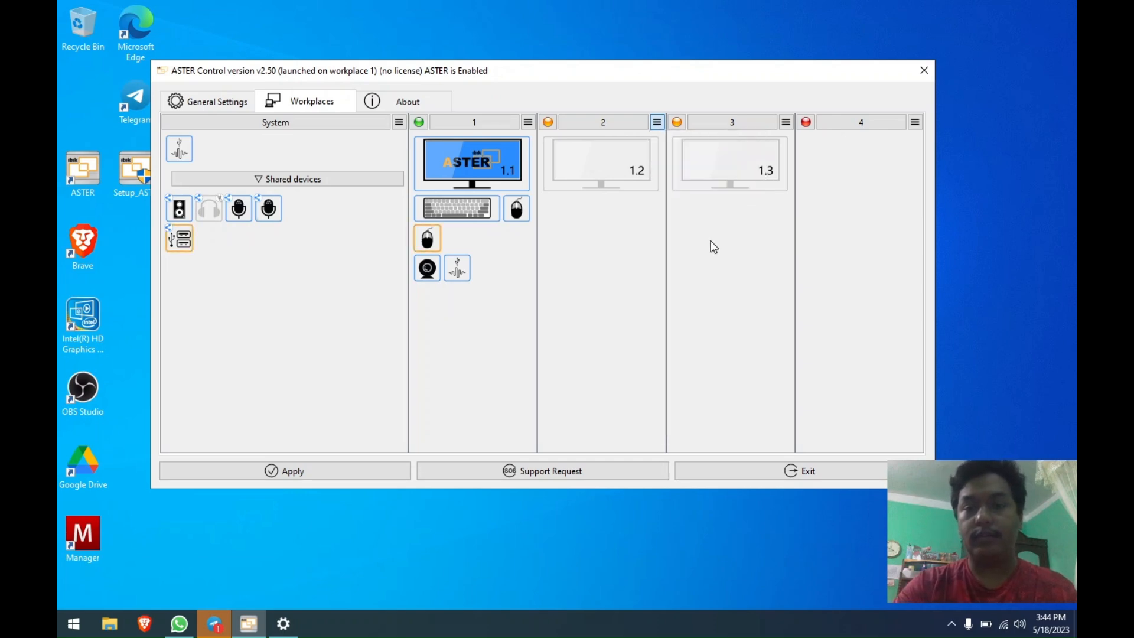
right_click(746, 218)
click(669, 238)
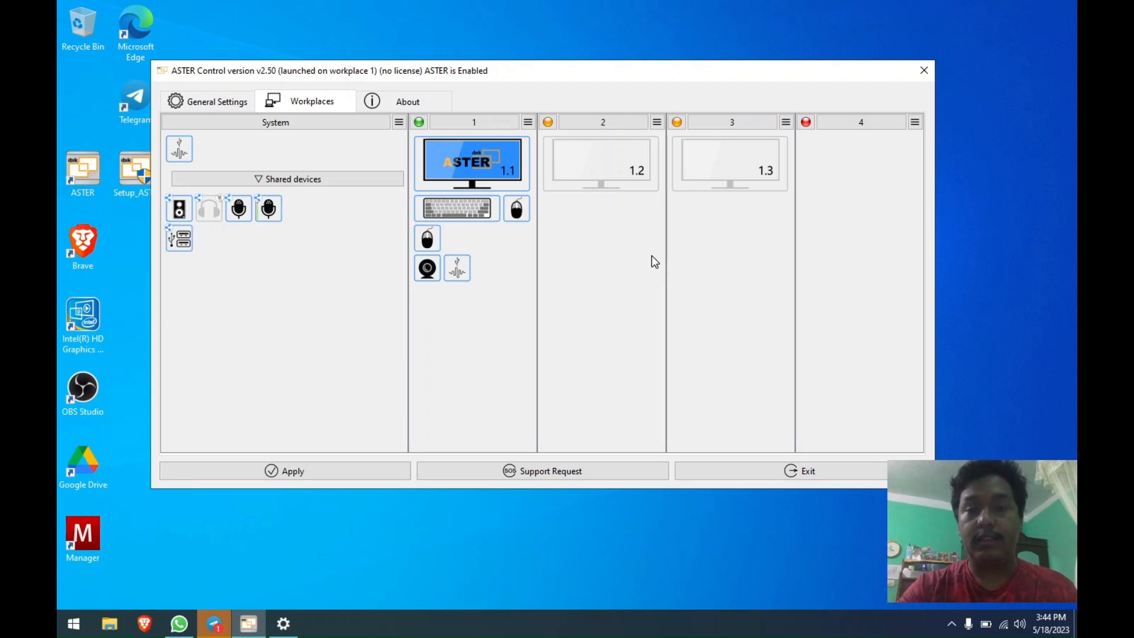
drag(814, 69, 833, 10)
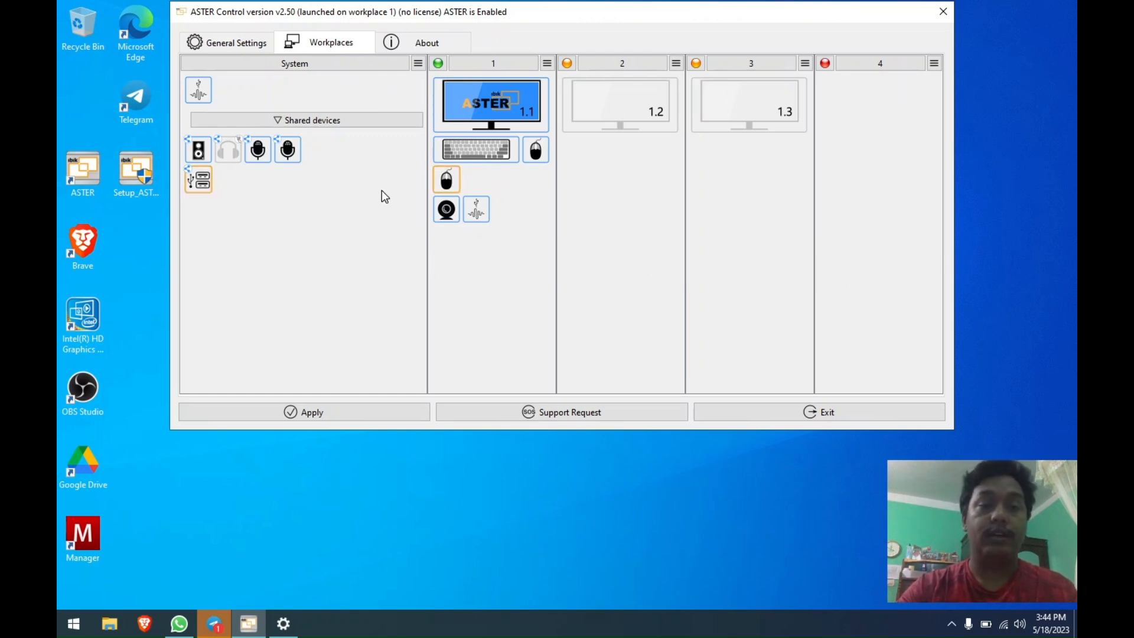
In Workplaces tab settings, set arrival indication to mid duration and enable 'Show shared devices in workplaces'
click(418, 63)
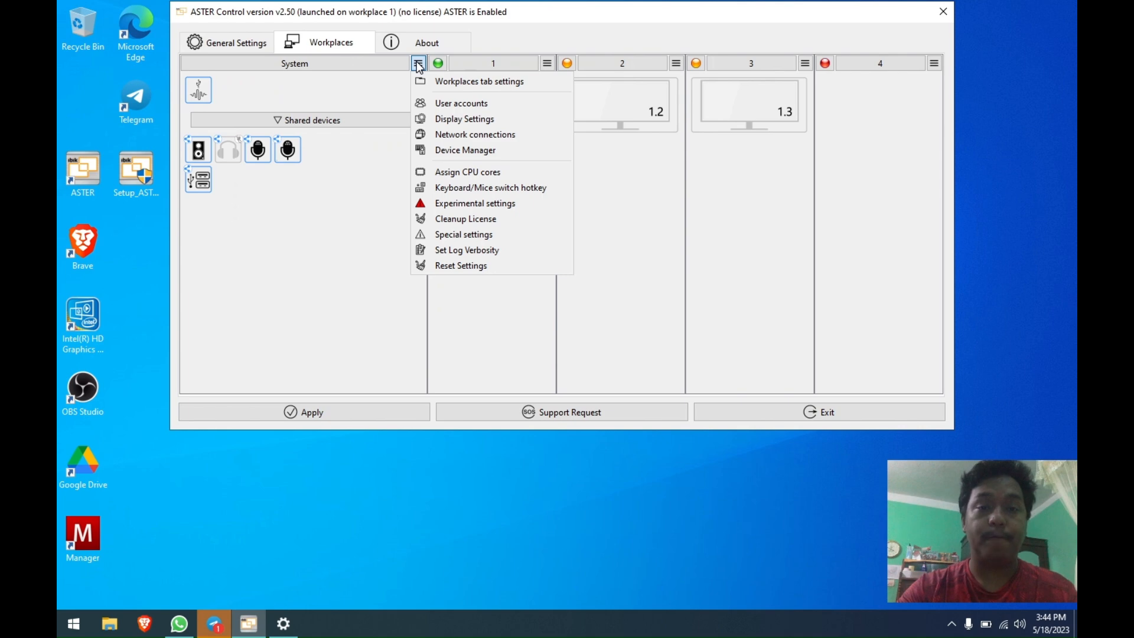
click(428, 83)
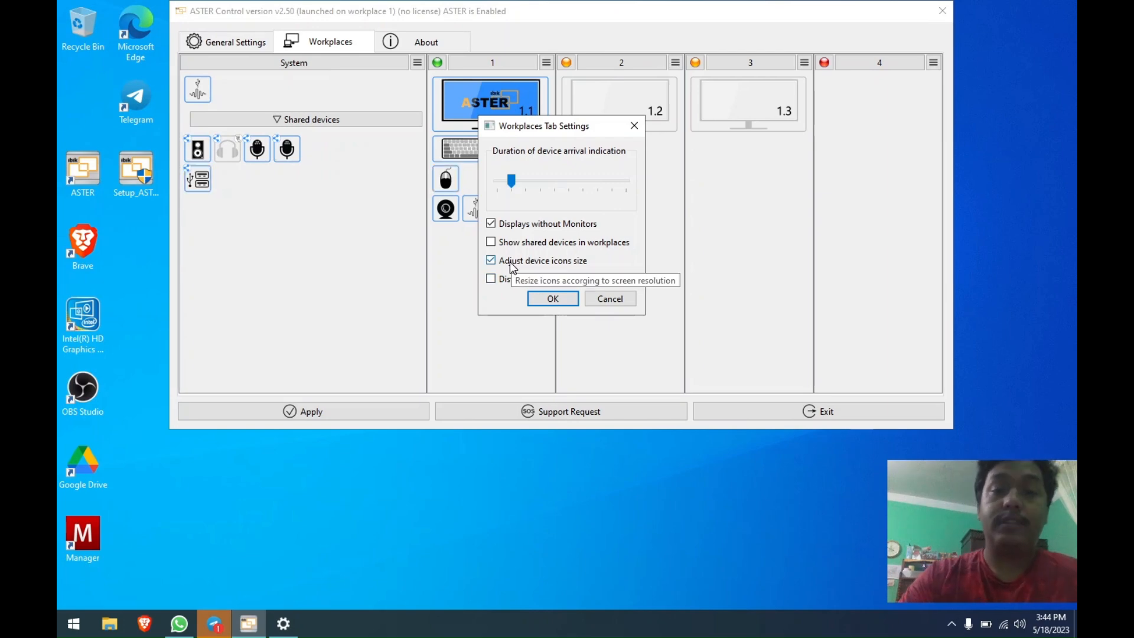
drag(513, 180, 627, 181)
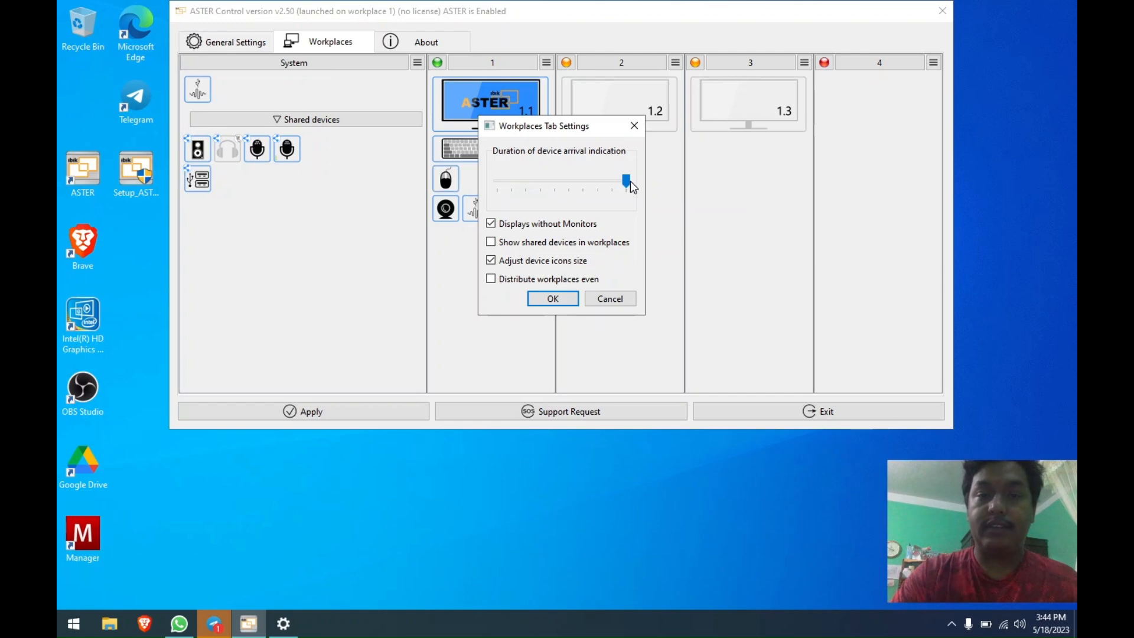
drag(592, 182, 572, 186)
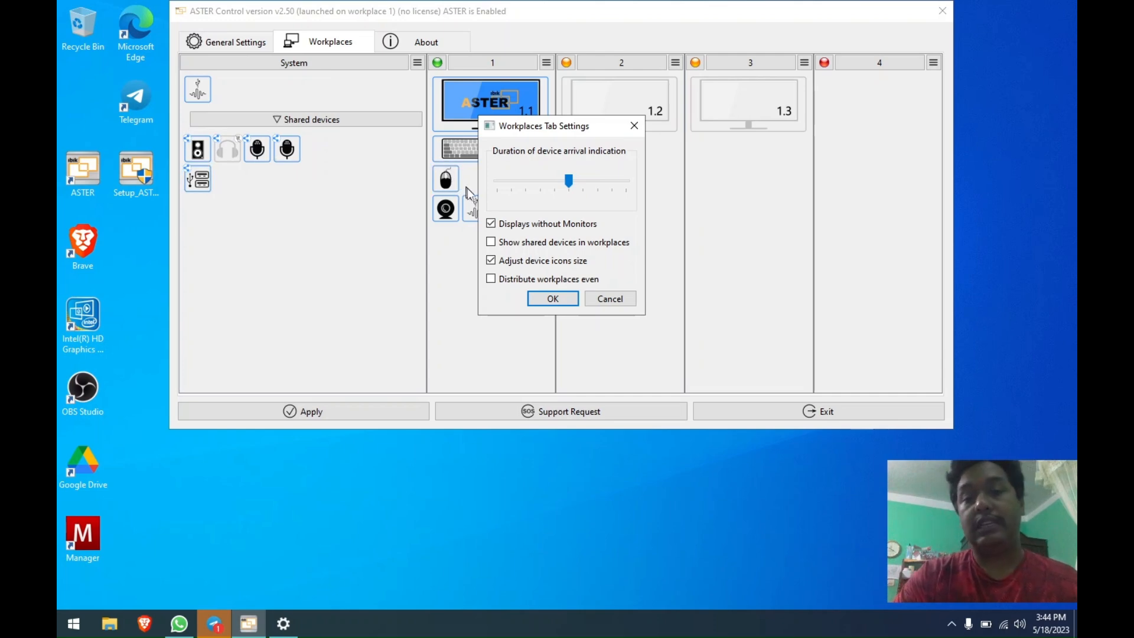
click(514, 245)
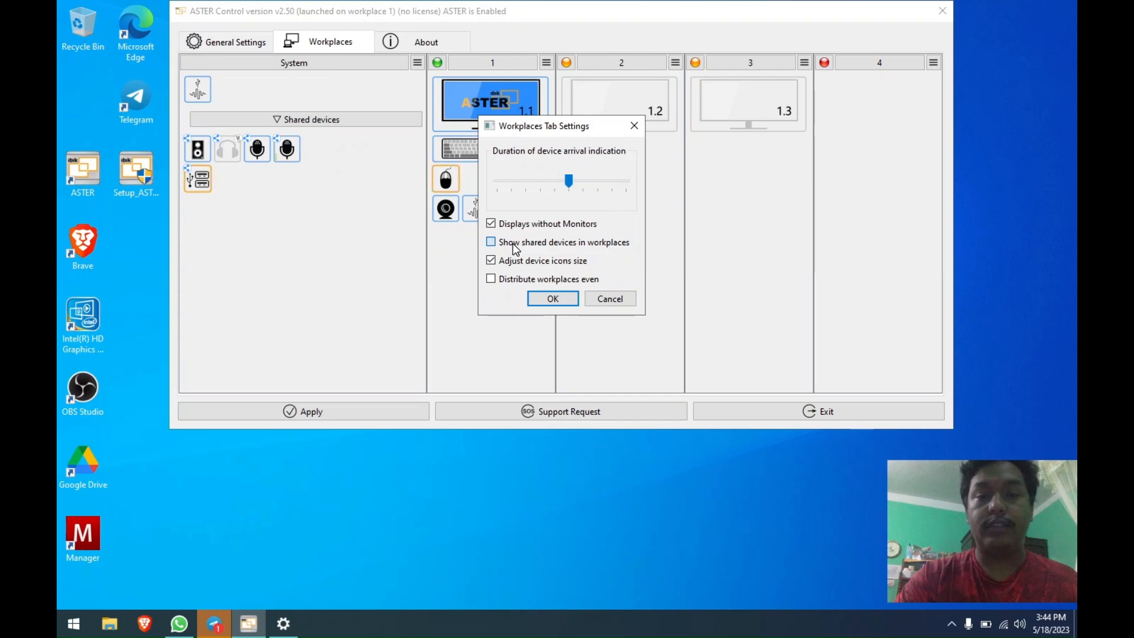
click(552, 299)
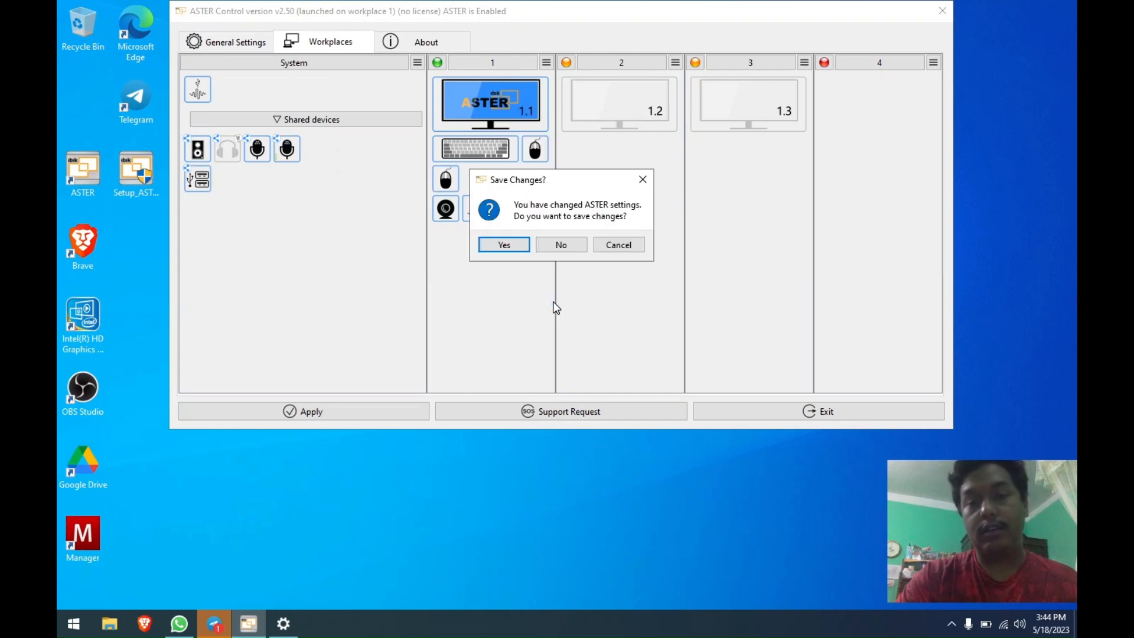
Save the changed settings, then expand and collapse workplace 1's shared devices twice
click(505, 245)
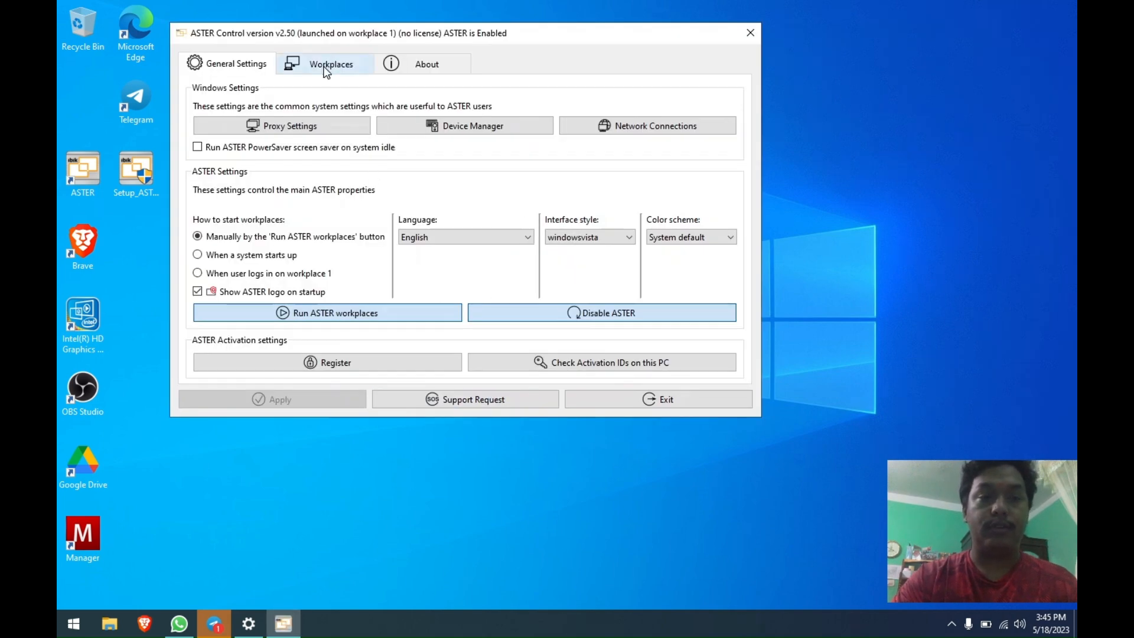
click(327, 70)
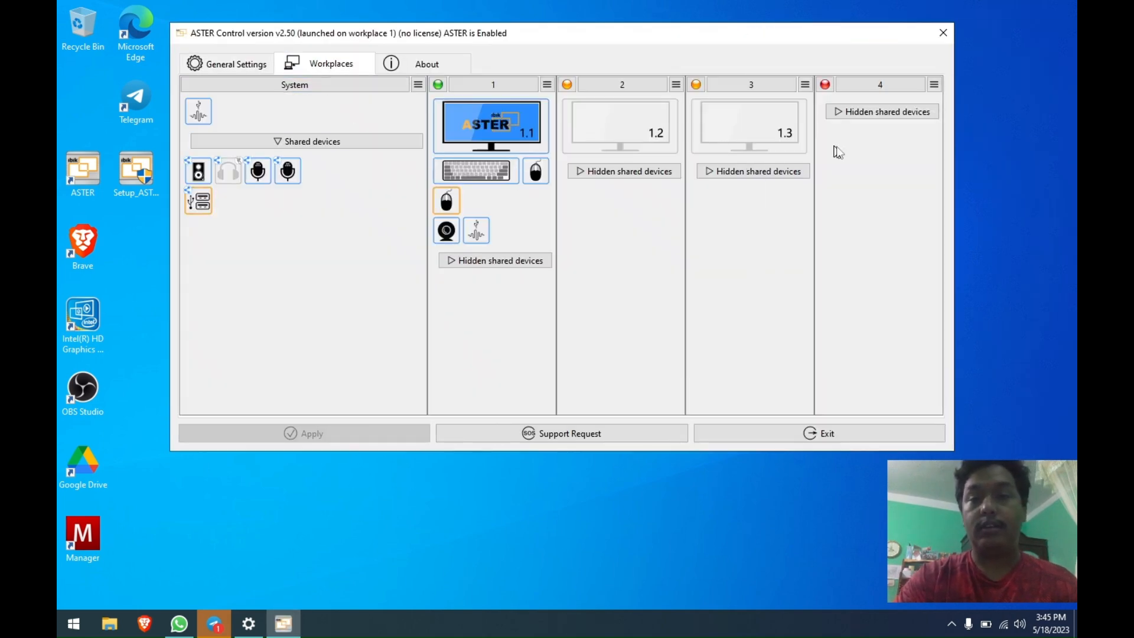
click(498, 263)
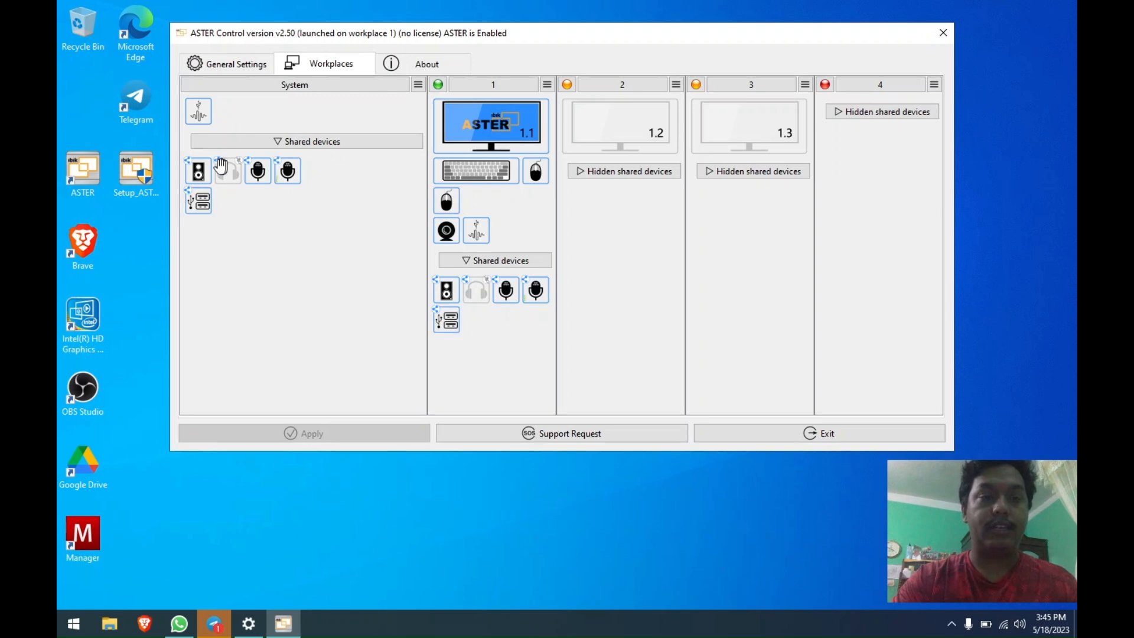
click(493, 260)
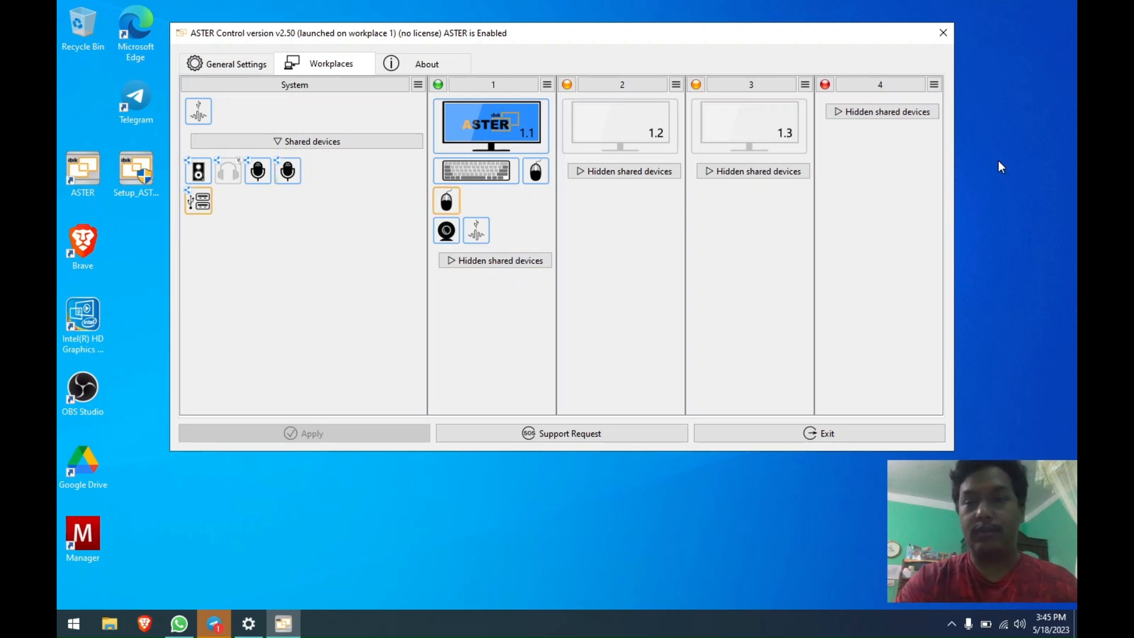
click(499, 265)
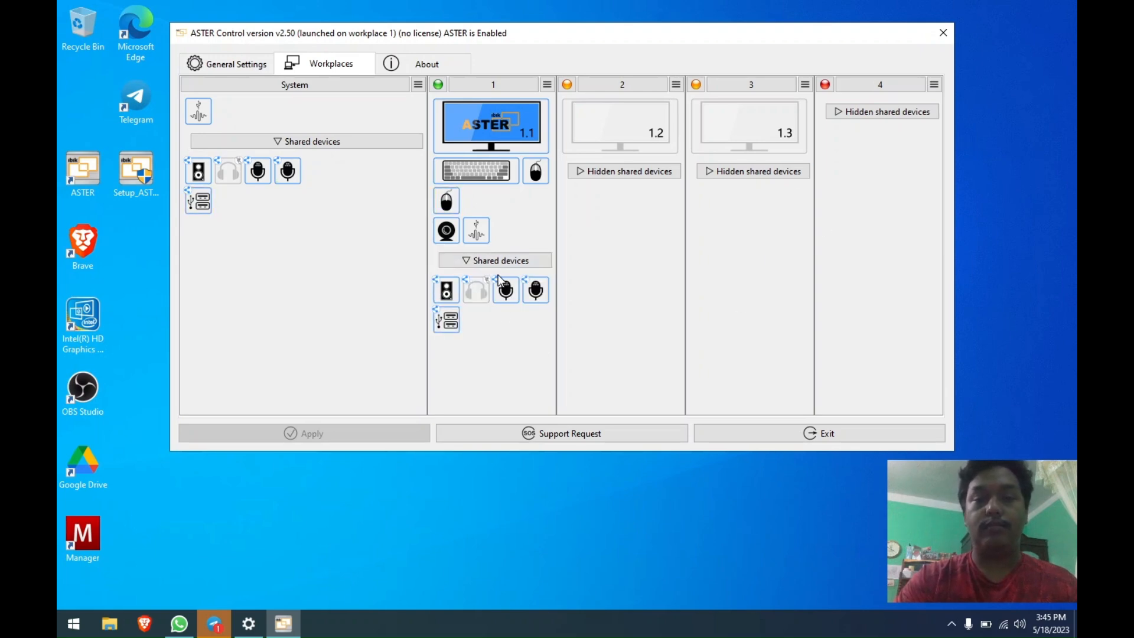
click(509, 261)
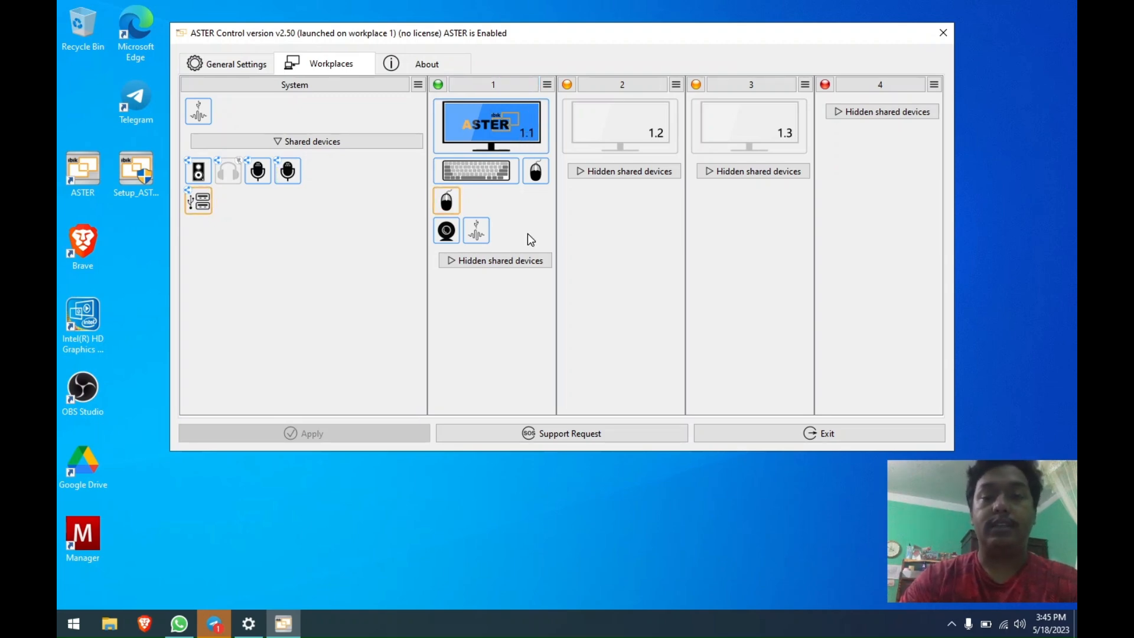
Turn on 'Distribute workplaces even' in the Workplaces tab settings
click(418, 85)
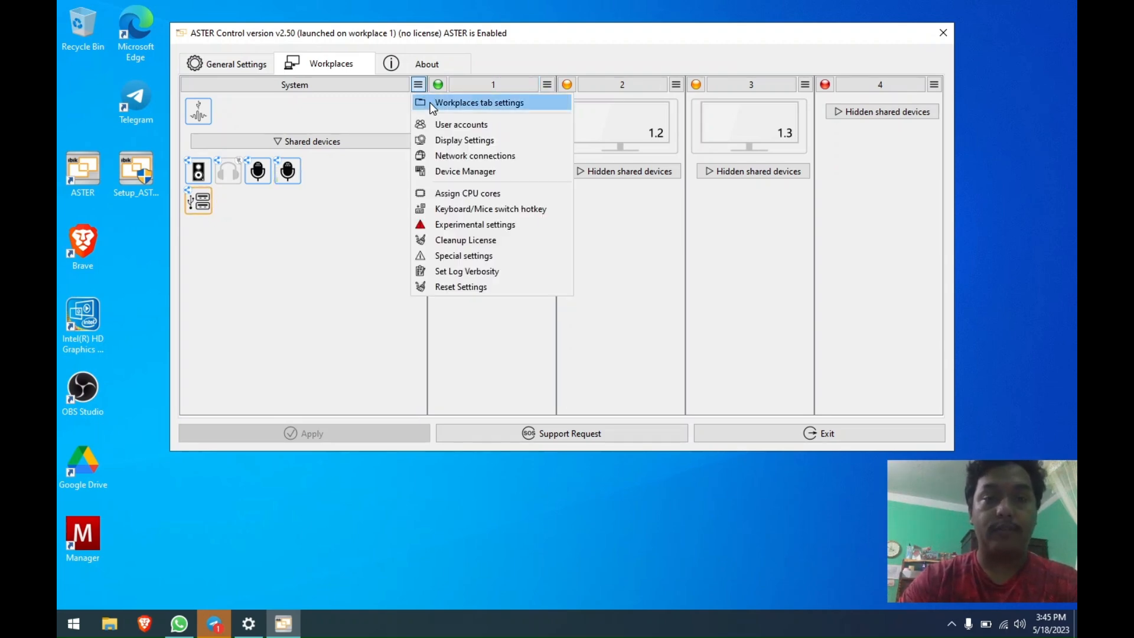
click(428, 100)
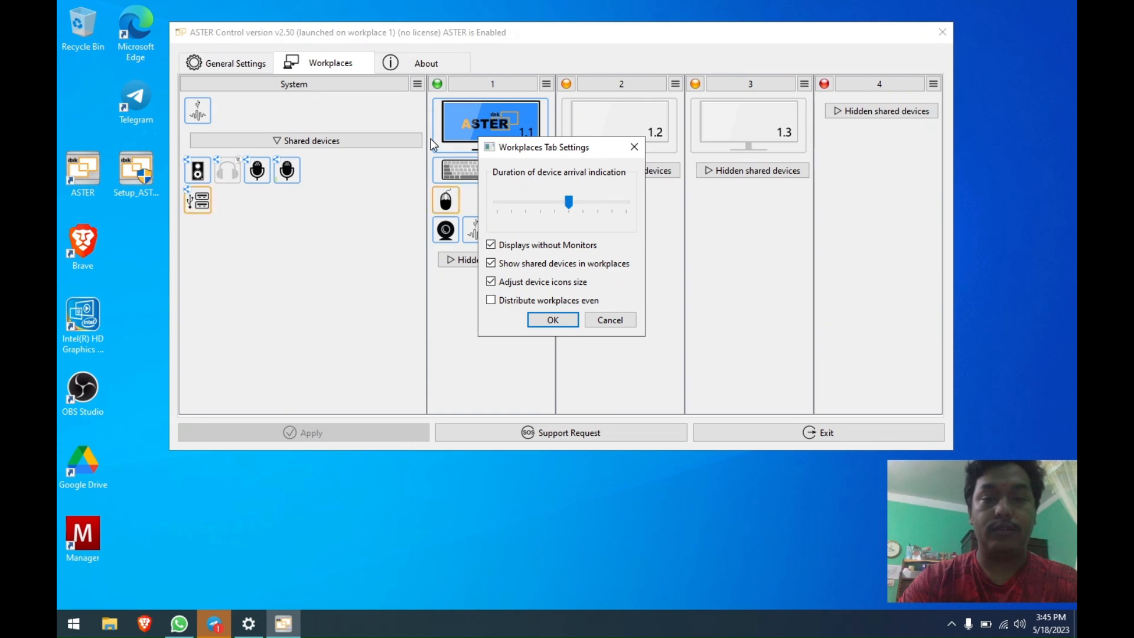
click(519, 303)
click(552, 320)
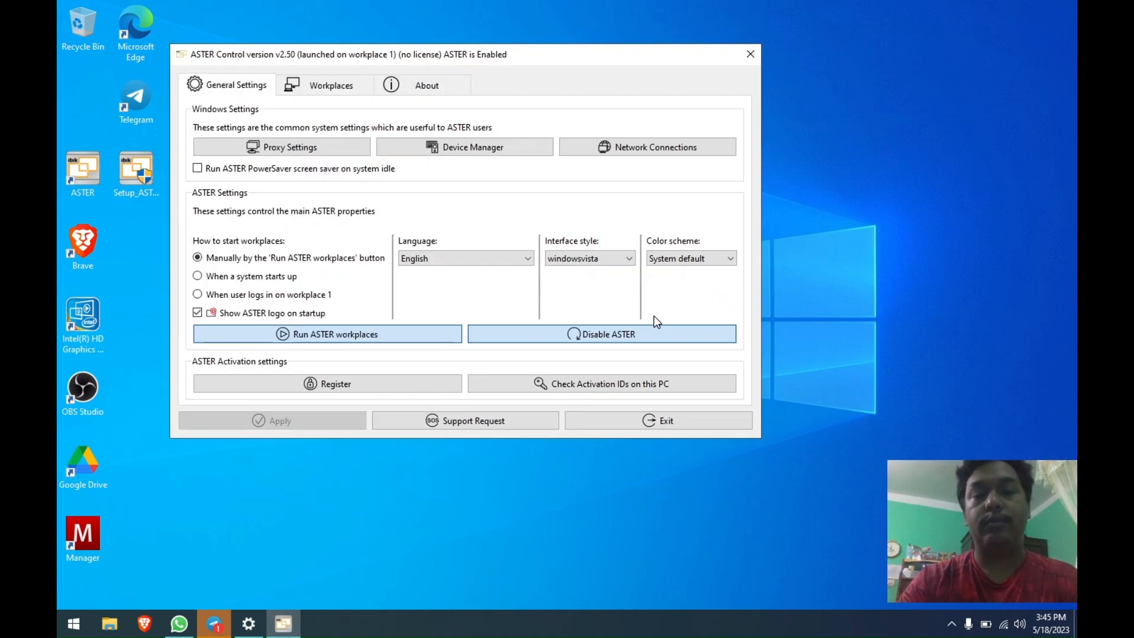
Uncheck 'Show shared devices in workplaces' in the Workplaces tab settings
click(318, 92)
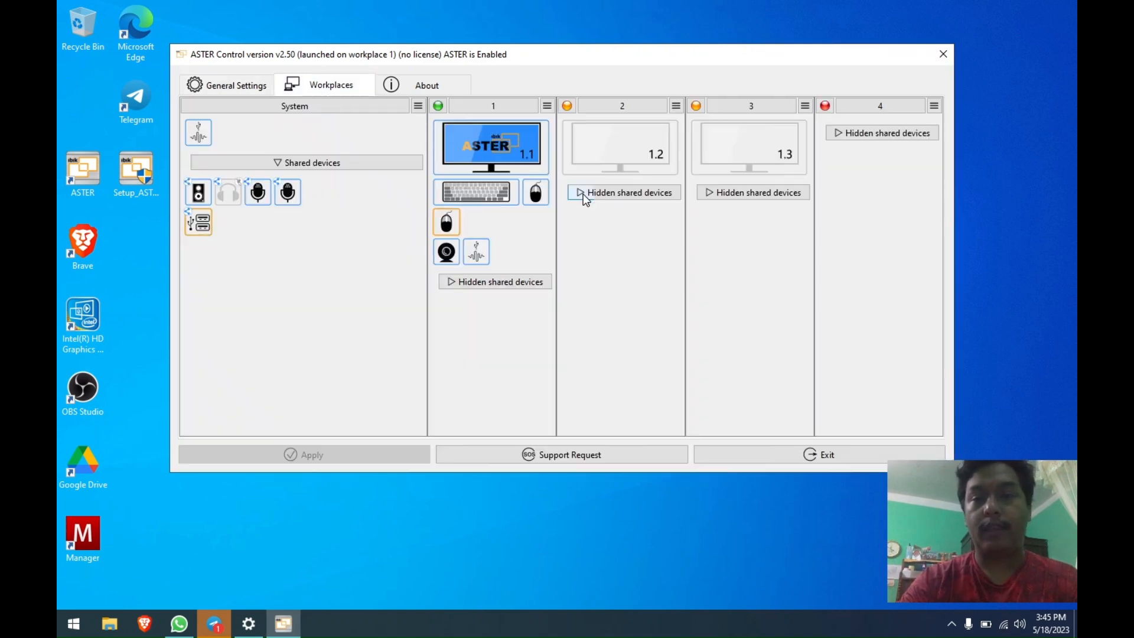
click(419, 106)
click(438, 126)
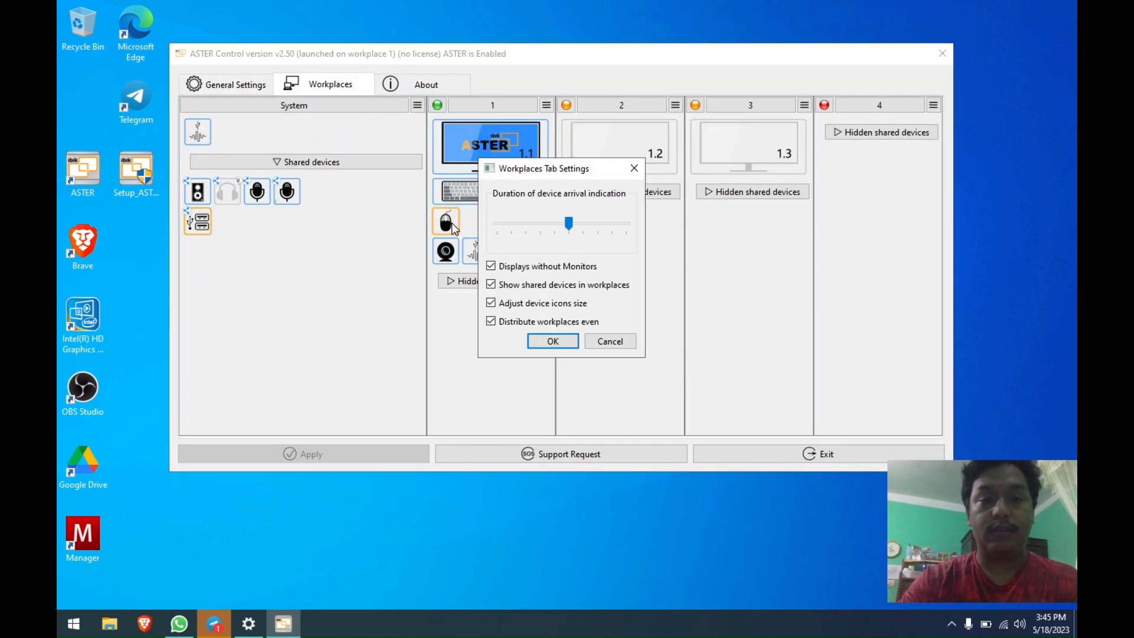
click(492, 285)
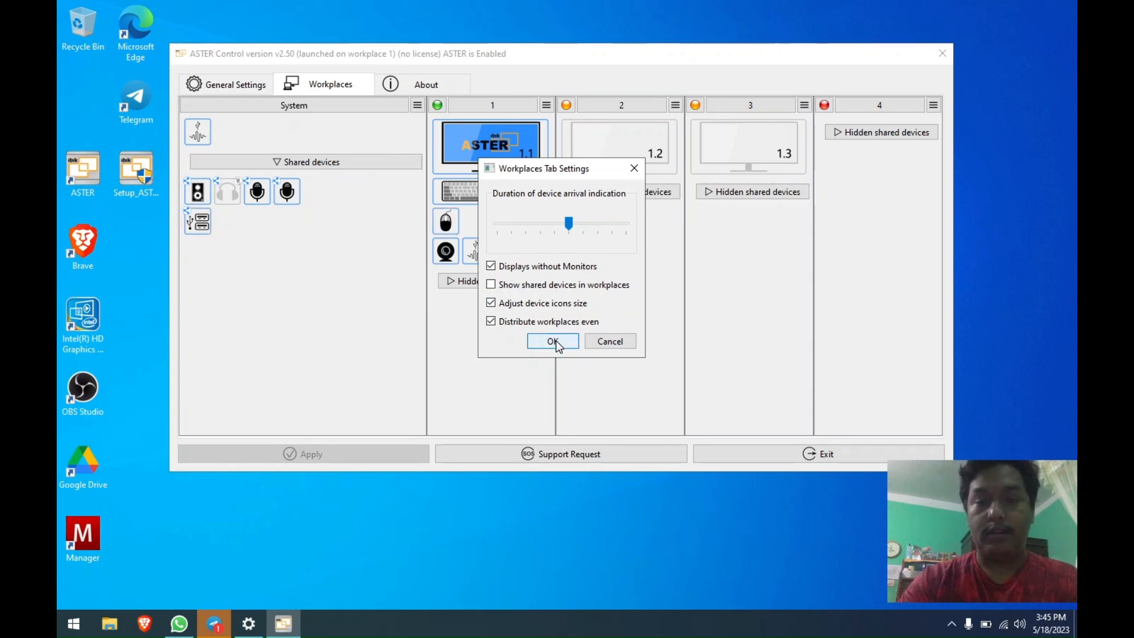
click(554, 341)
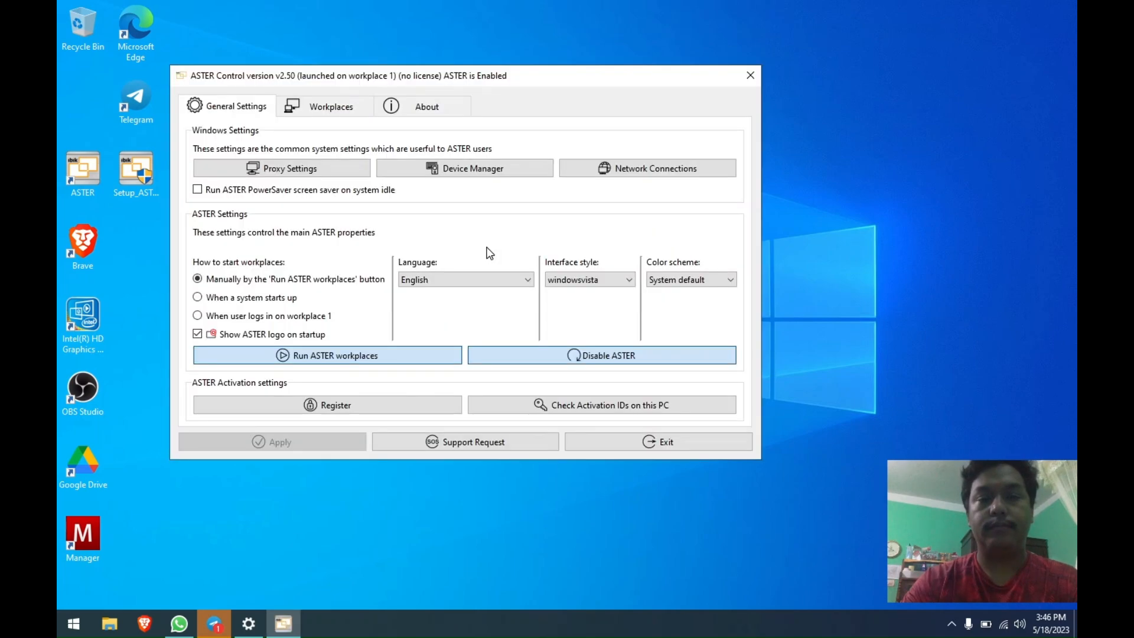
Toggle 'Adjust device icons size' in the Workplaces tab settings and apply
click(330, 107)
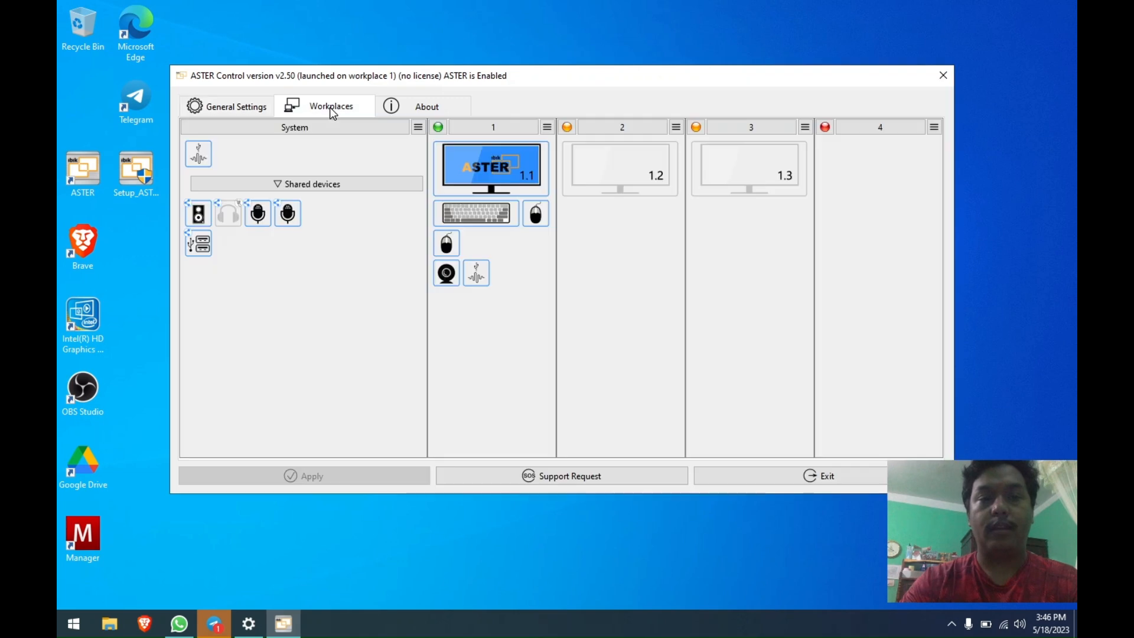
click(419, 128)
click(473, 144)
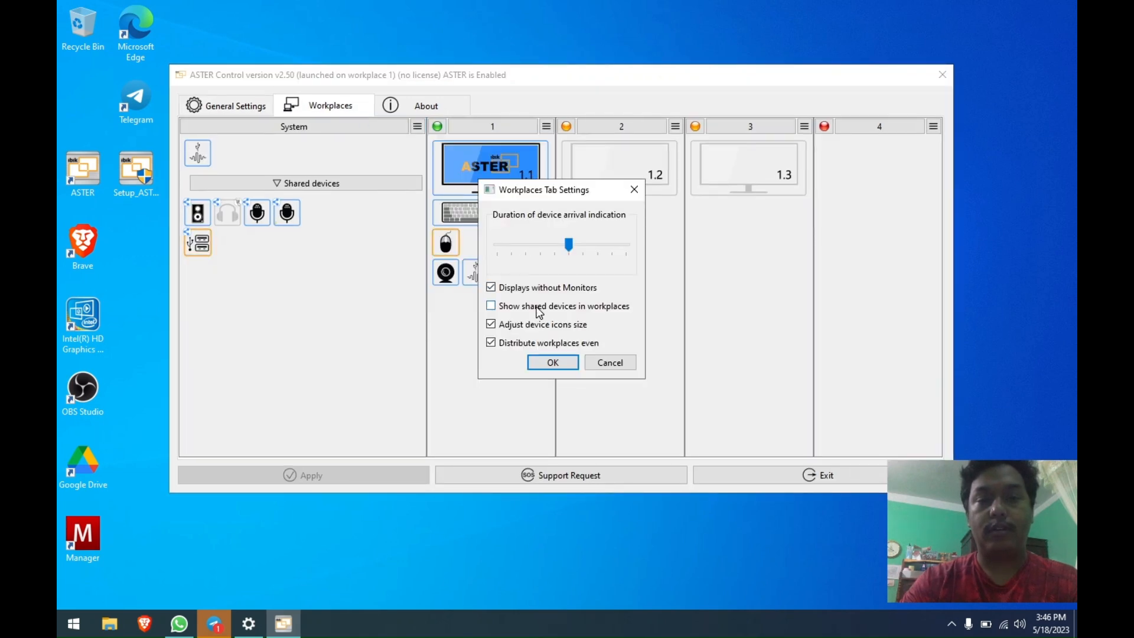
click(511, 325)
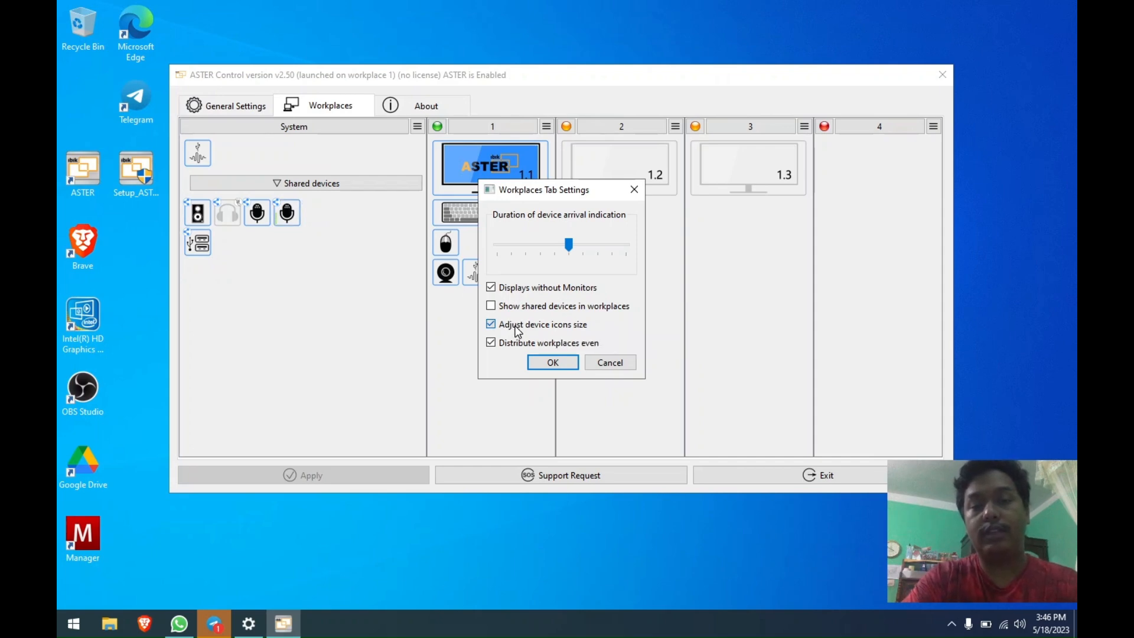
click(553, 363)
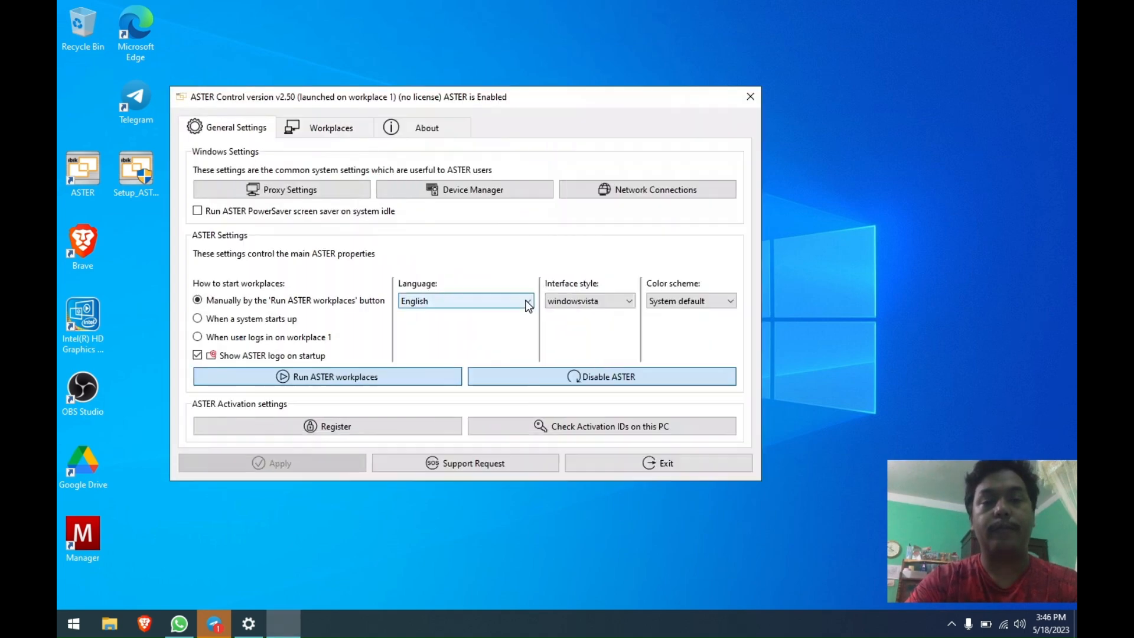
Switch to the Workplaces overview and look over the workplaces tab settings without changing anything
click(336, 130)
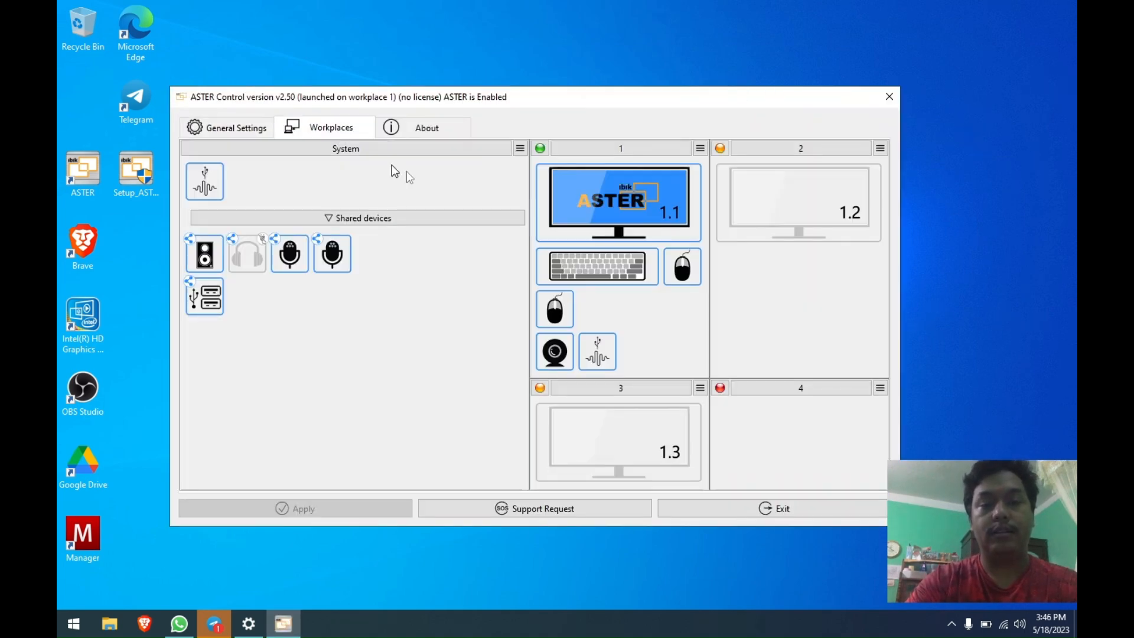
drag(531, 108, 439, 52)
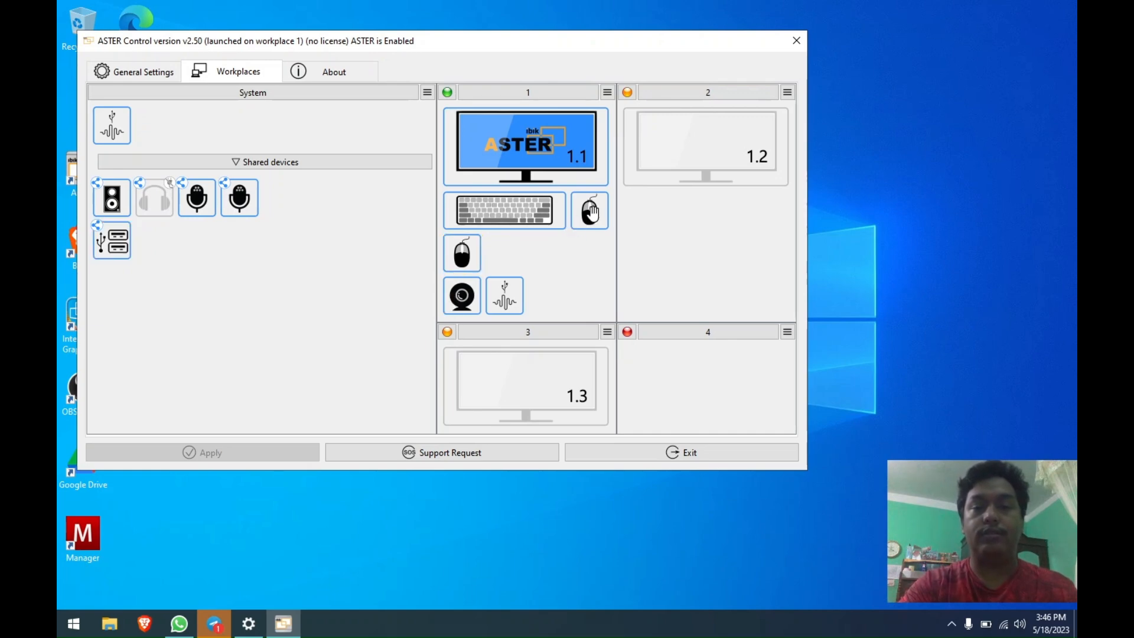
click(427, 93)
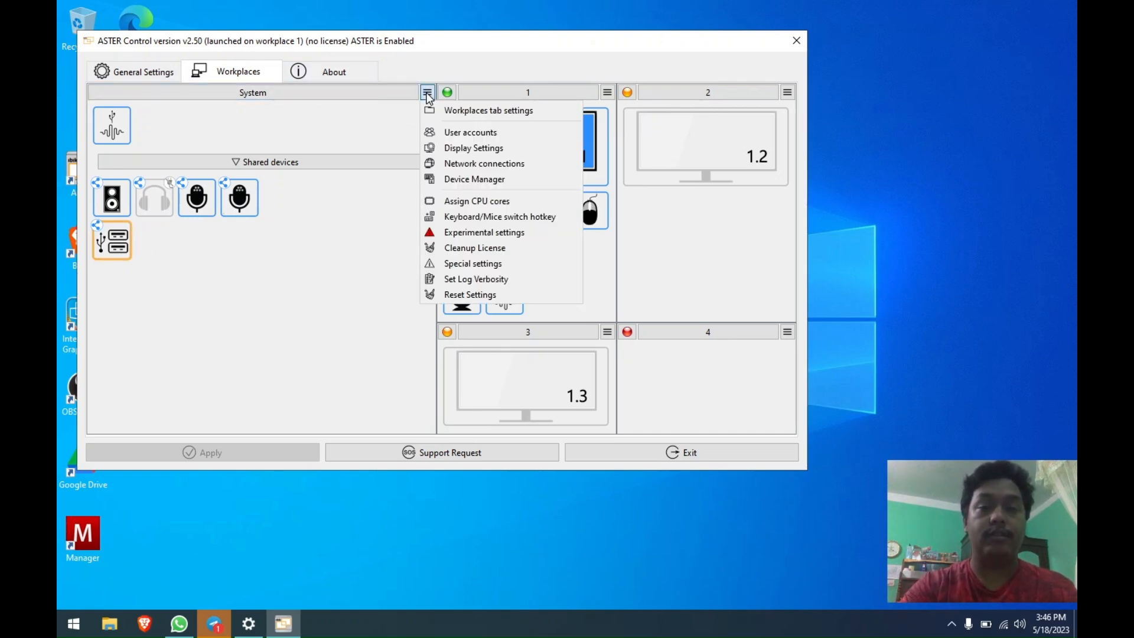
click(472, 110)
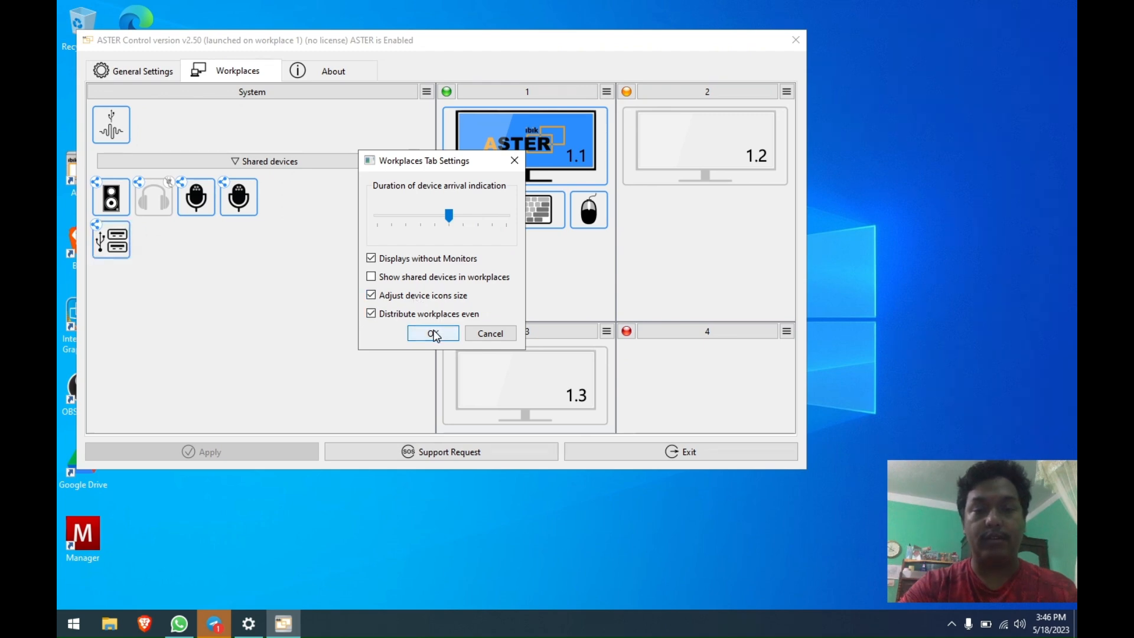
click(483, 332)
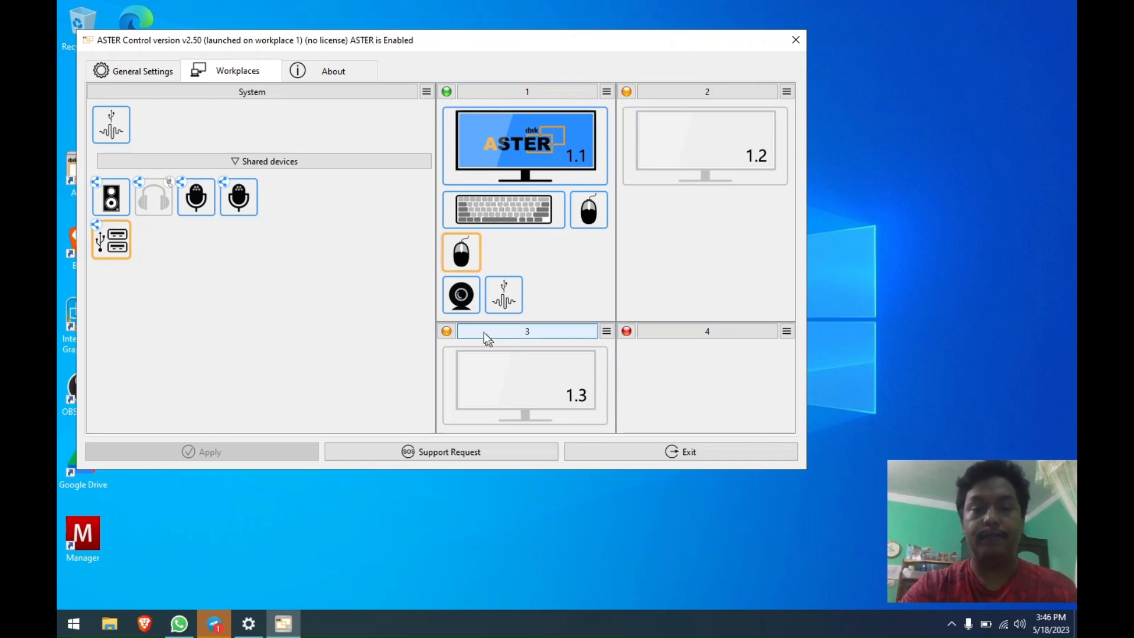
click(426, 92)
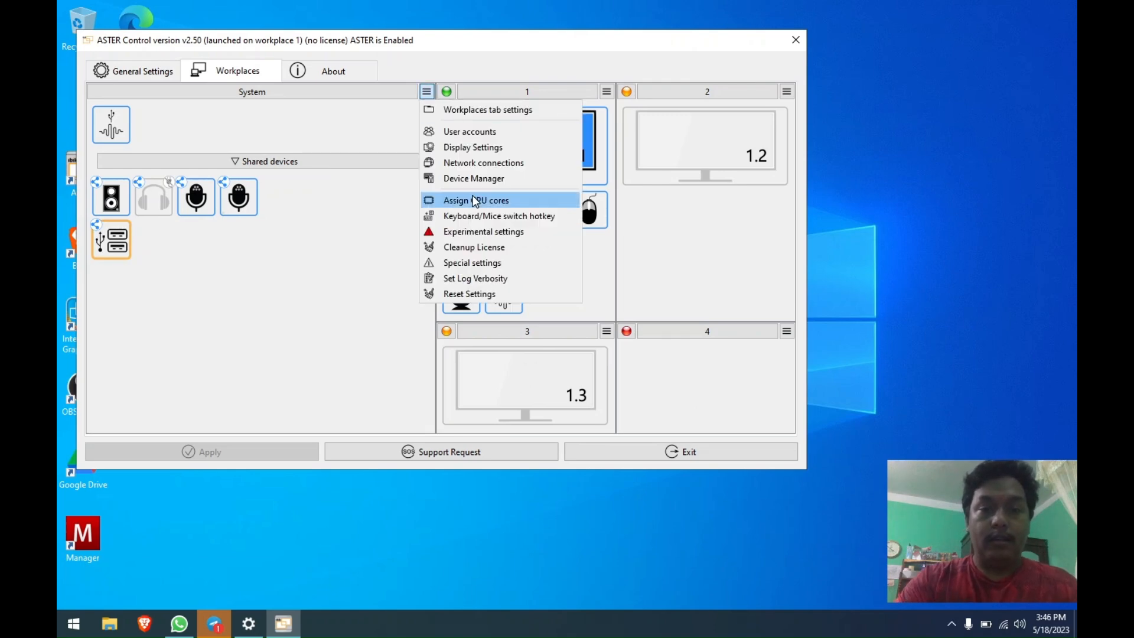
click(661, 234)
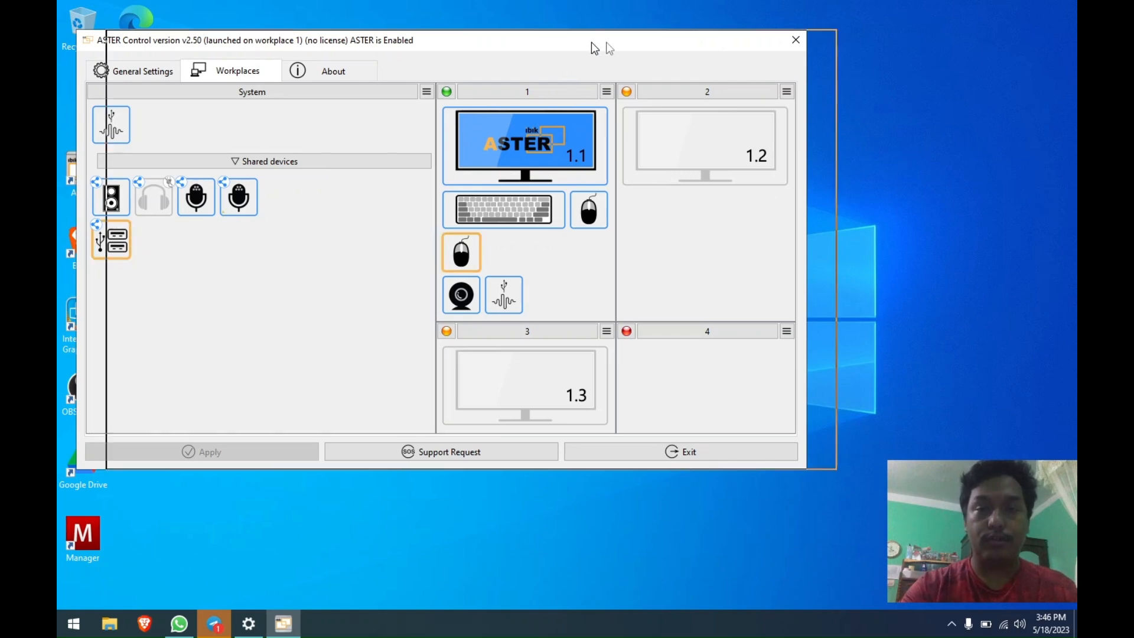
drag(575, 46, 649, 43)
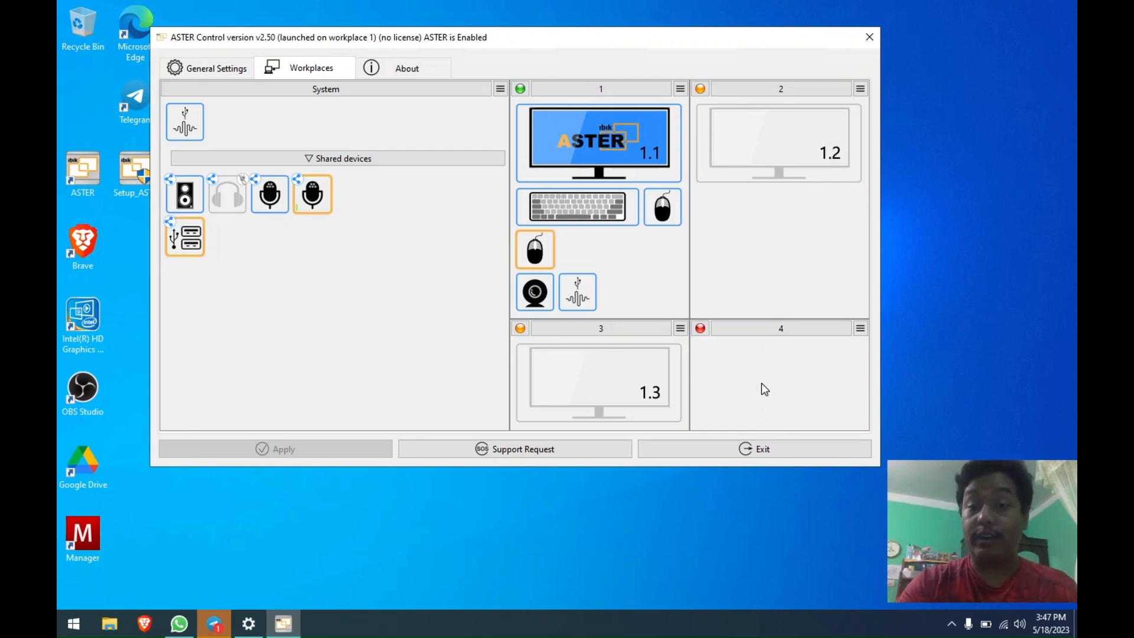
Check 'Adjust device icons size' in the workplaces tab settings and confirm with OK
mouse_move(762, 383)
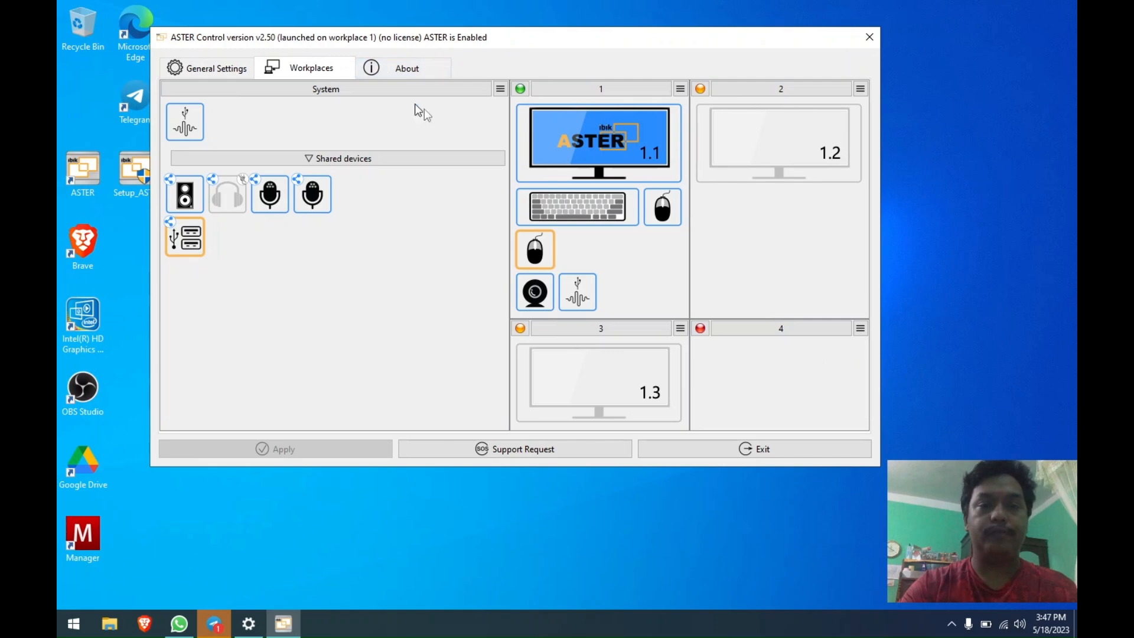
click(500, 89)
click(513, 104)
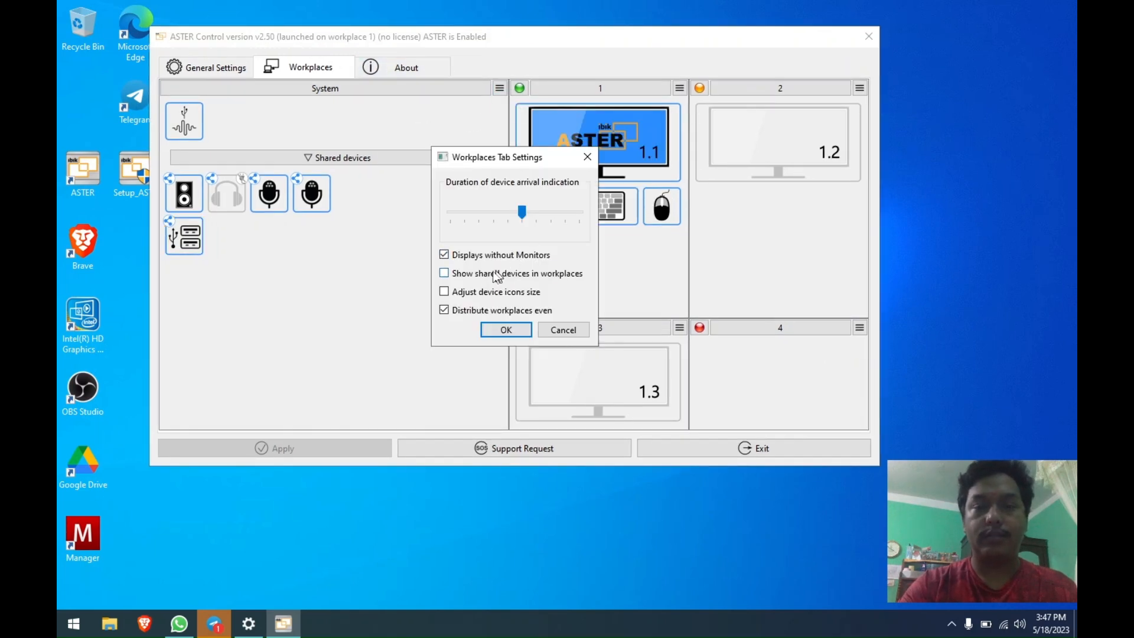
click(483, 292)
click(504, 330)
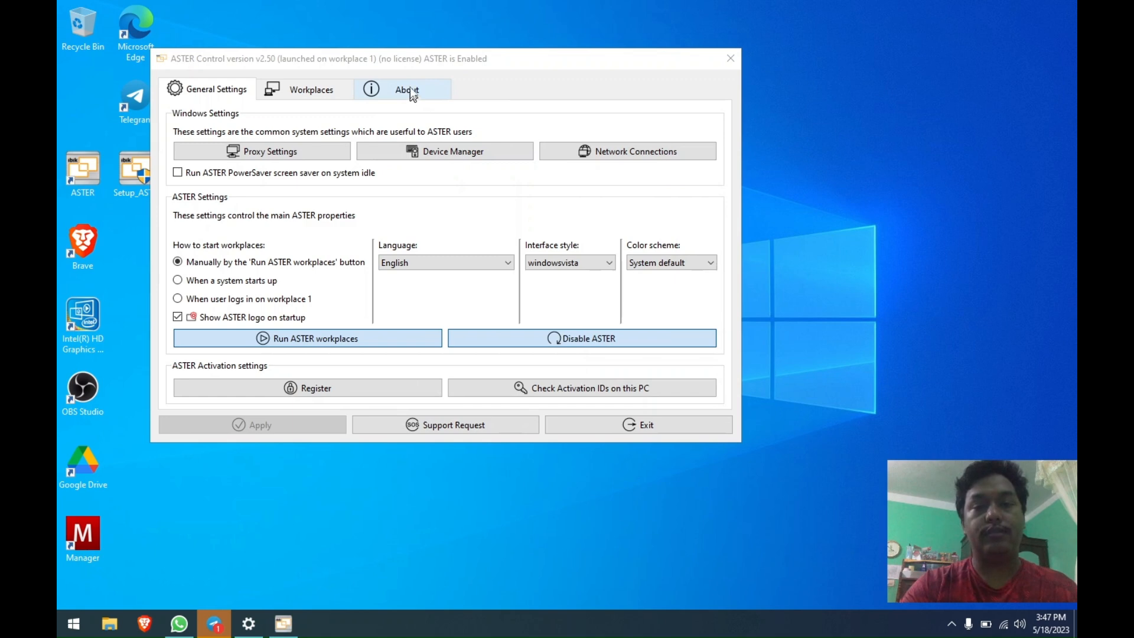
Check the About page's version and license details, view and close the Support Request form, then return to Workplaces
click(467, 87)
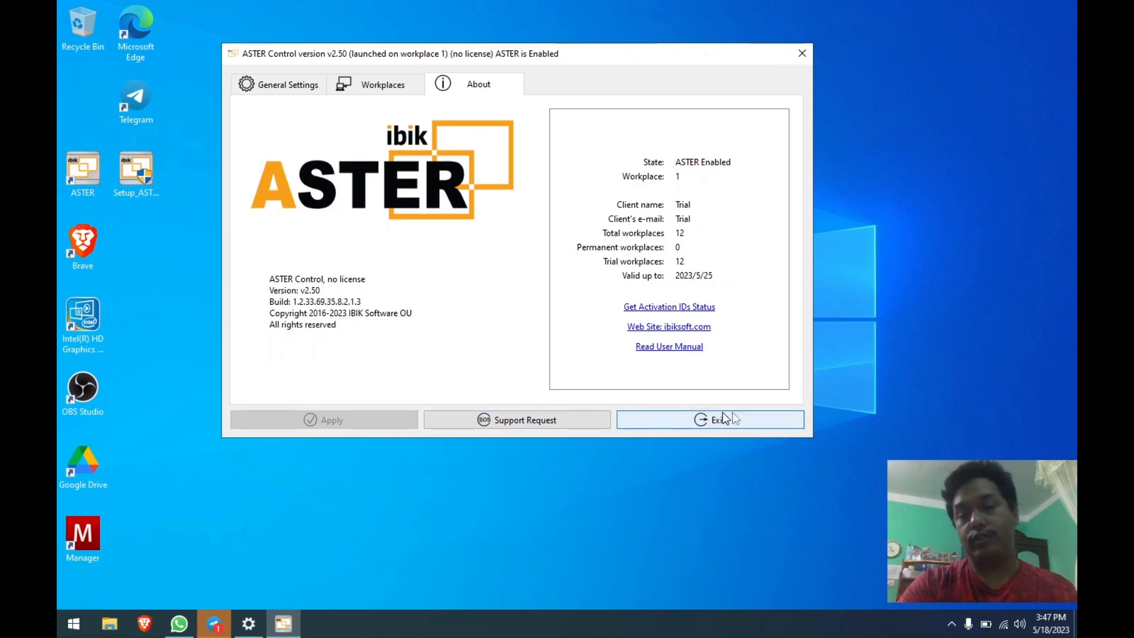
click(503, 420)
drag(527, 19, 553, 52)
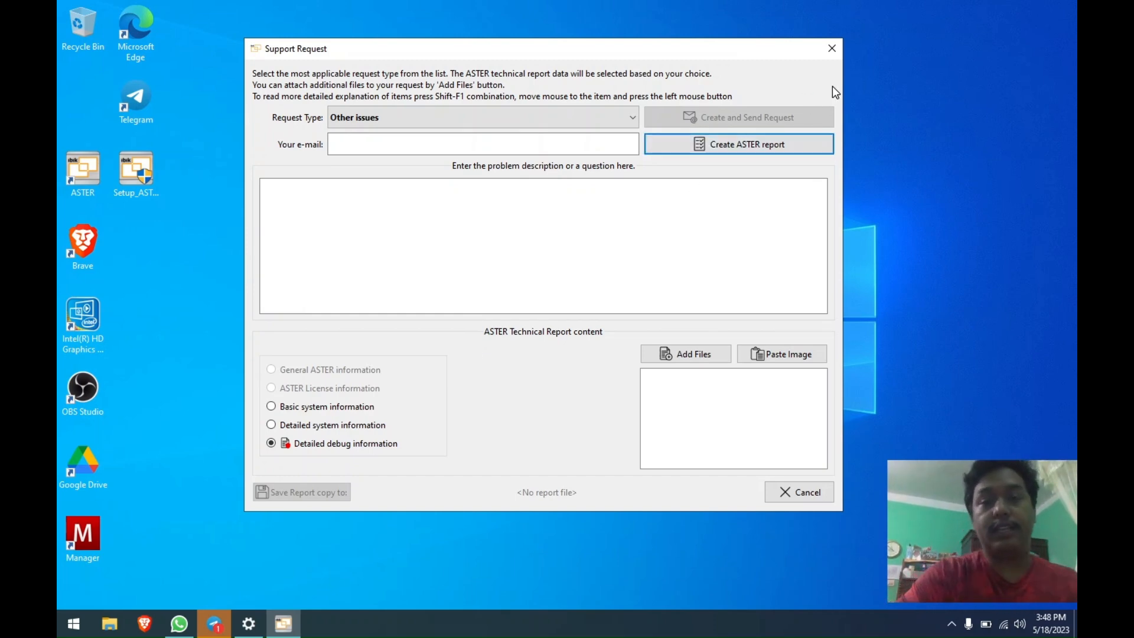
click(833, 49)
click(396, 118)
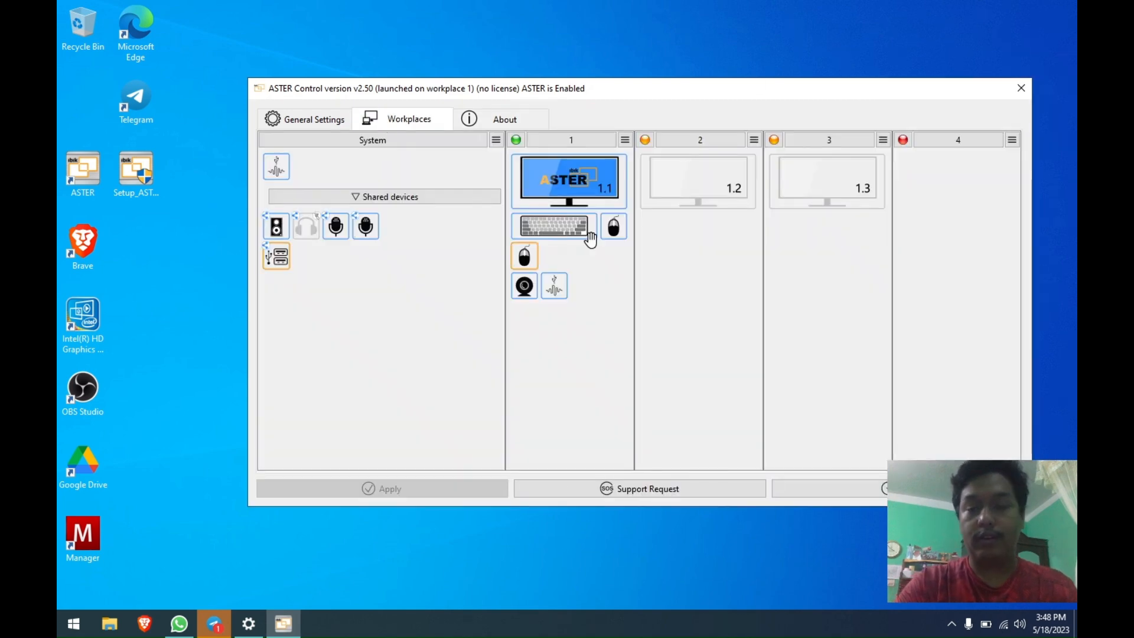
Switch to the General Settings page and move the ASTER Control window up
click(319, 119)
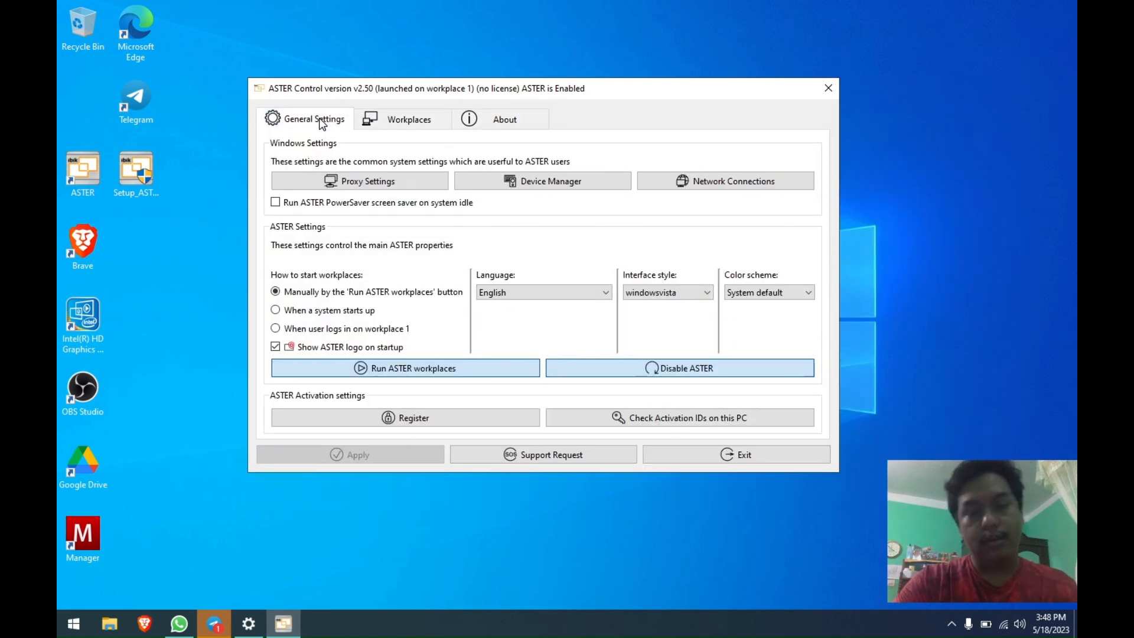
drag(413, 90, 413, 73)
click(233, 85)
Refresh the desktop from its context menu and shift the ASTER window up and left
right_click(233, 85)
click(254, 133)
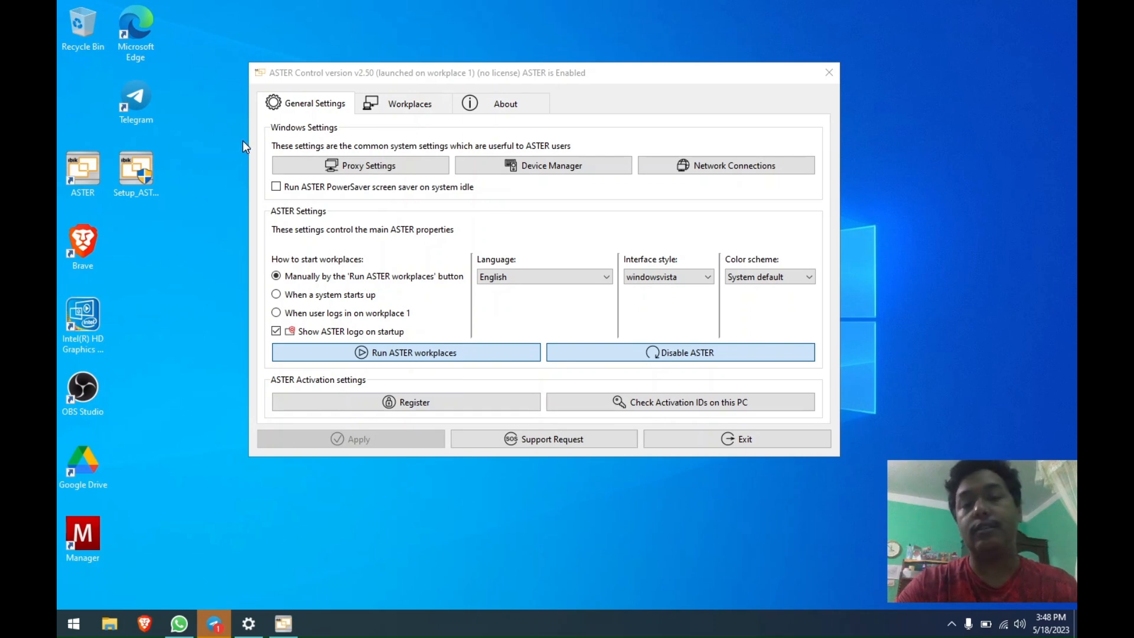
drag(383, 75, 371, 57)
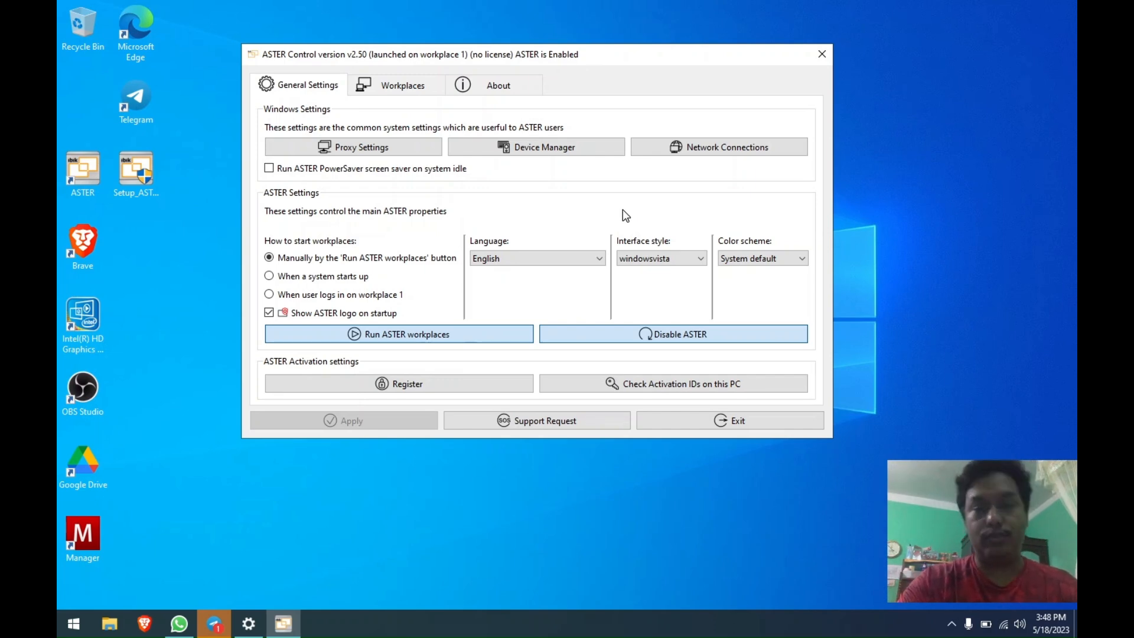
click(173, 423)
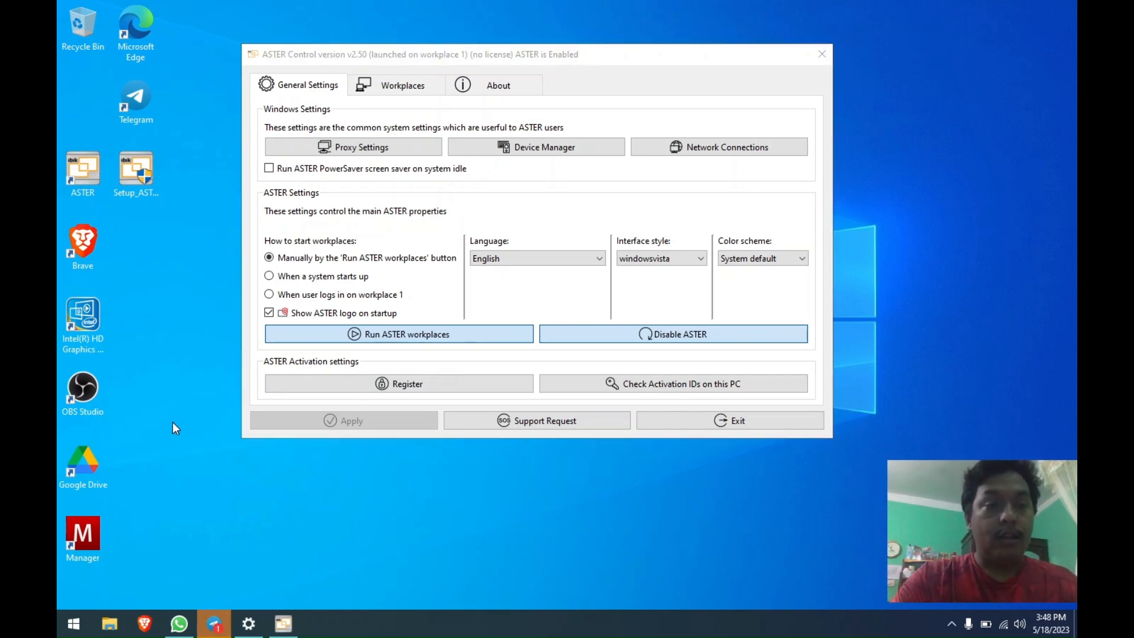
Open the ASTER shortcut's file location and launch grdsetup.exe for Guardant licensing
right_click(76, 175)
click(101, 204)
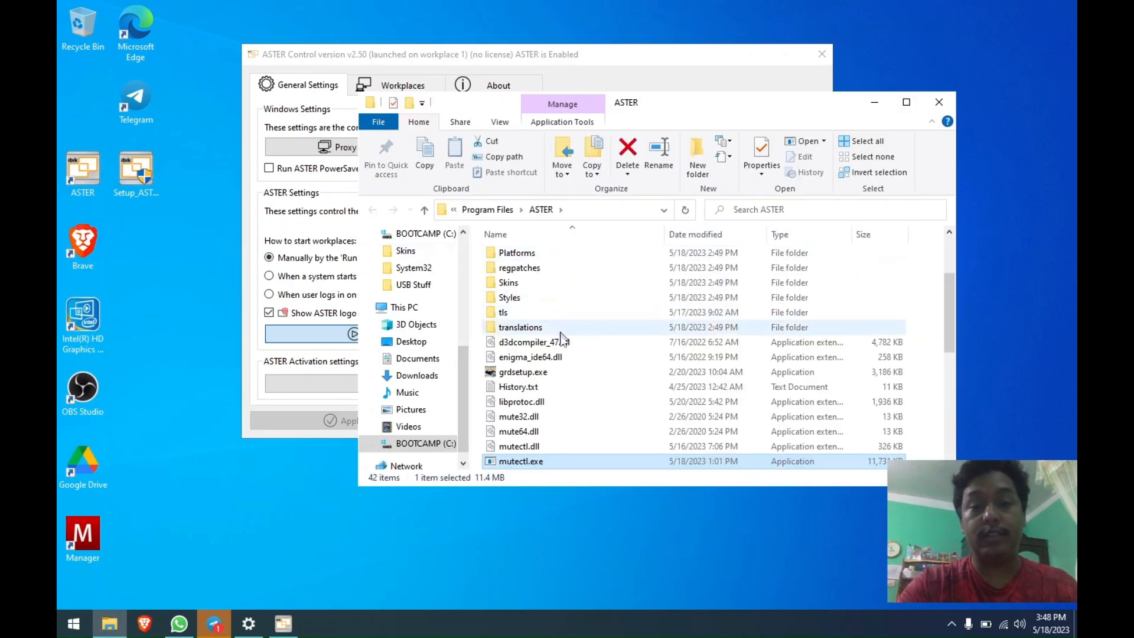
click(535, 374)
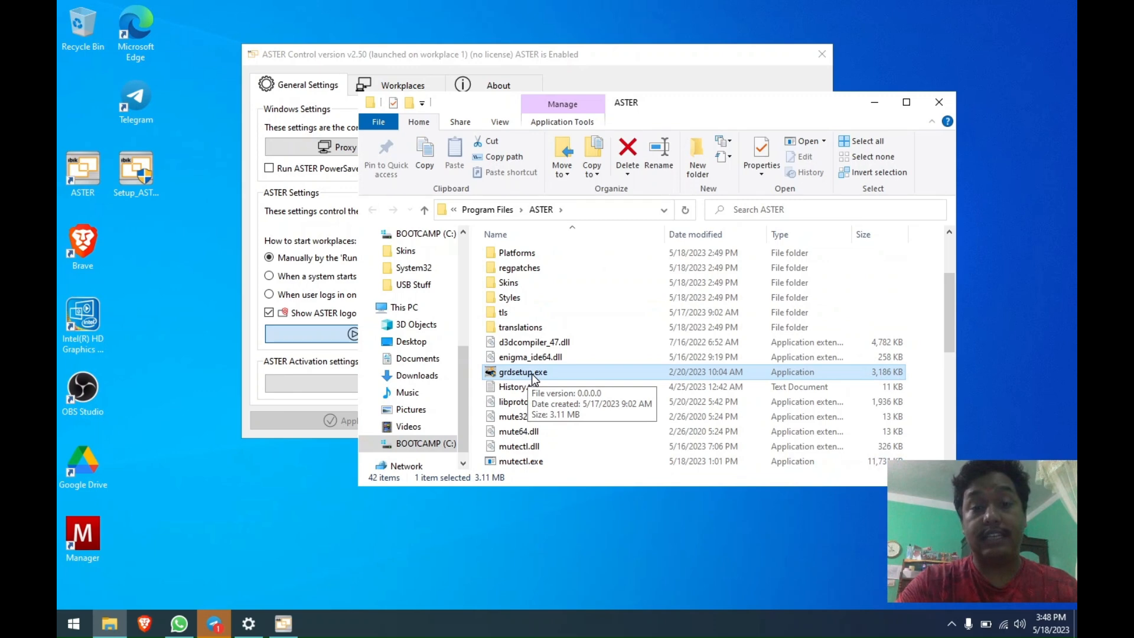
double_click(540, 377)
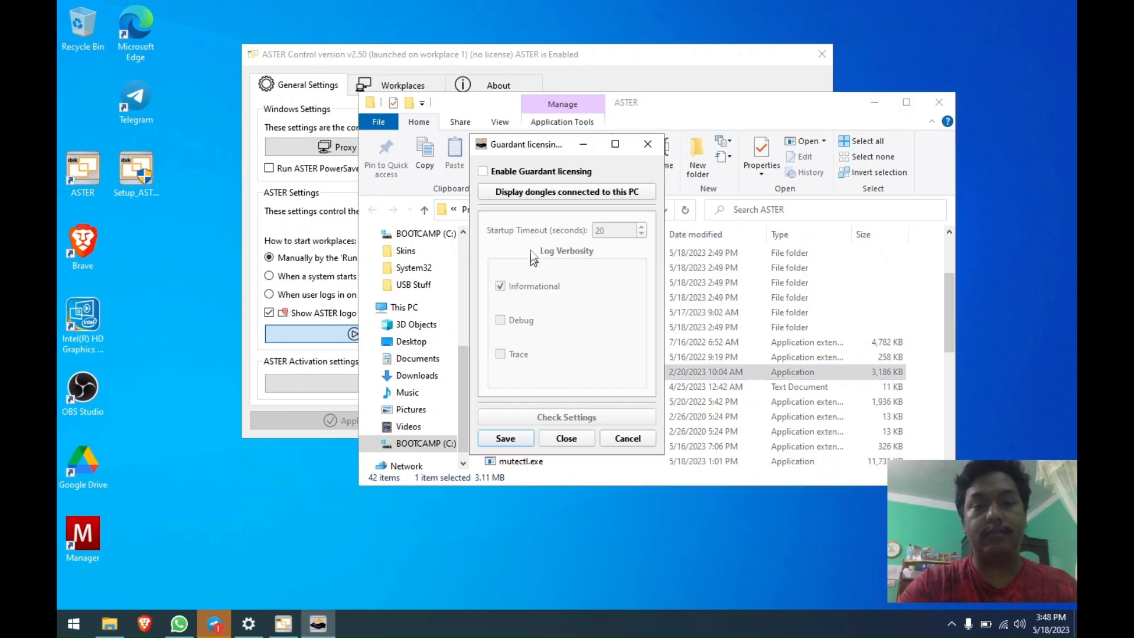
drag(545, 153, 218, 145)
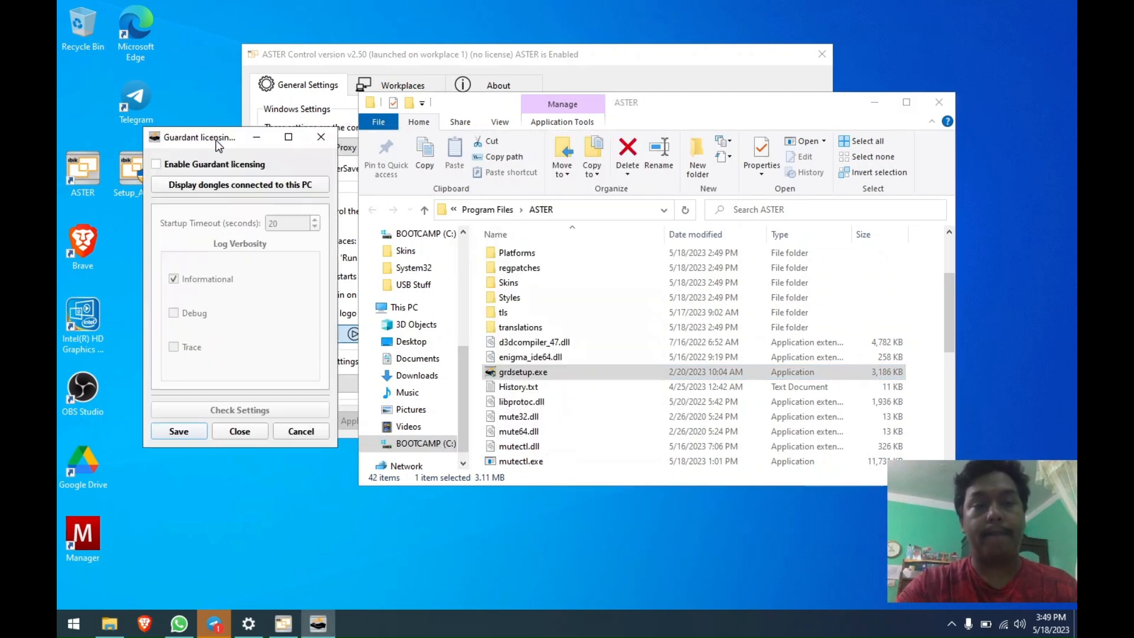
Enable Guardant licensing and search for dongles; none are found, so save it disabled and close
click(157, 166)
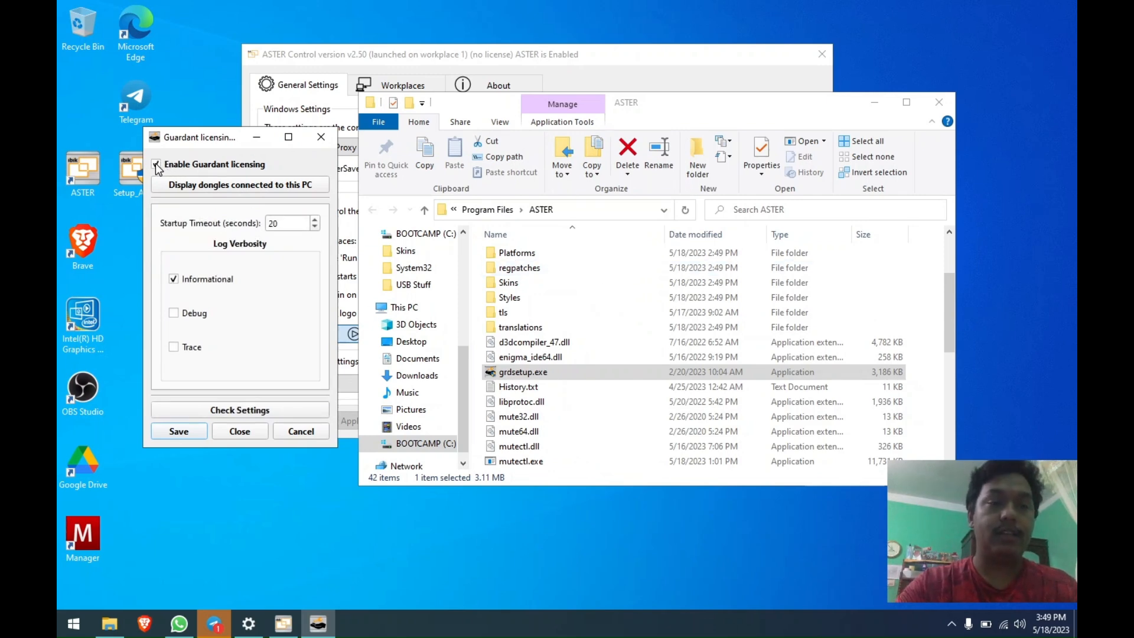
click(233, 188)
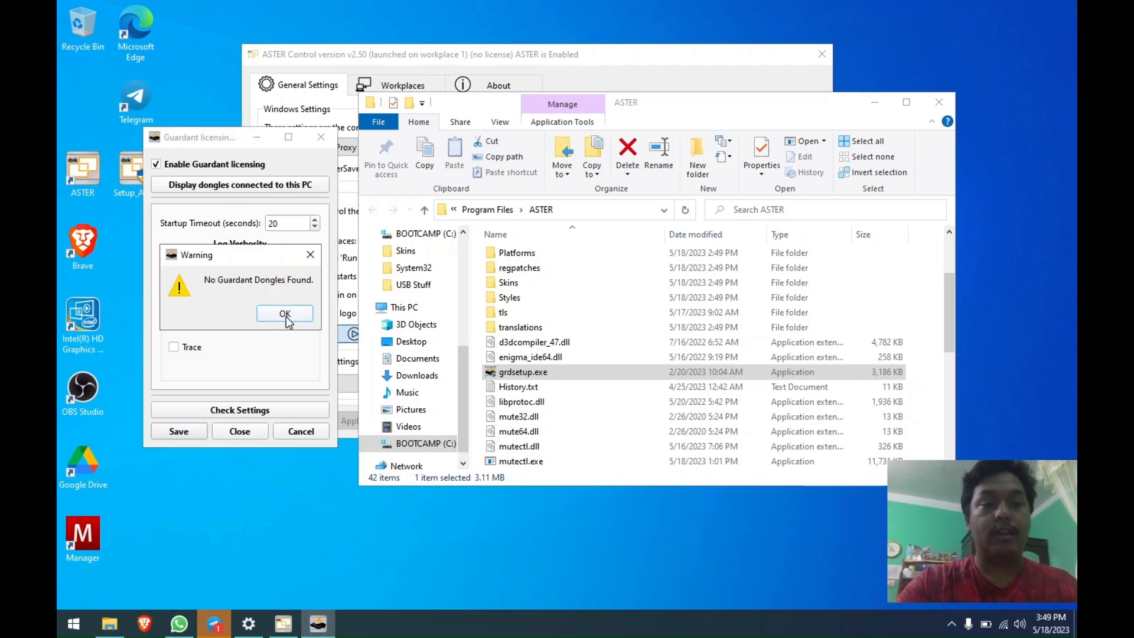
click(286, 317)
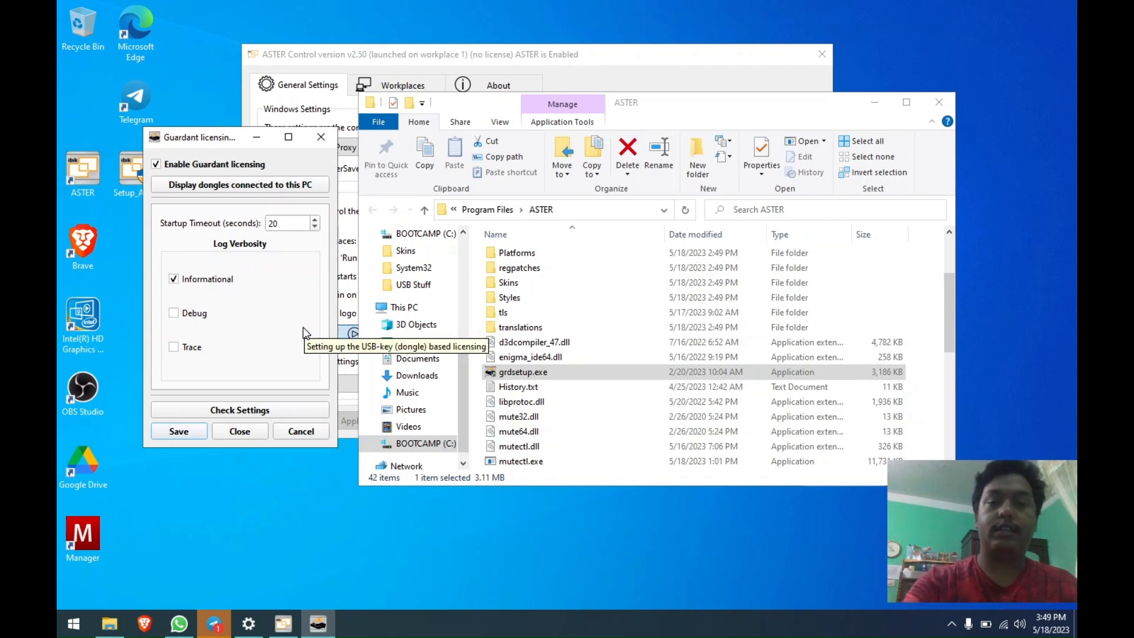
click(194, 430)
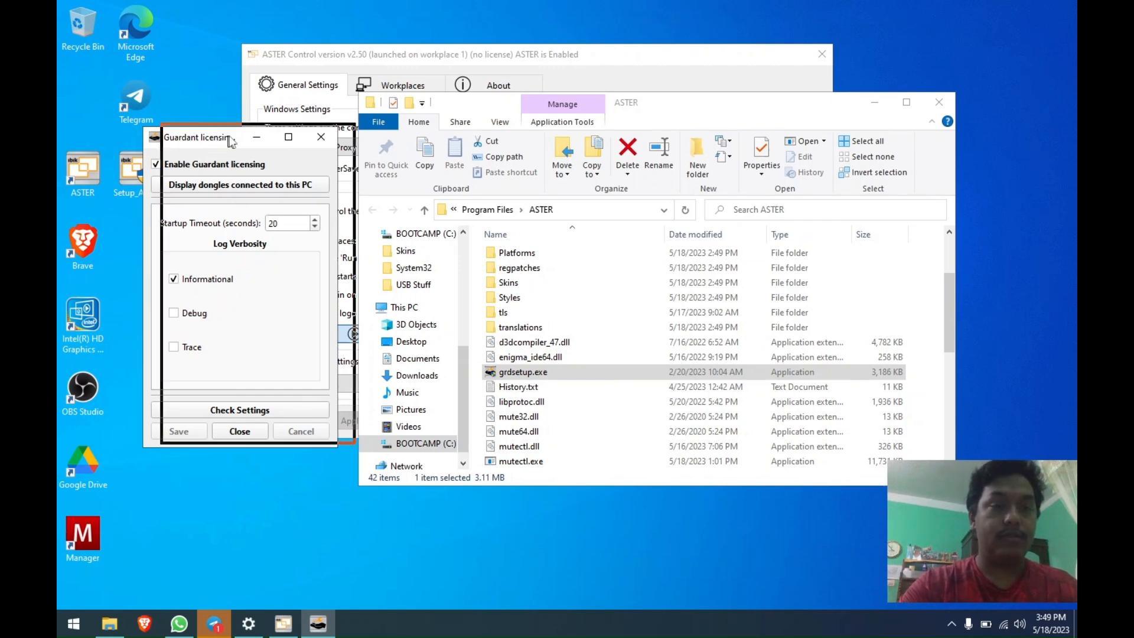
drag(212, 137, 233, 133)
click(180, 160)
click(200, 427)
click(270, 425)
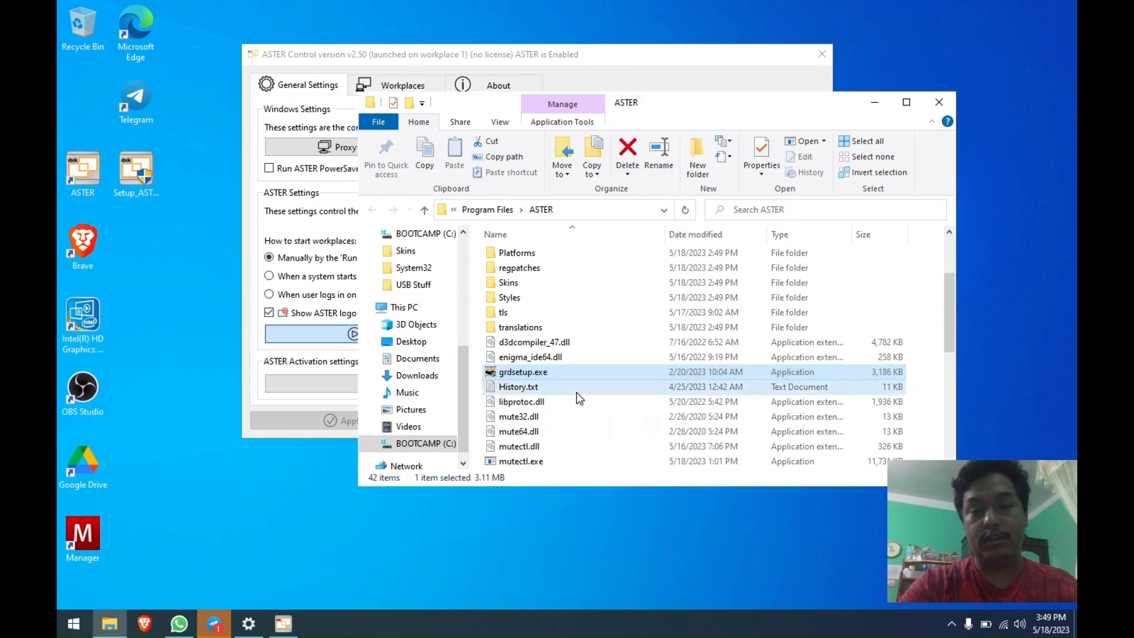
Select History.txt, then close the ASTER program folder window
click(555, 387)
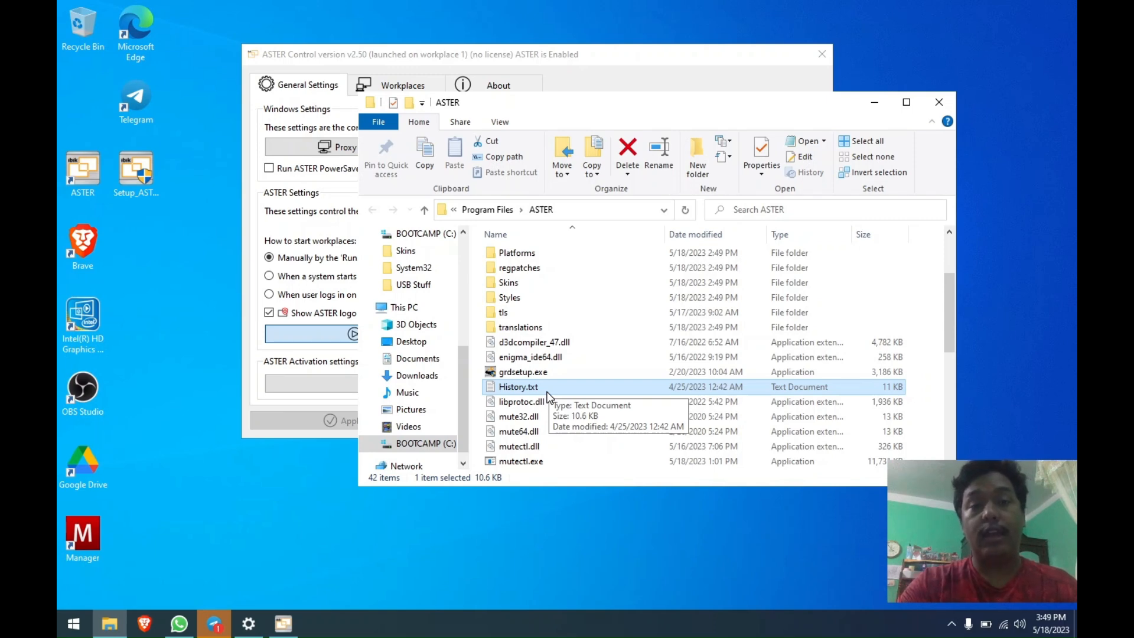
click(946, 103)
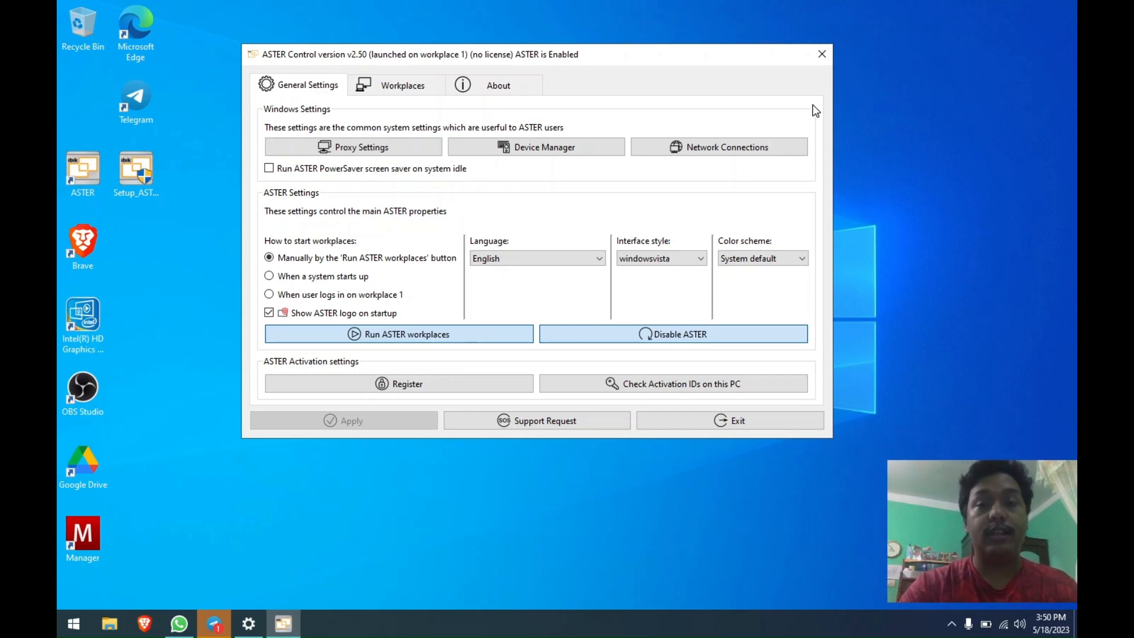
Move the ASTER window aside and bring up OBS Studio from the hidden tray icons
drag(704, 56, 723, 37)
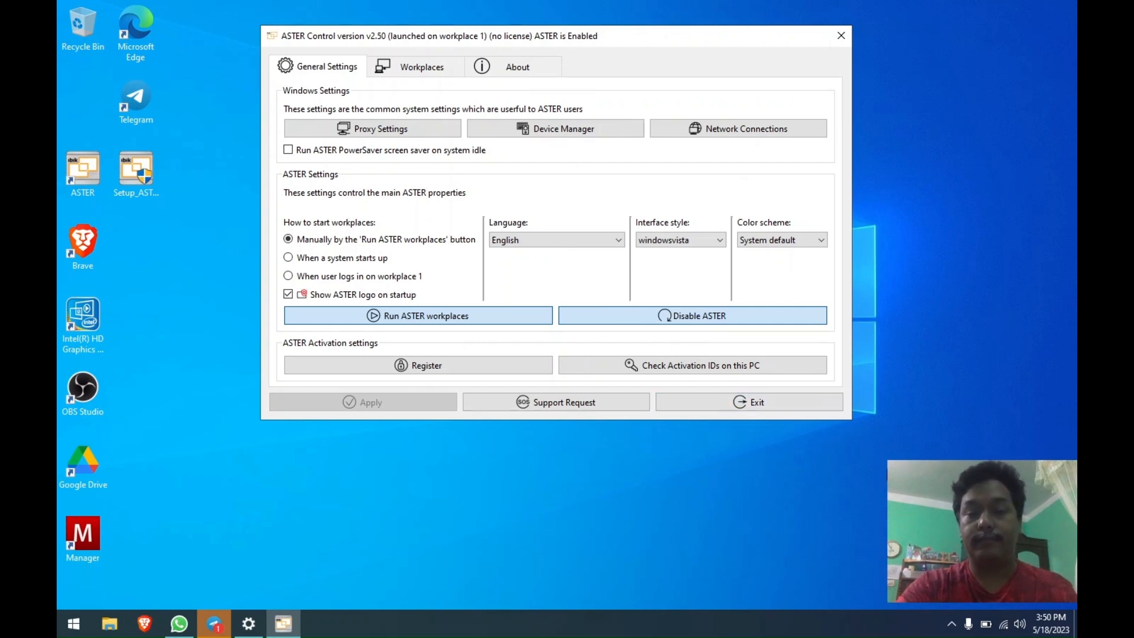
click(950, 625)
click(949, 586)
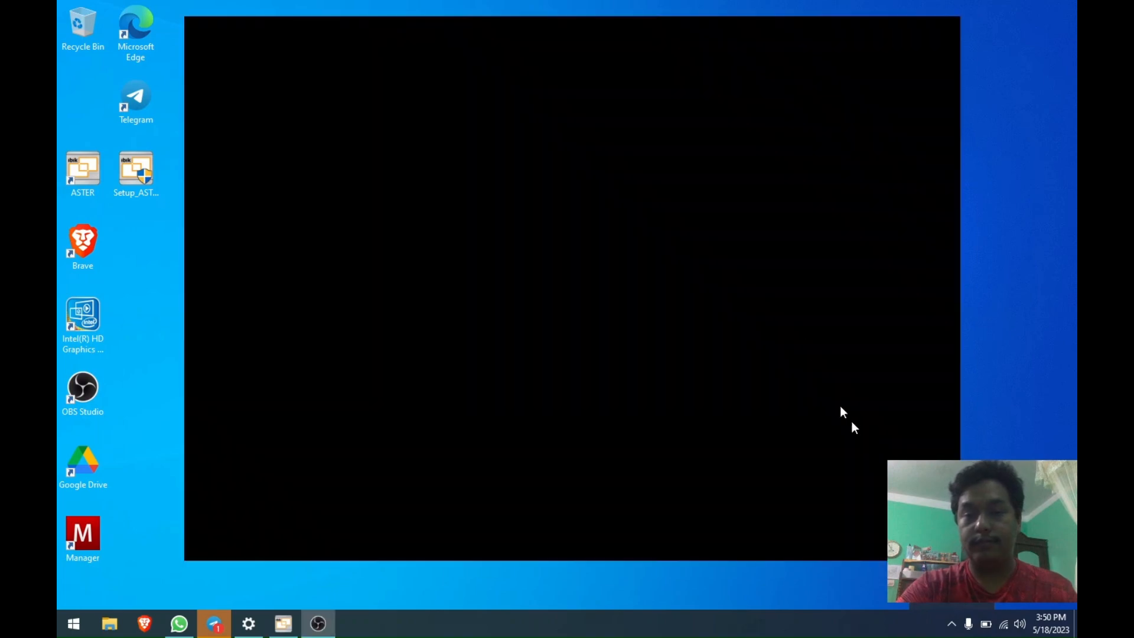